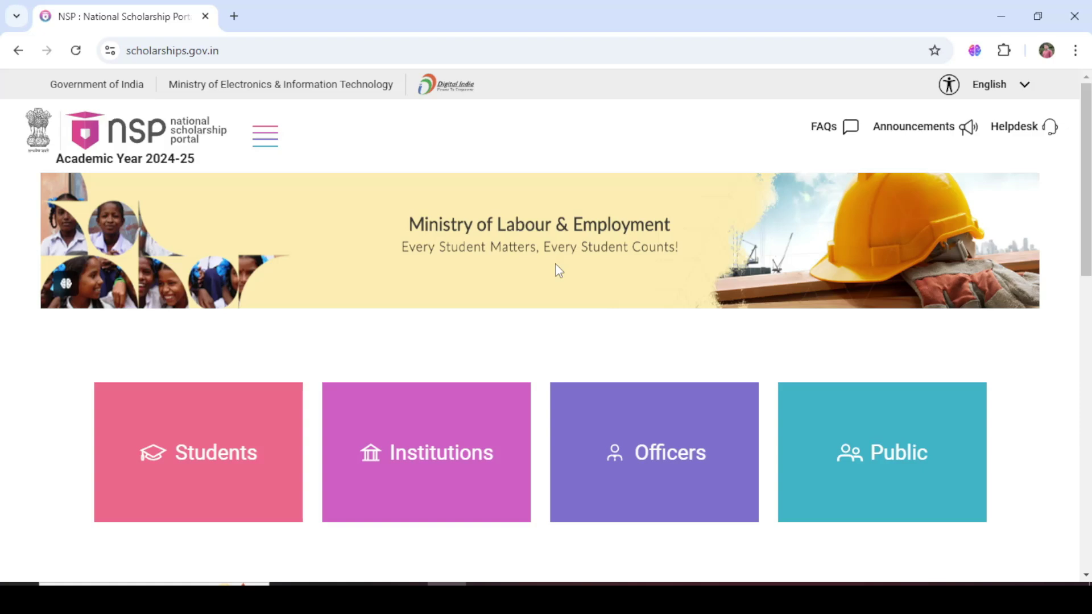
Step: Go to the Students section and open the Apply For Scholarship login page
{"action": "scroll", "coordinate": [356, 347], "scroll_direction": "down", "scroll_amount": 1}
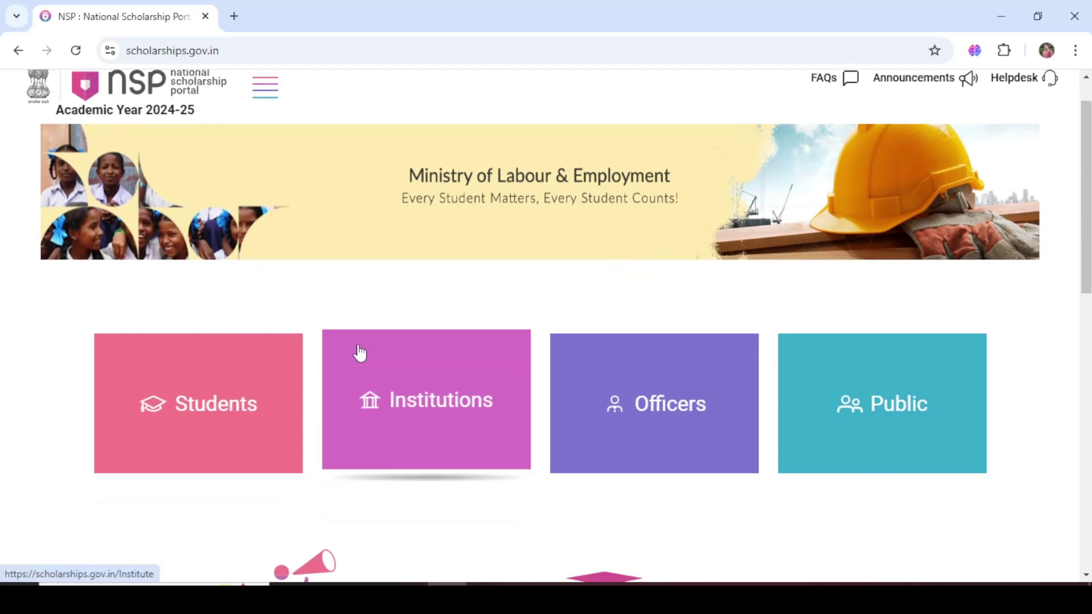
{"action": "left_click", "coordinate": [208, 400]}
{"action": "scroll", "coordinate": [556, 395], "scroll_direction": "down", "scroll_amount": 2}
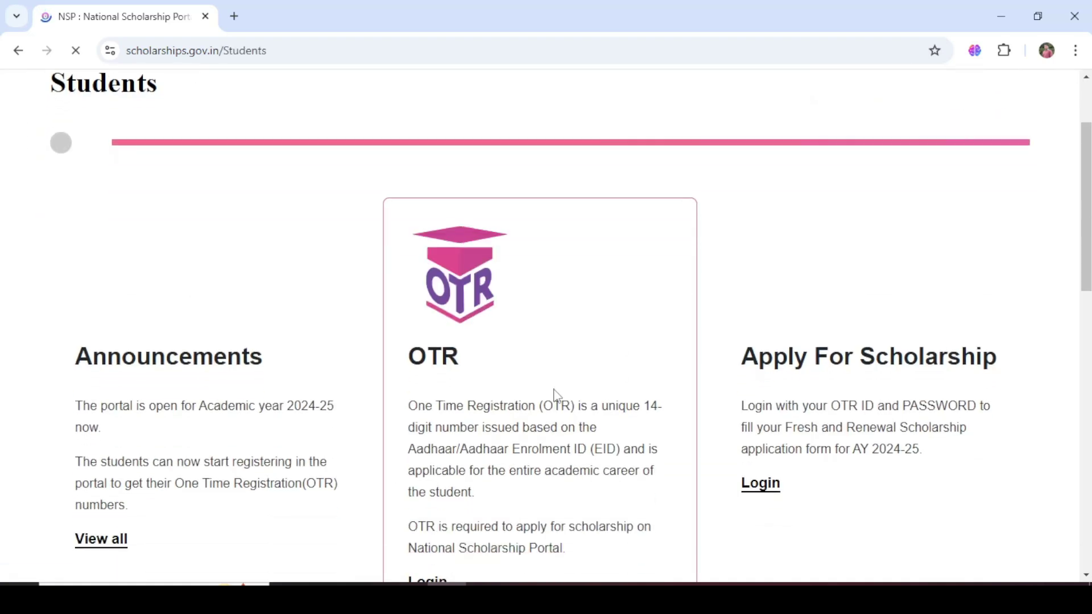
{"action": "scroll", "coordinate": [557, 395], "scroll_direction": "down", "scroll_amount": 2}
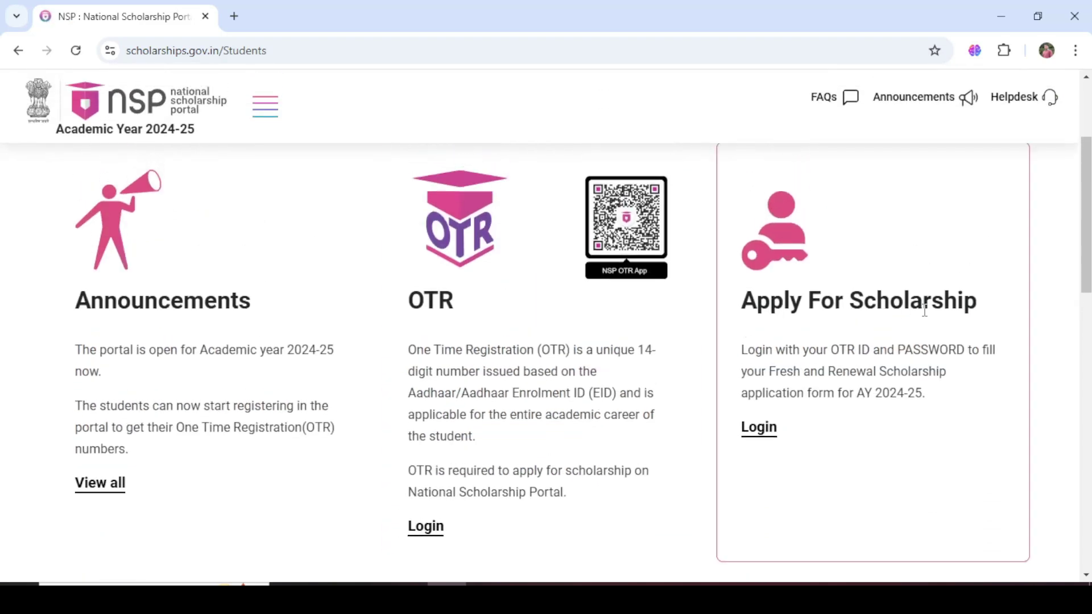
{"action": "left_click", "coordinate": [760, 428]}
{"action": "scroll", "coordinate": [433, 398], "scroll_direction": "down", "scroll_amount": 2}
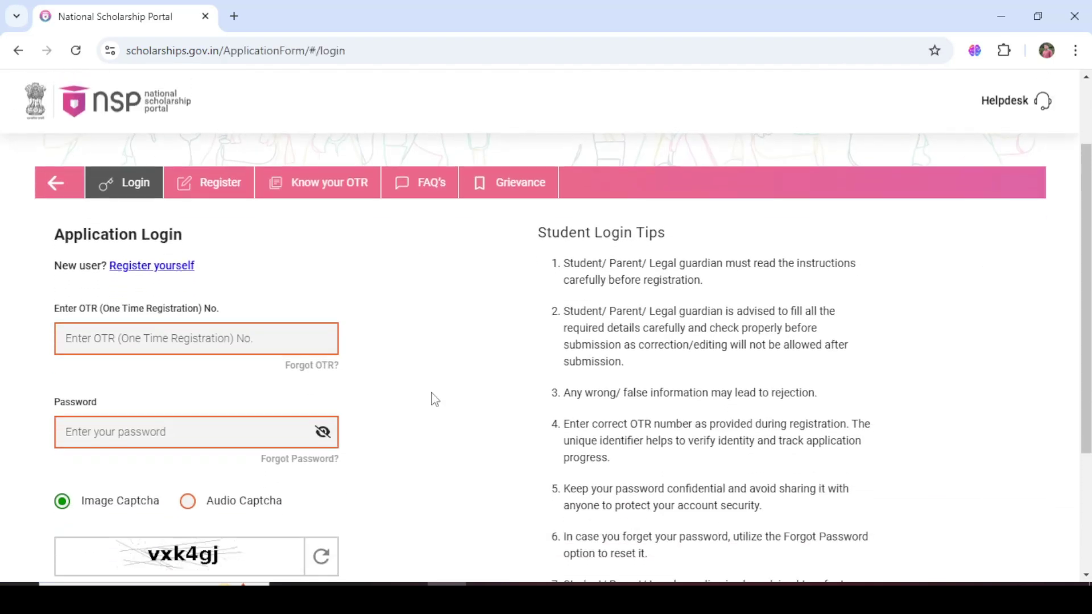
{"action": "scroll", "coordinate": [434, 399], "scroll_direction": "down", "scroll_amount": 1}
Step: Try logging in with the OTR number, password and security PIN, then dismiss the Invalid Credentials error
{"action": "left_click", "coordinate": [102, 259]}
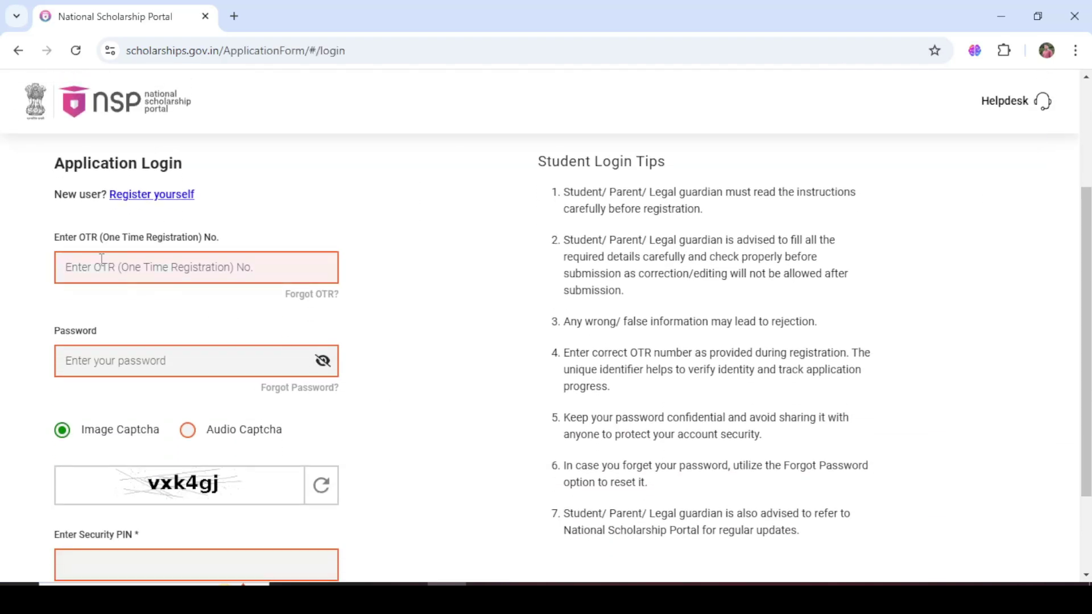
{"action": "key", "text": "ctrl+v"}
{"action": "left_click", "coordinate": [105, 364]}
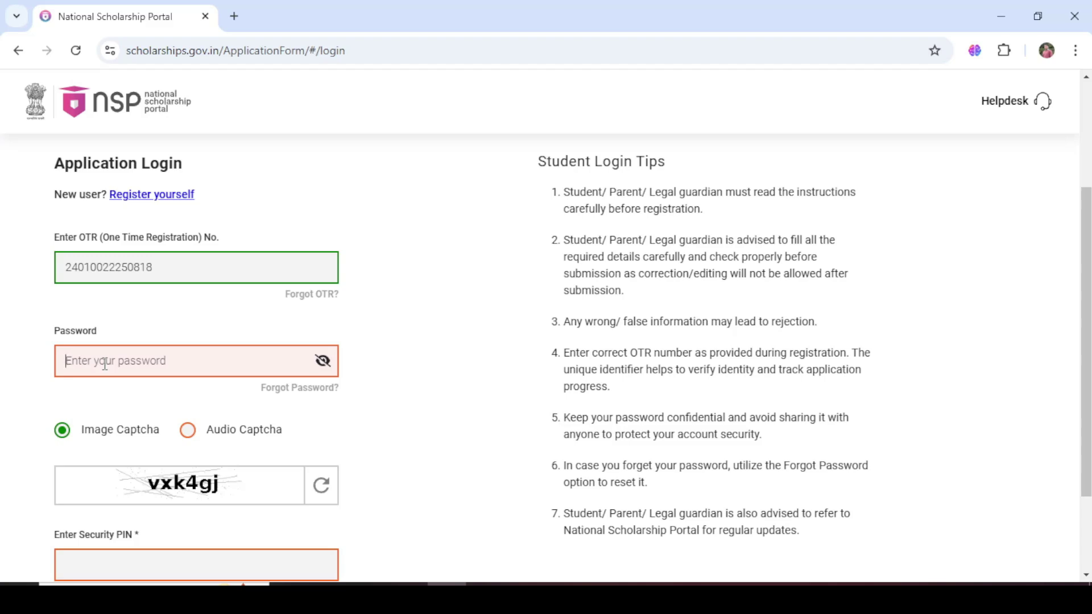
{"action": "type", "text": "*********"}
{"action": "left_click", "coordinate": [114, 569]}
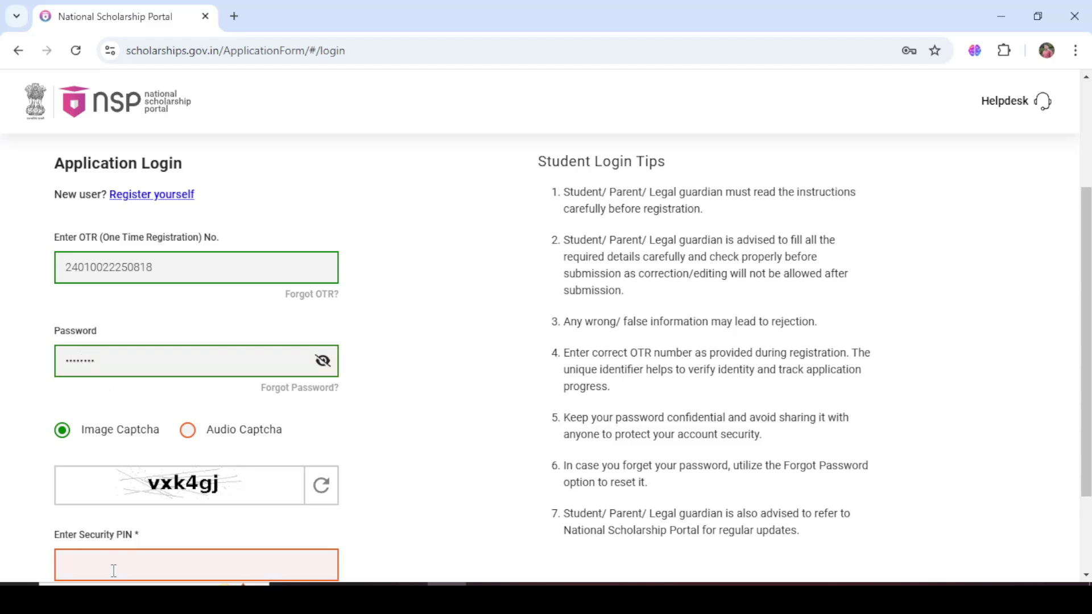
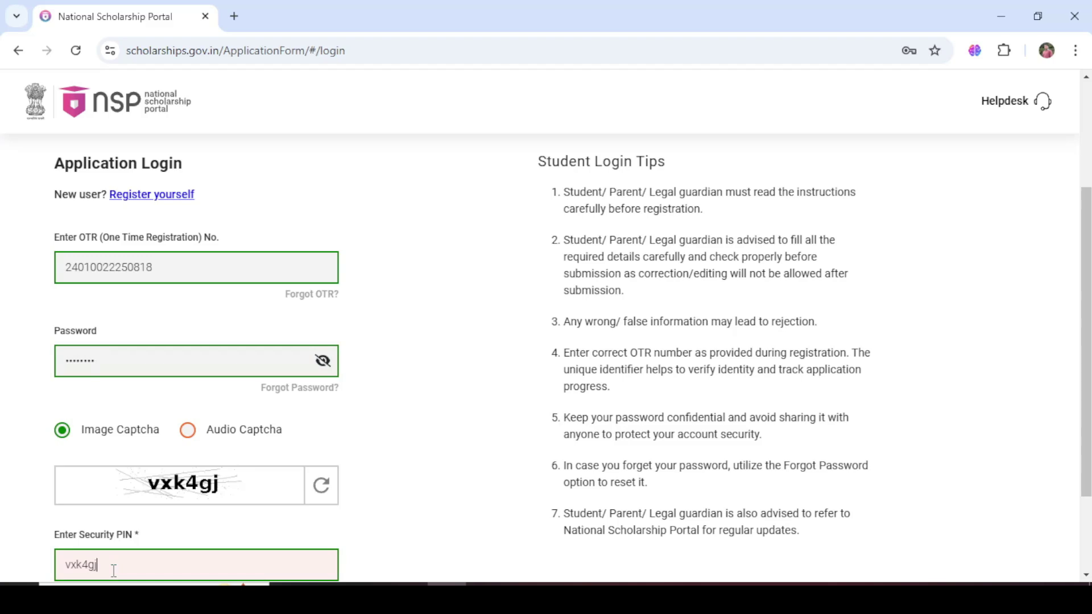
{"action": "scroll", "coordinate": [114, 571], "scroll_direction": "down", "scroll_amount": 2}
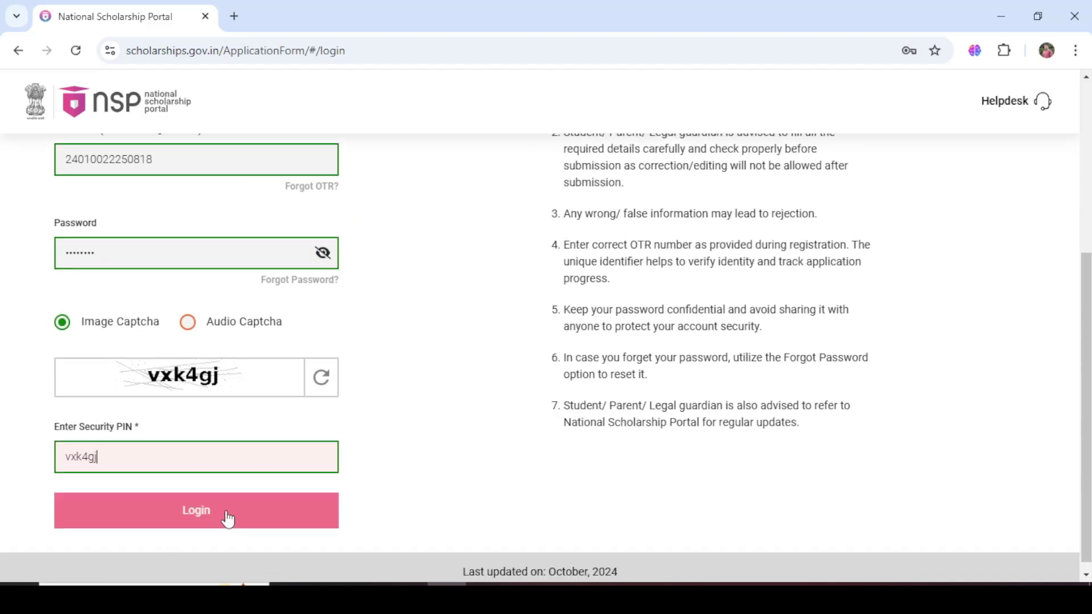
{"action": "left_click", "coordinate": [226, 518]}
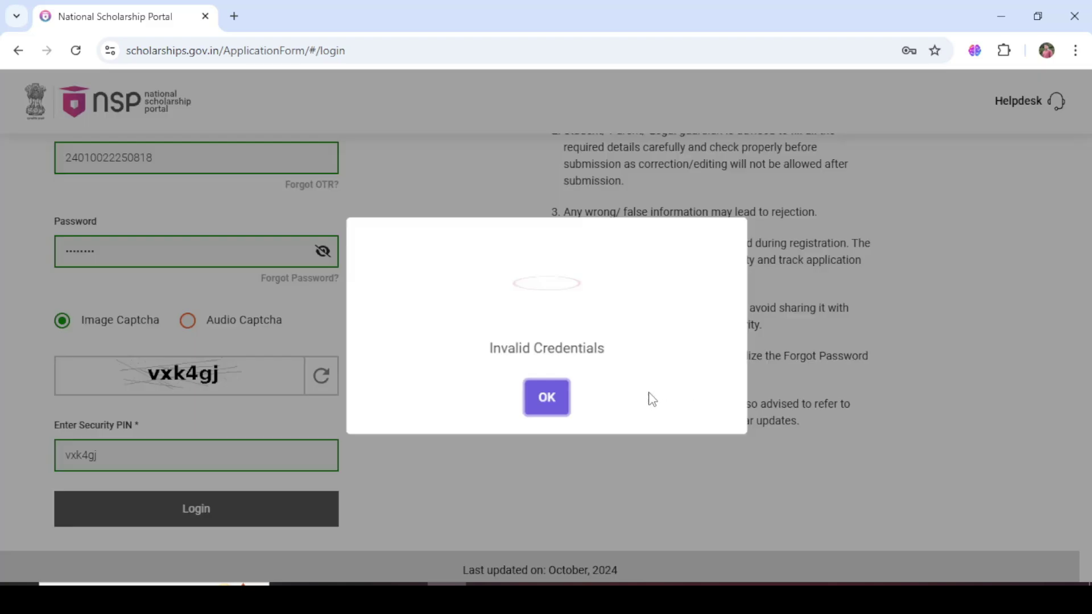
{"action": "left_click", "coordinate": [545, 405]}
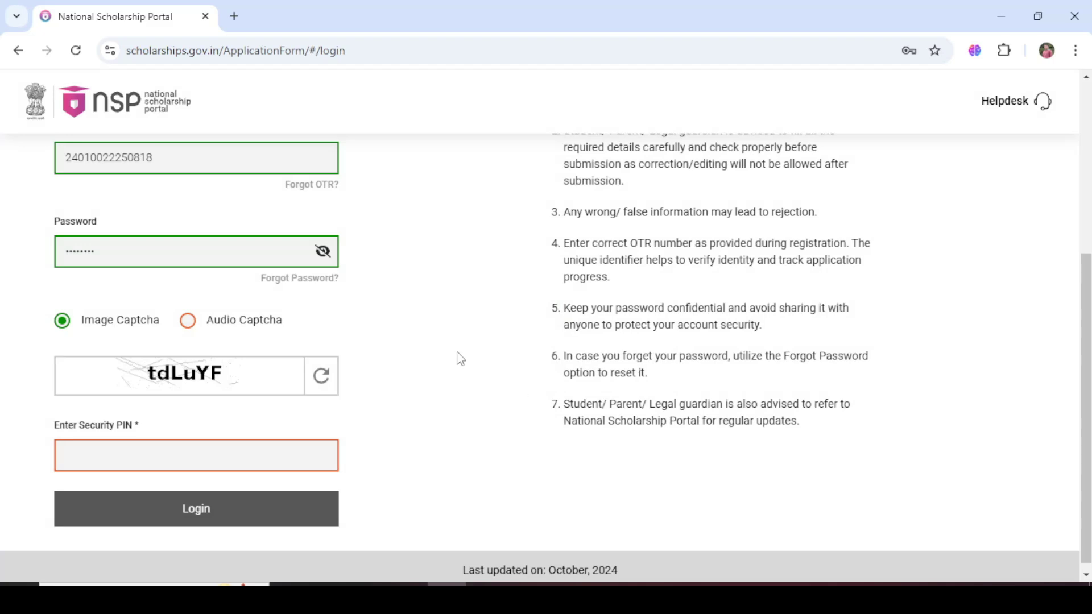
Step: Follow Forgot Password? and continue to the external password reset page
{"action": "scroll", "coordinate": [327, 357], "scroll_direction": "up", "scroll_amount": 1}
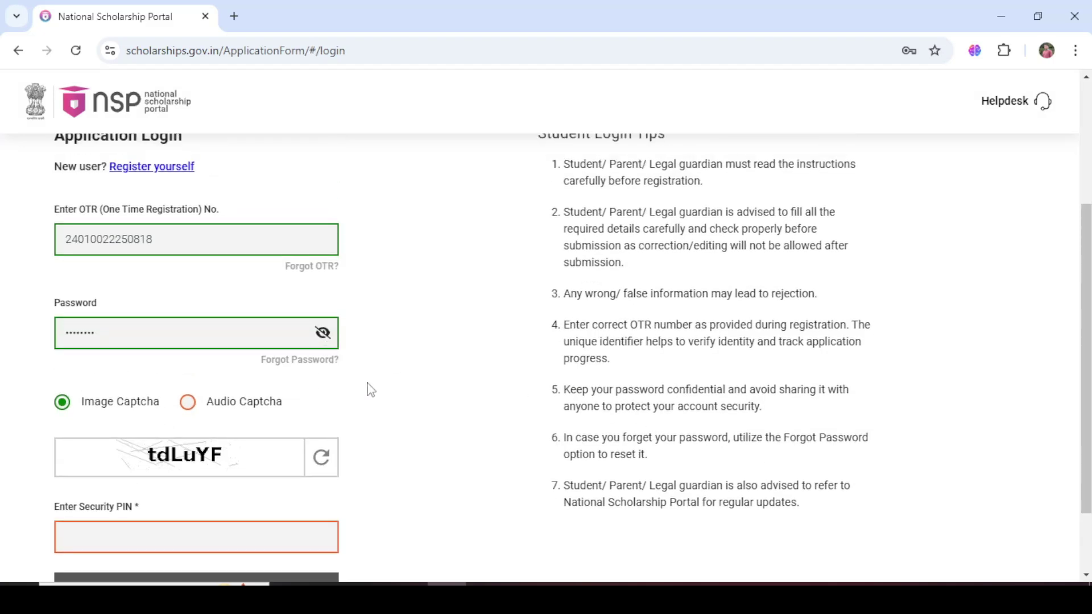
{"action": "left_click", "coordinate": [299, 361]}
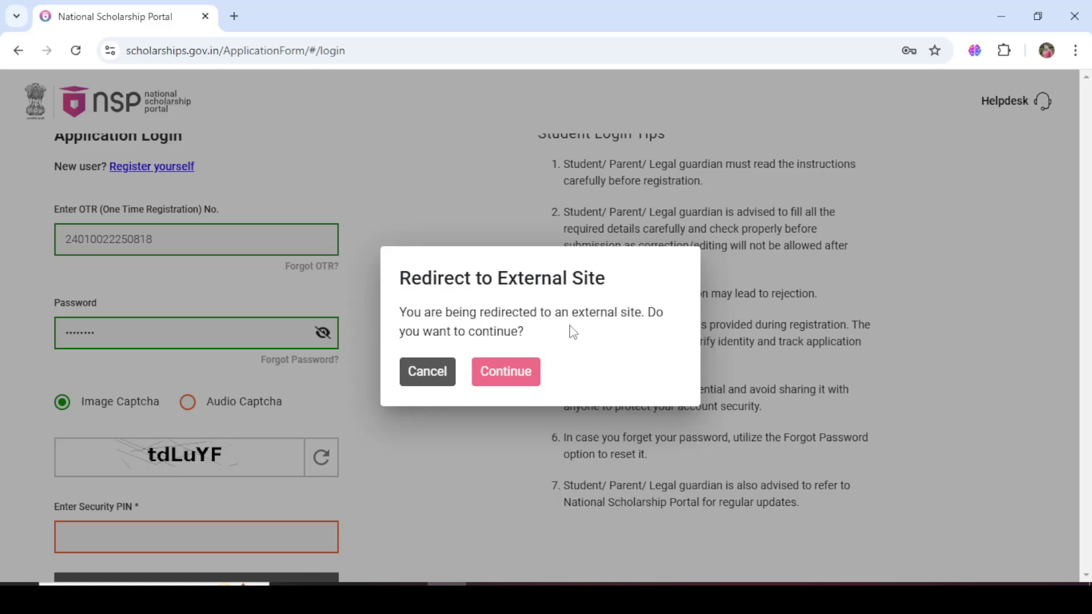
{"action": "left_click", "coordinate": [503, 376]}
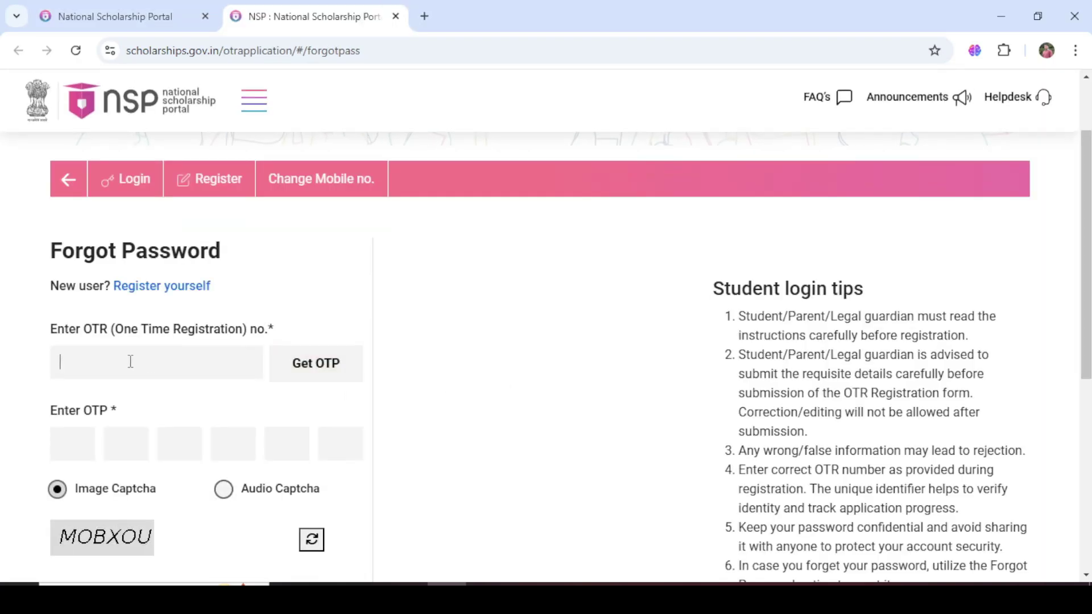
Step: Reset the password using the OTR number, the received one-time password and the captcha code
{"action": "key", "text": "ctrl+v"}
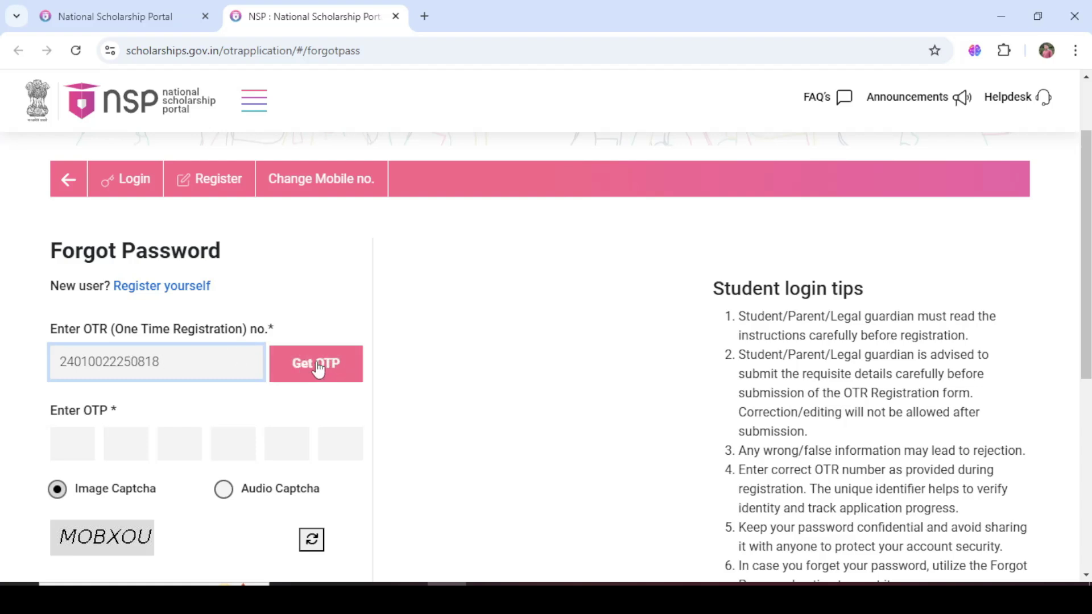
{"action": "left_click", "coordinate": [318, 367]}
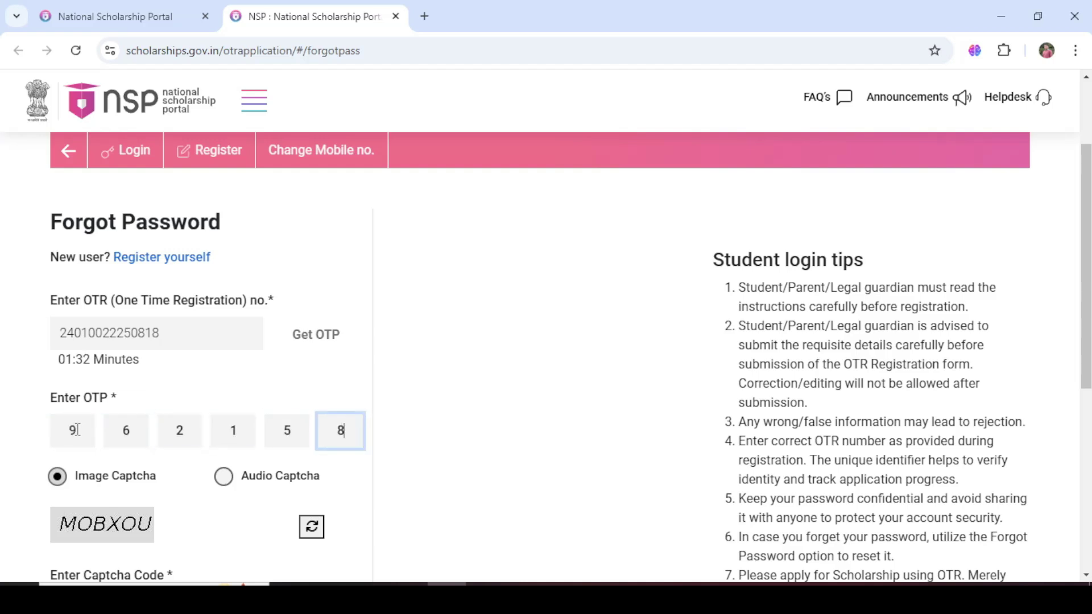
{"action": "scroll", "coordinate": [96, 490], "scroll_direction": "down", "scroll_amount": 1}
{"action": "left_click", "coordinate": [117, 549]}
{"action": "scroll", "coordinate": [118, 549], "scroll_direction": "down", "scroll_amount": 1}
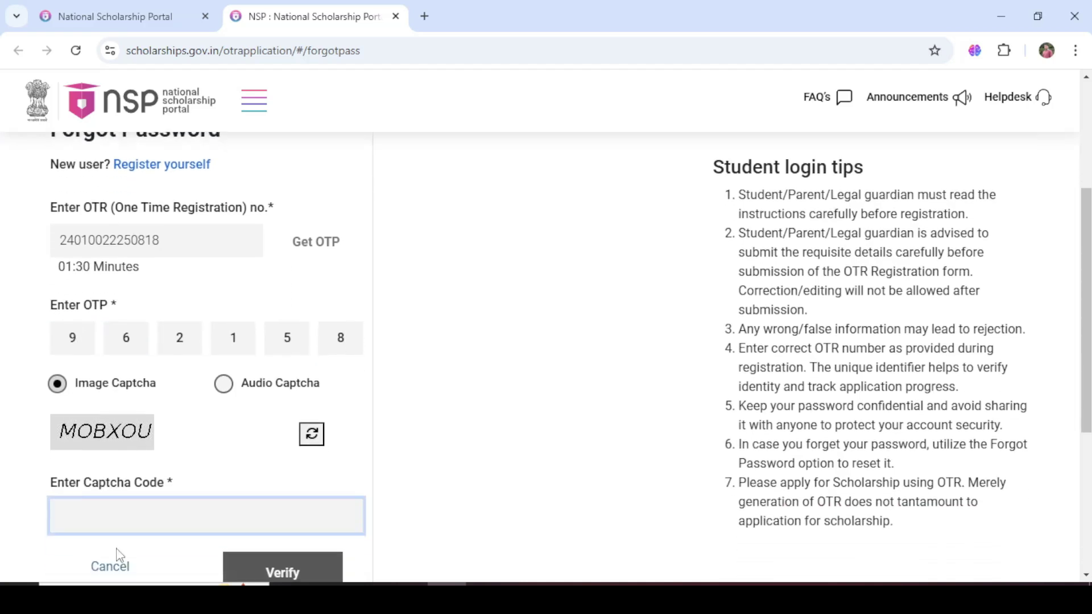
{"action": "type", "text": "MOBXOU"}
{"action": "scroll", "coordinate": [117, 556], "scroll_direction": "down", "scroll_amount": 1}
{"action": "scroll", "coordinate": [285, 557], "scroll_direction": "down", "scroll_amount": 1}
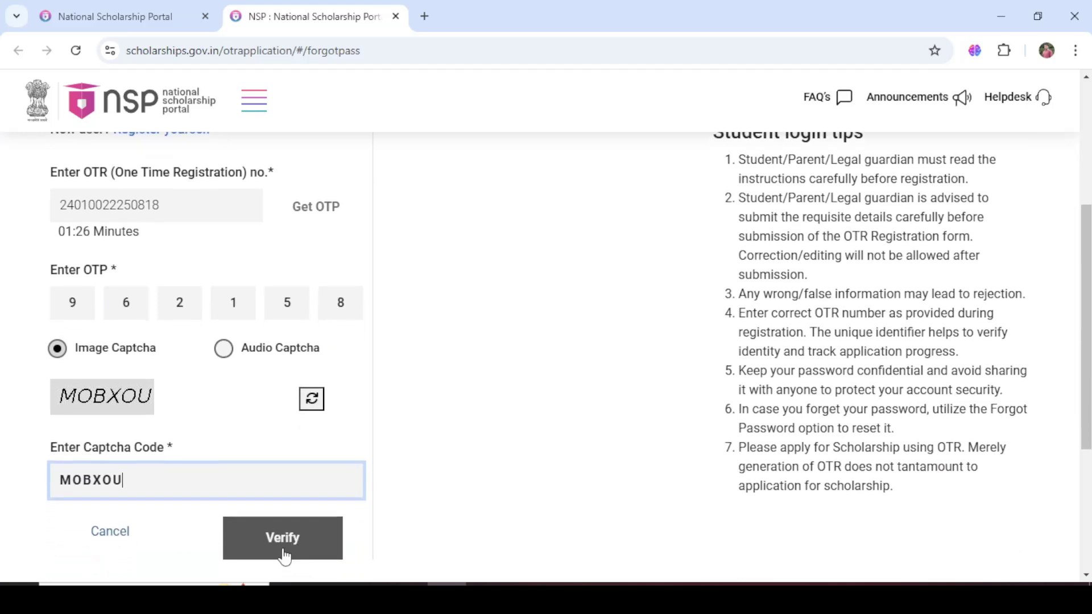
{"action": "left_click", "coordinate": [294, 538]}
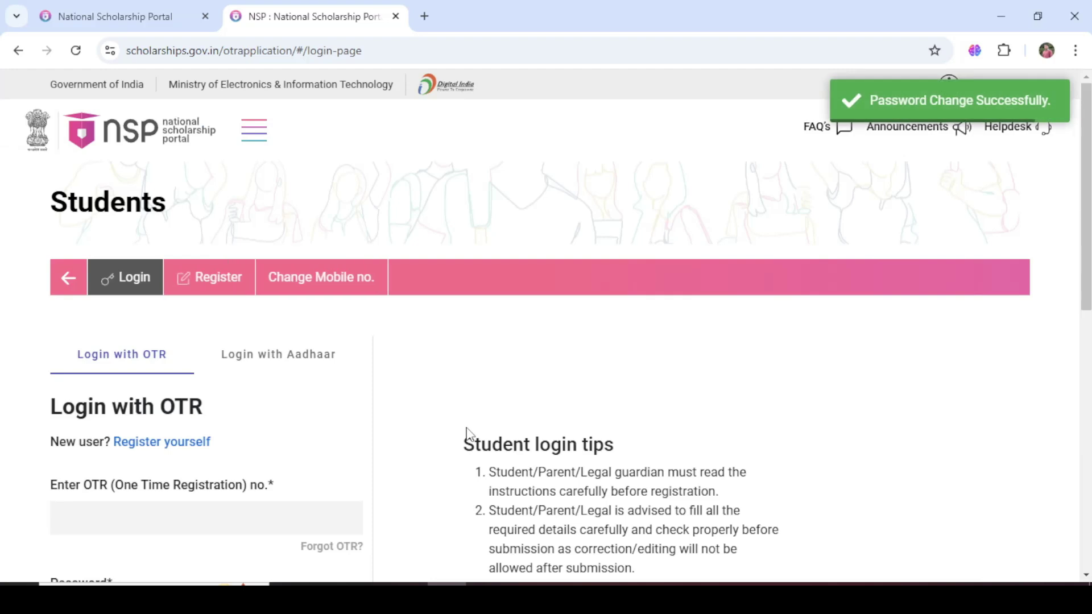
Step: Enter the student's OTR number on the Login with OTR page
{"action": "scroll", "coordinate": [466, 428], "scroll_direction": "down", "scroll_amount": 1}
{"action": "scroll", "coordinate": [466, 428], "scroll_direction": "down", "scroll_amount": 1}
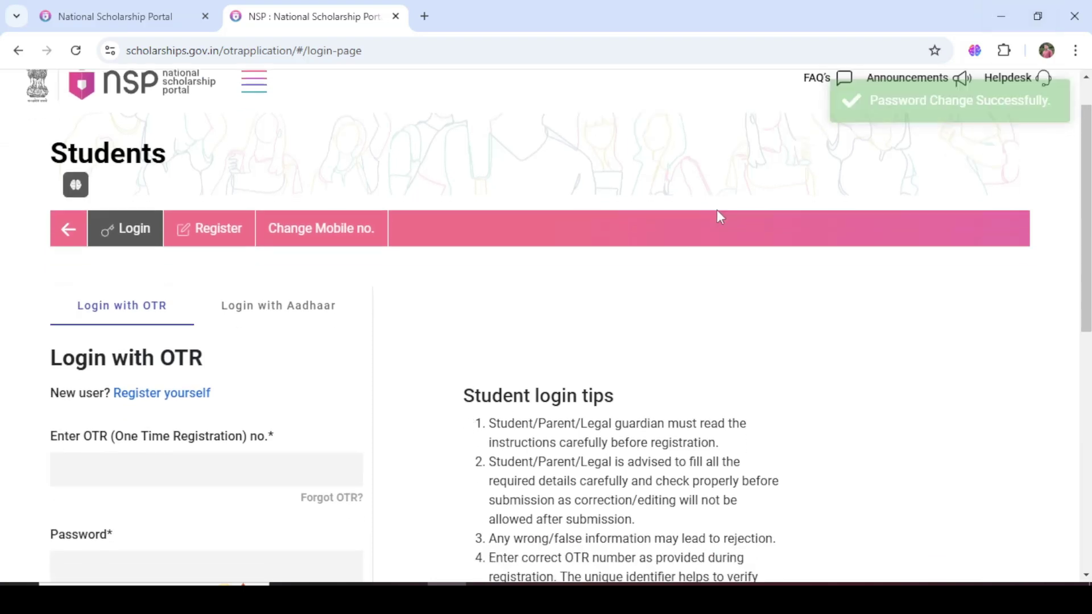
{"action": "scroll", "coordinate": [718, 216], "scroll_direction": "down", "scroll_amount": 1}
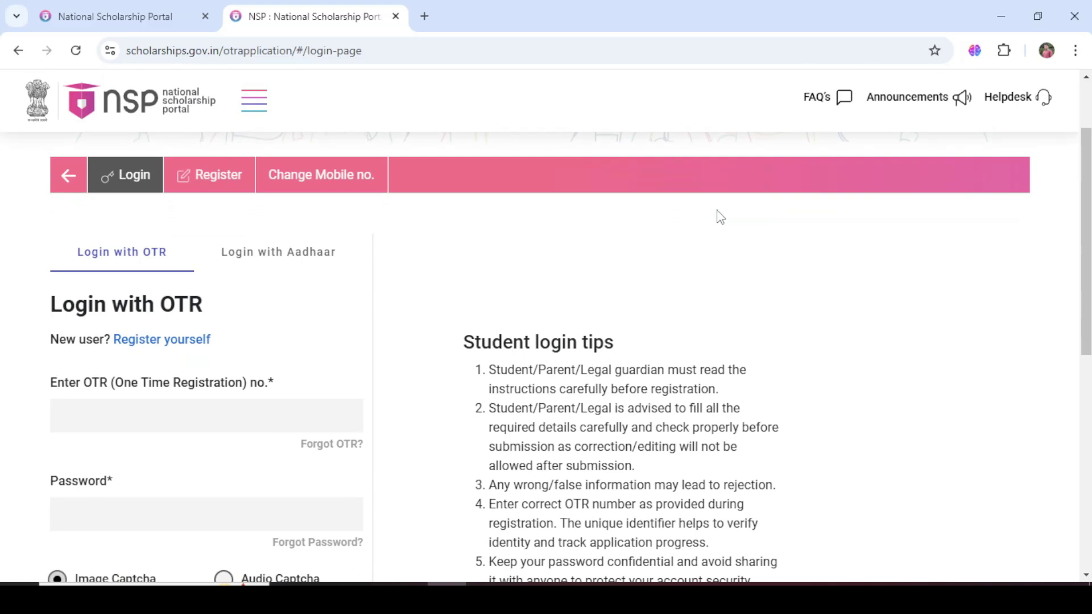
{"action": "scroll", "coordinate": [424, 283], "scroll_direction": "down", "scroll_amount": 1}
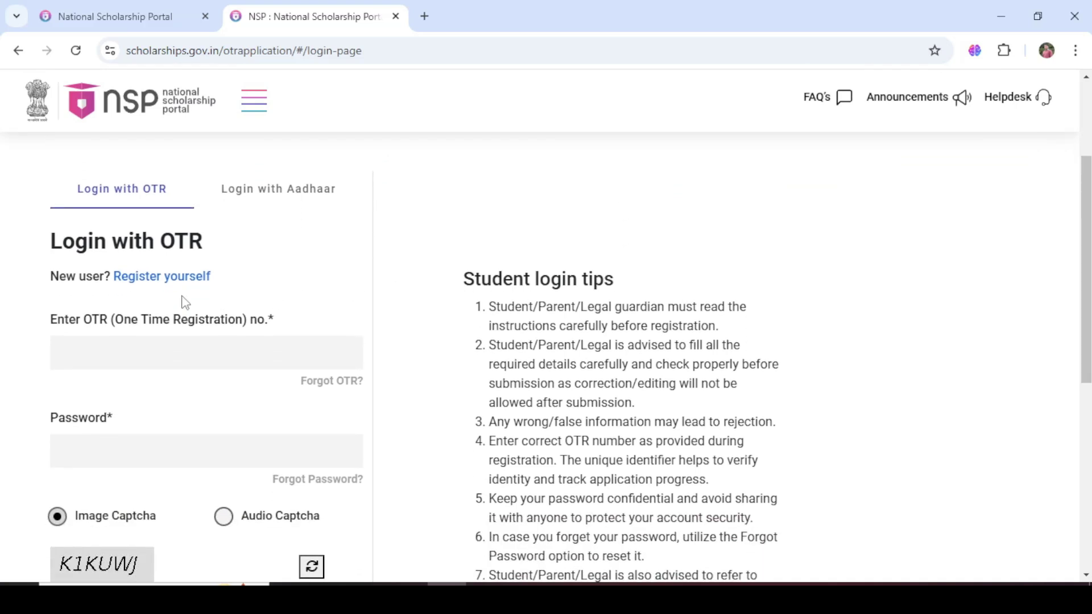
{"action": "left_click", "coordinate": [115, 358]}
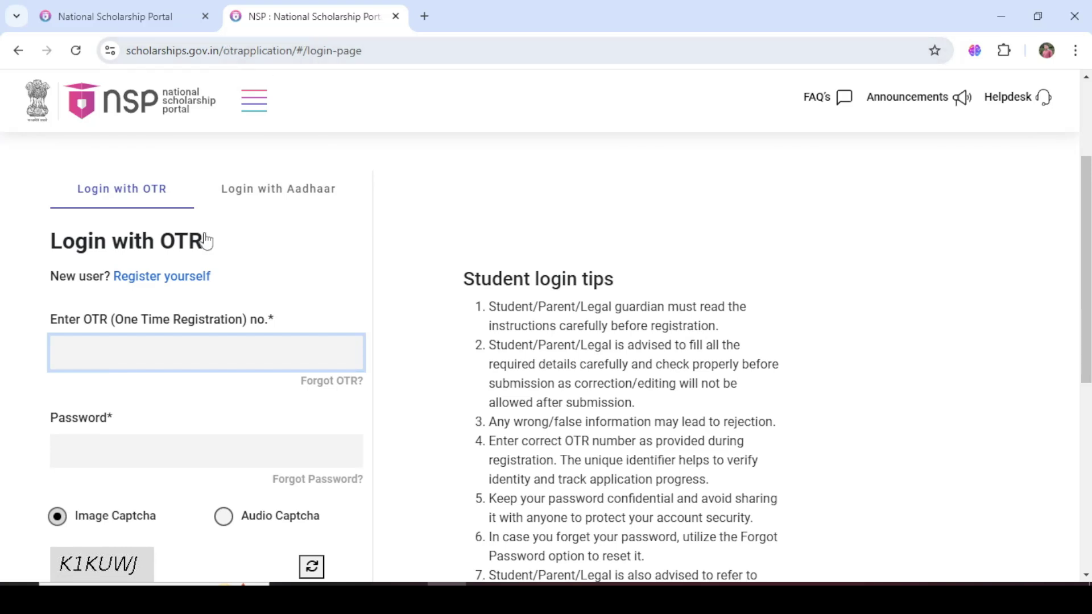
{"action": "scroll", "coordinate": [183, 268], "scroll_direction": "down", "scroll_amount": 1}
{"action": "scroll", "coordinate": [112, 335], "scroll_direction": "down", "scroll_amount": 1}
{"action": "key", "text": "ctrl+v"}
{"action": "scroll", "coordinate": [108, 334], "scroll_direction": "down", "scroll_amount": 2}
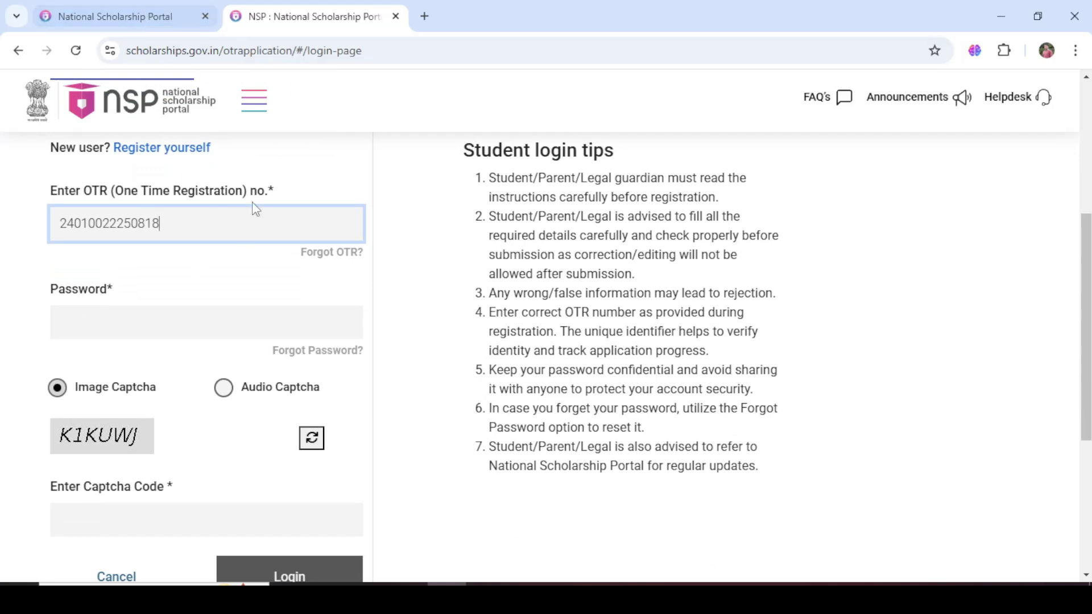
{"action": "scroll", "coordinate": [152, 226], "scroll_direction": "up", "scroll_amount": 1}
{"action": "scroll", "coordinate": [151, 233], "scroll_direction": "down", "scroll_amount": 1}
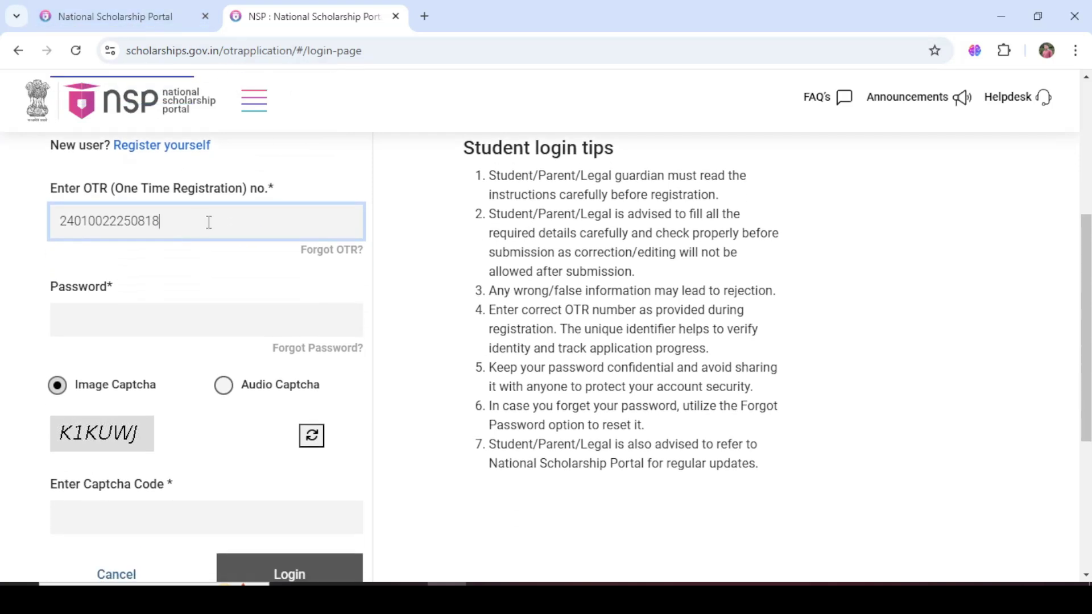
Step: Sign in with the newly set password and the captcha code
{"action": "left_click", "coordinate": [117, 314]}
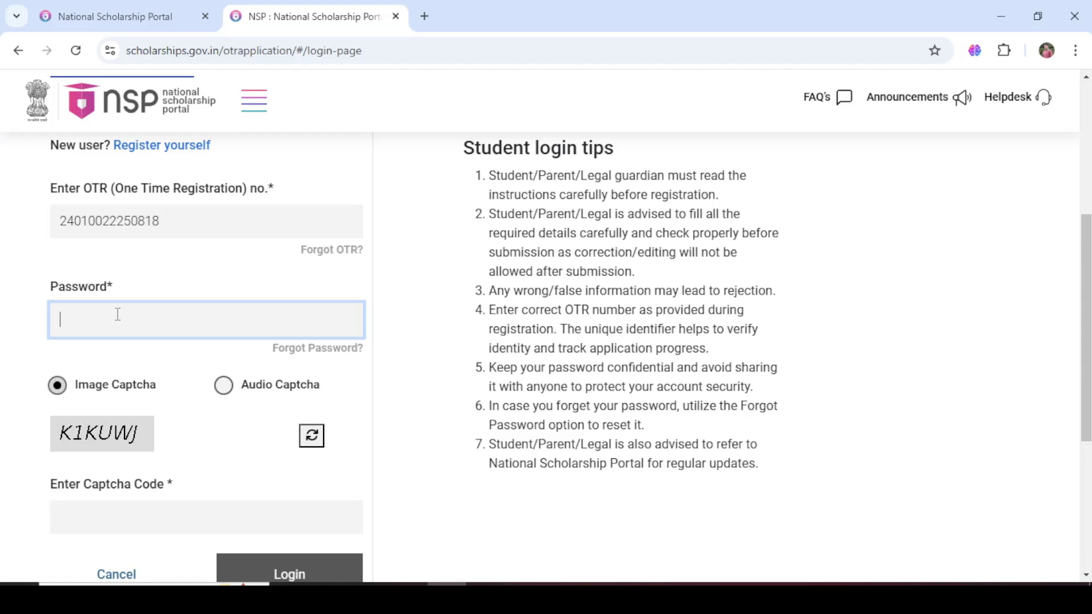
{"action": "type", "text": "********"}
{"action": "scroll", "coordinate": [91, 492], "scroll_direction": "down", "scroll_amount": 1}
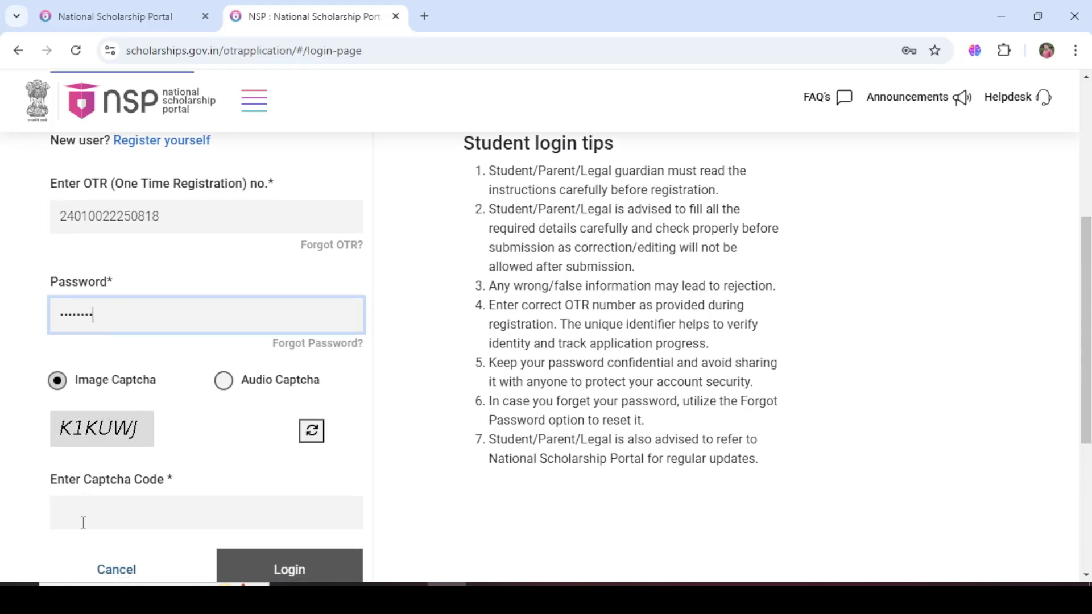
{"action": "left_click", "coordinate": [83, 522]}
{"action": "scroll", "coordinate": [84, 526], "scroll_direction": "down", "scroll_amount": 1}
{"action": "type", "text": "K1KUWJ"}
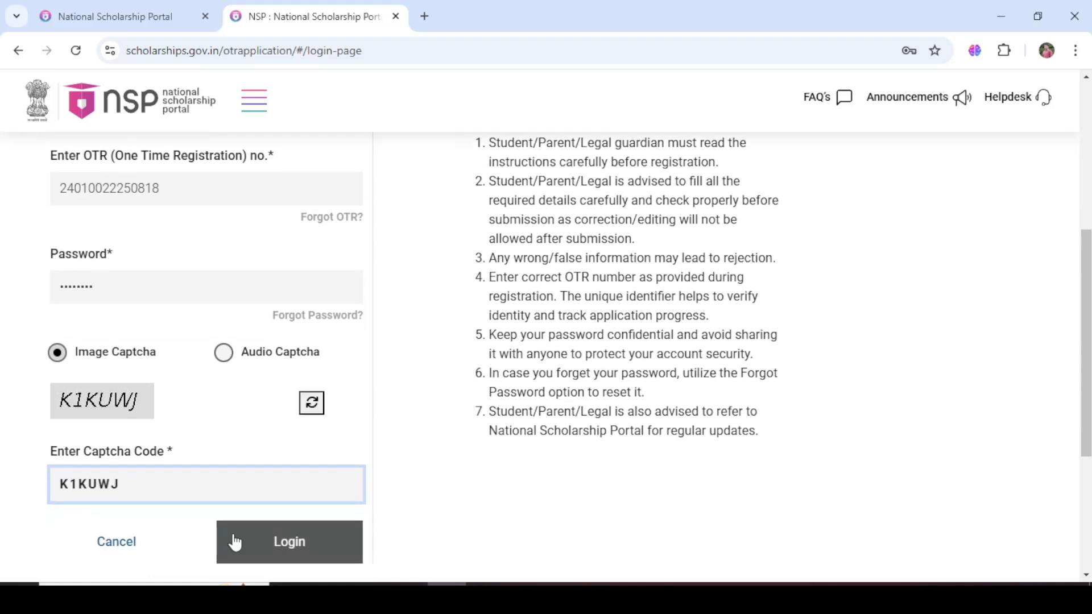
{"action": "left_click", "coordinate": [269, 546]}
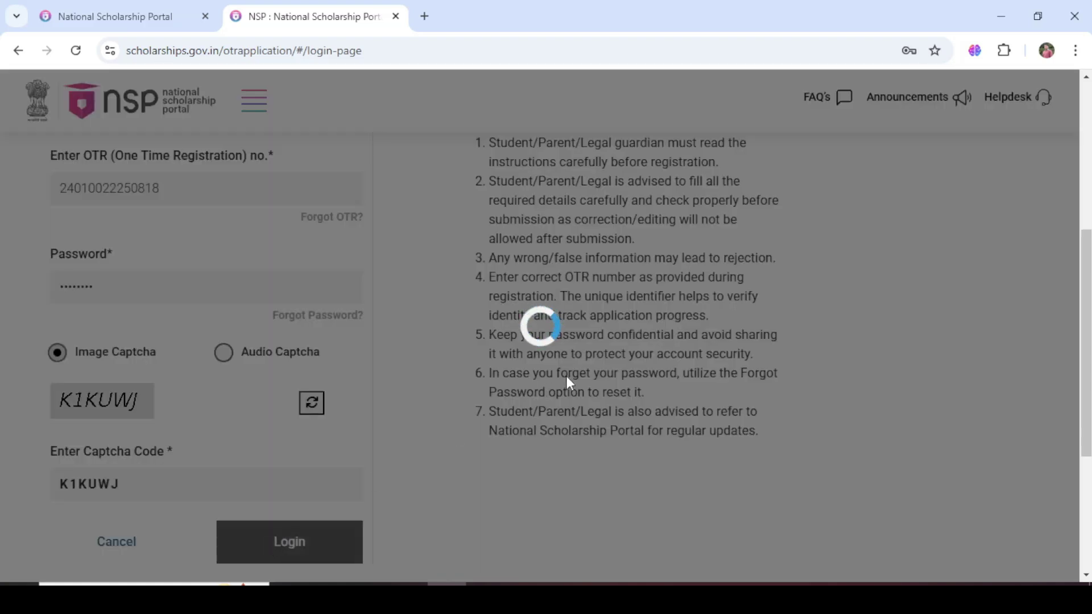
{"action": "scroll", "coordinate": [570, 384], "scroll_direction": "up", "scroll_amount": 1}
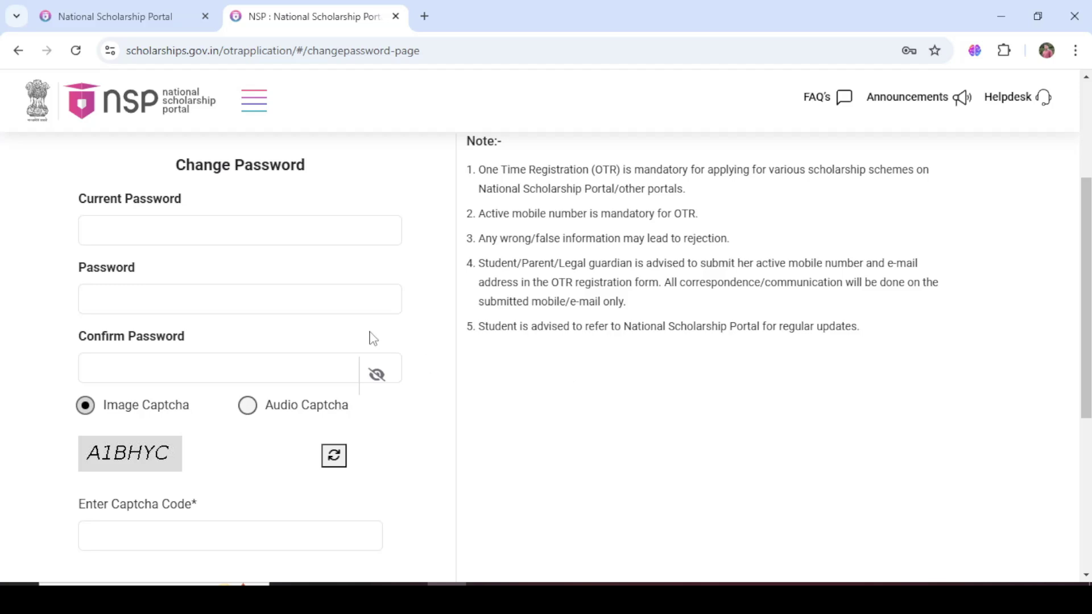
Step: Fill in the current password, a new password with matching confirmation and the captcha, then submit
{"action": "left_click", "coordinate": [166, 231]}
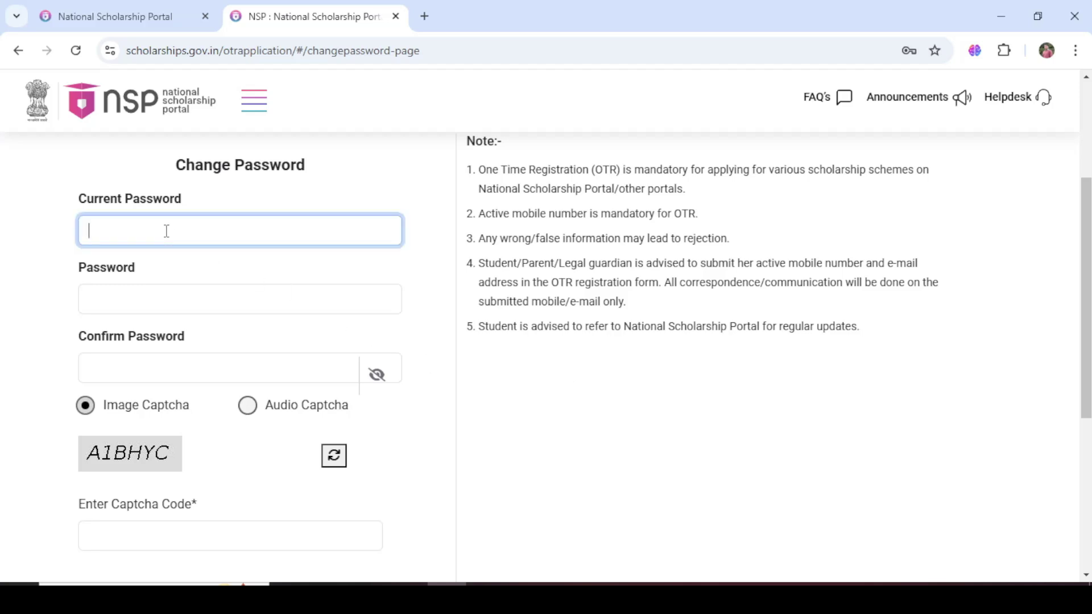
{"action": "key", "text": "ctrl+v"}
{"action": "left_click", "coordinate": [151, 299]}
{"action": "key", "text": "ctrl+v"}
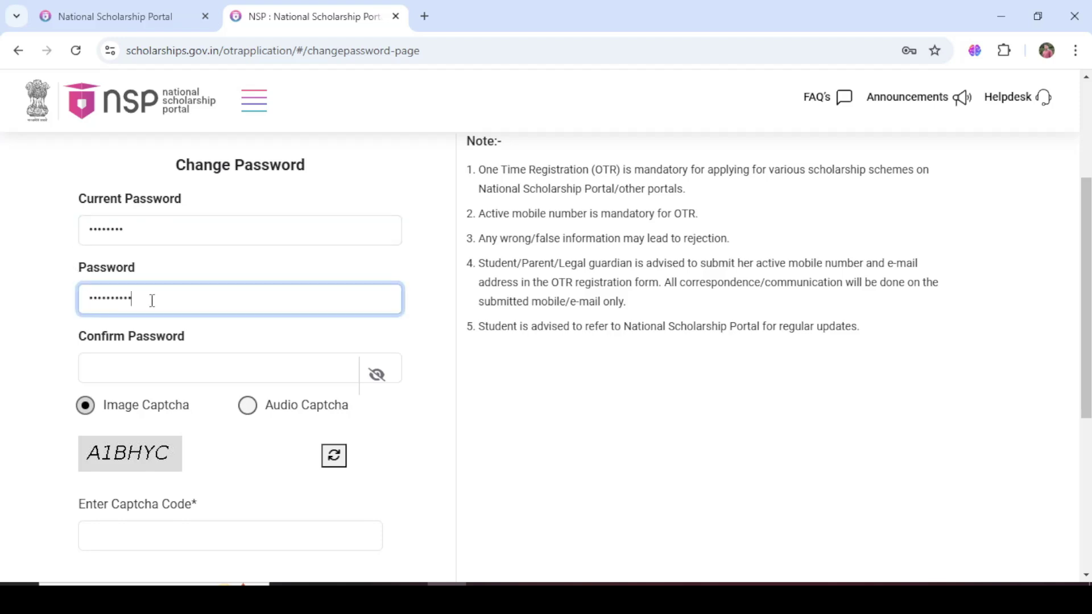
{"action": "key", "text": "Tab"}
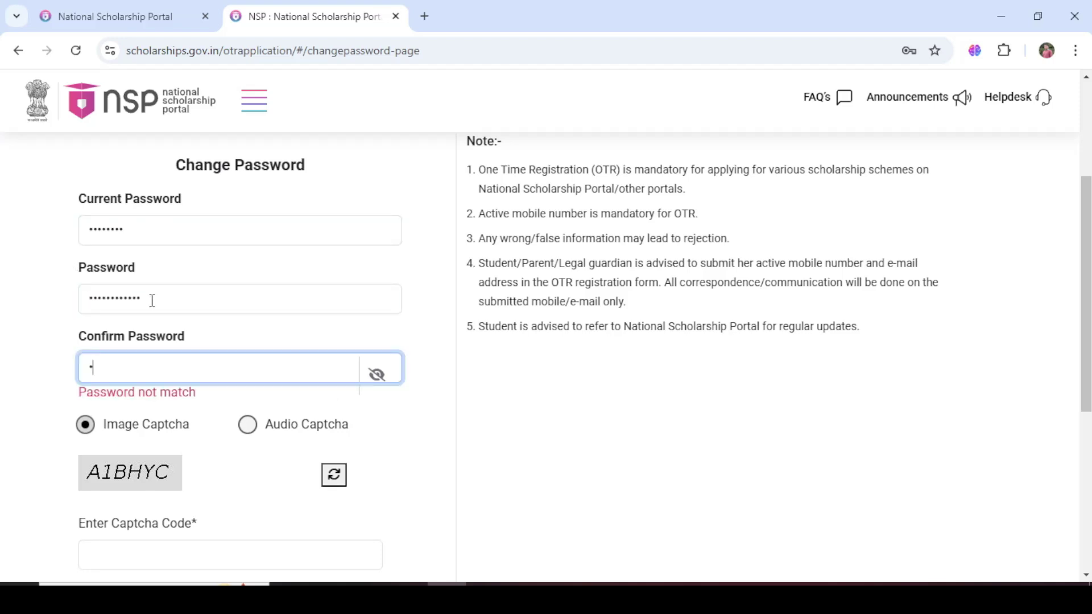
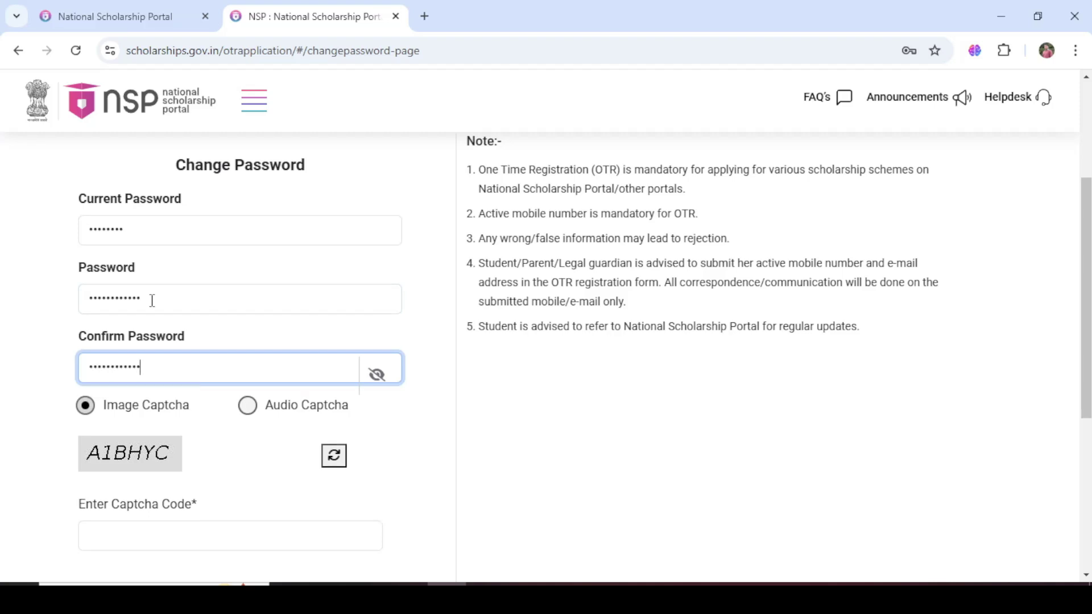
{"action": "left_click", "coordinate": [119, 535]}
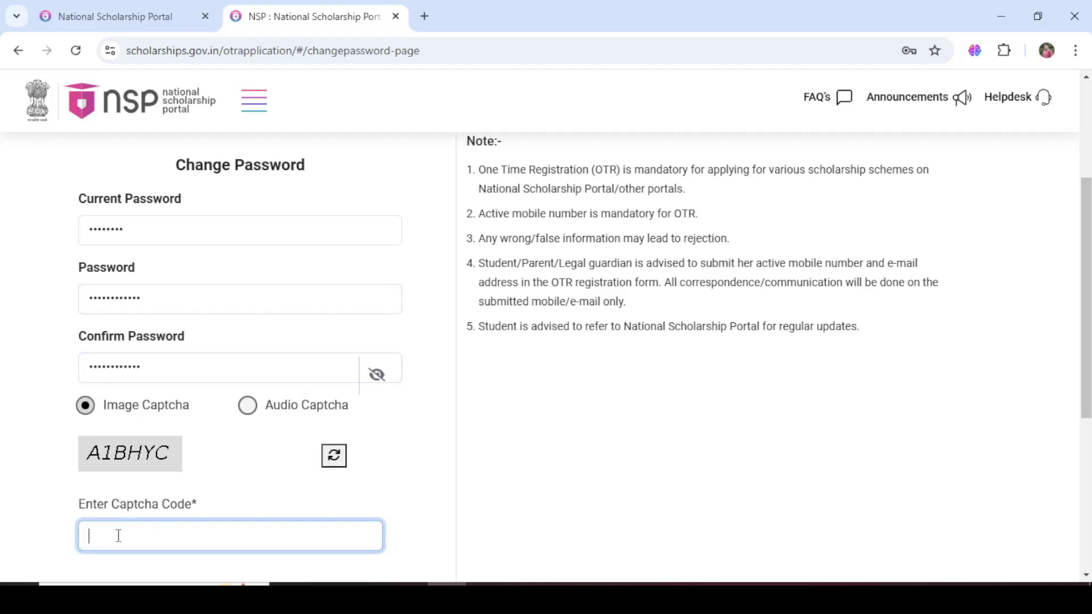
{"action": "type", "text": "A1BHYC"}
{"action": "scroll", "coordinate": [117, 535], "scroll_direction": "down", "scroll_amount": 1}
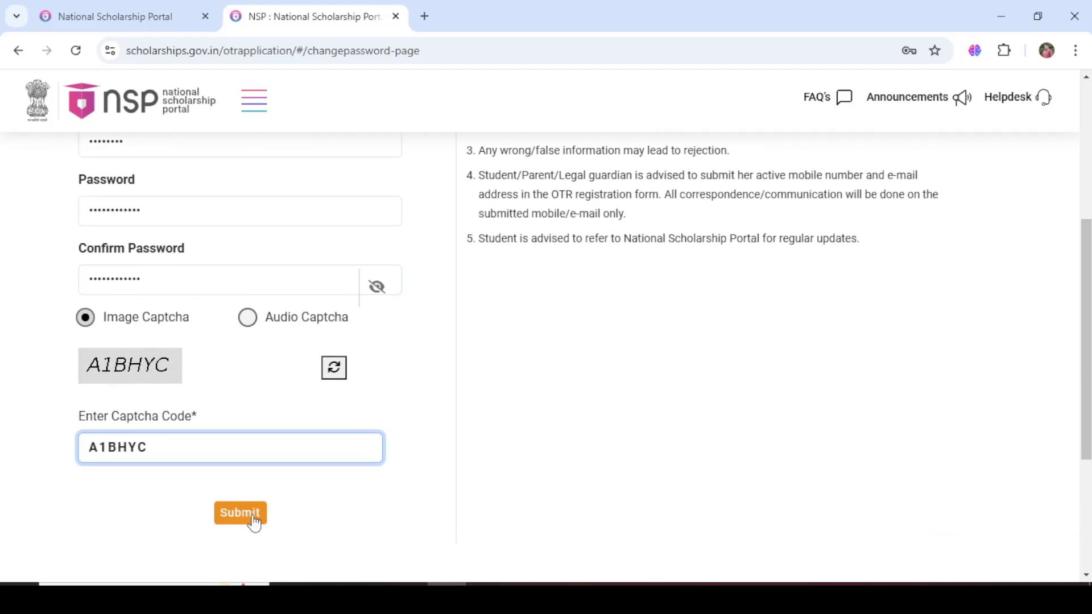
{"action": "left_click", "coordinate": [249, 516]}
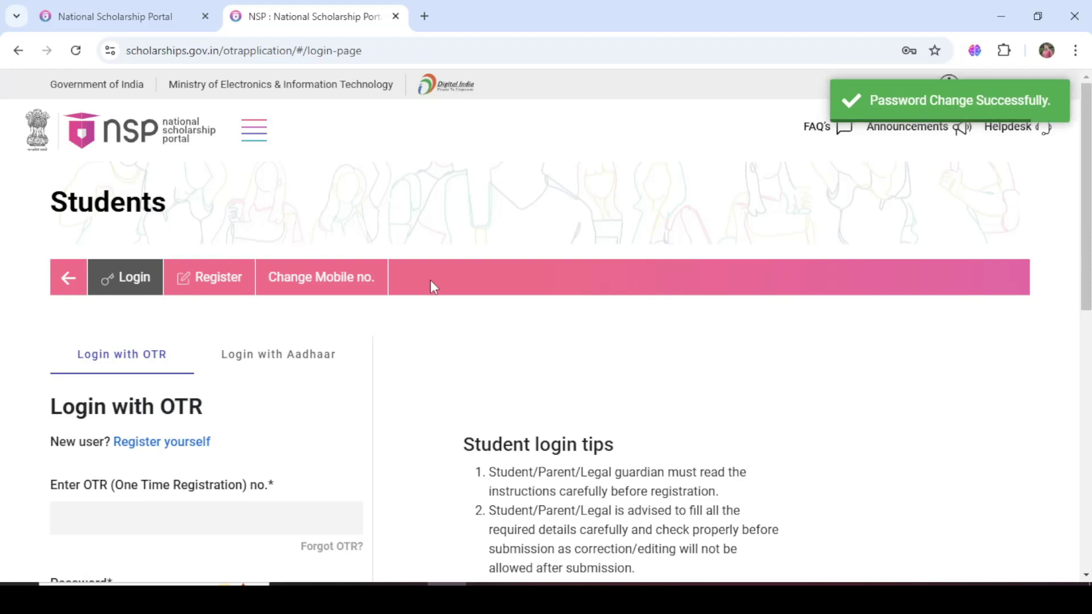
Step: Begin filling the OTR number and password on the returned login page
{"action": "scroll", "coordinate": [432, 288], "scroll_direction": "down", "scroll_amount": 1}
{"action": "left_click", "coordinate": [122, 417]}
{"action": "scroll", "coordinate": [122, 421], "scroll_direction": "down", "scroll_amount": 1}
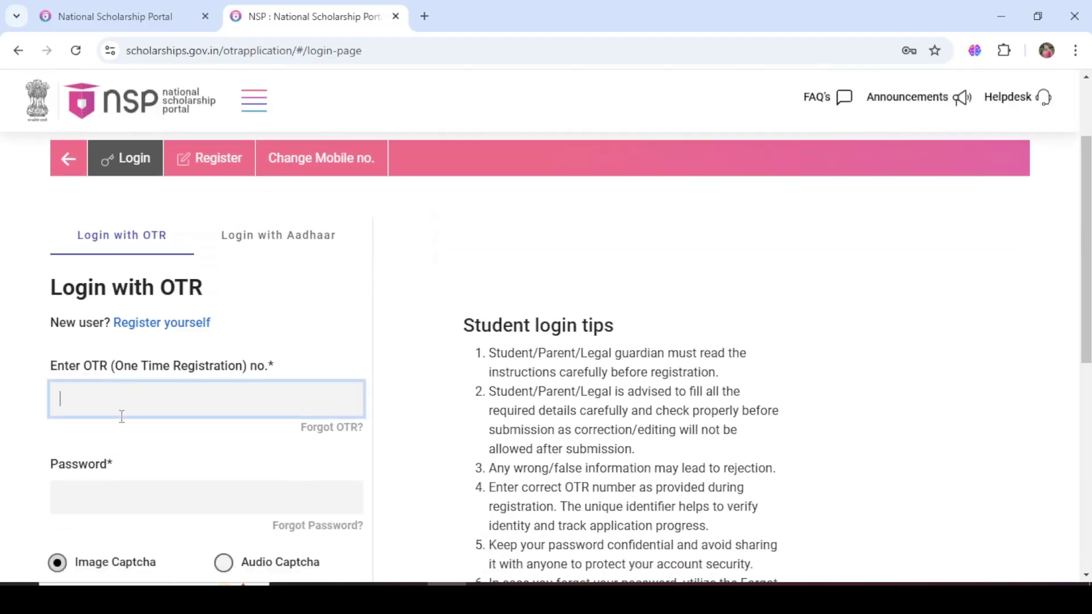
{"action": "left_click", "coordinate": [87, 456]}
{"action": "scroll", "coordinate": [86, 457], "scroll_direction": "down", "scroll_amount": 1}
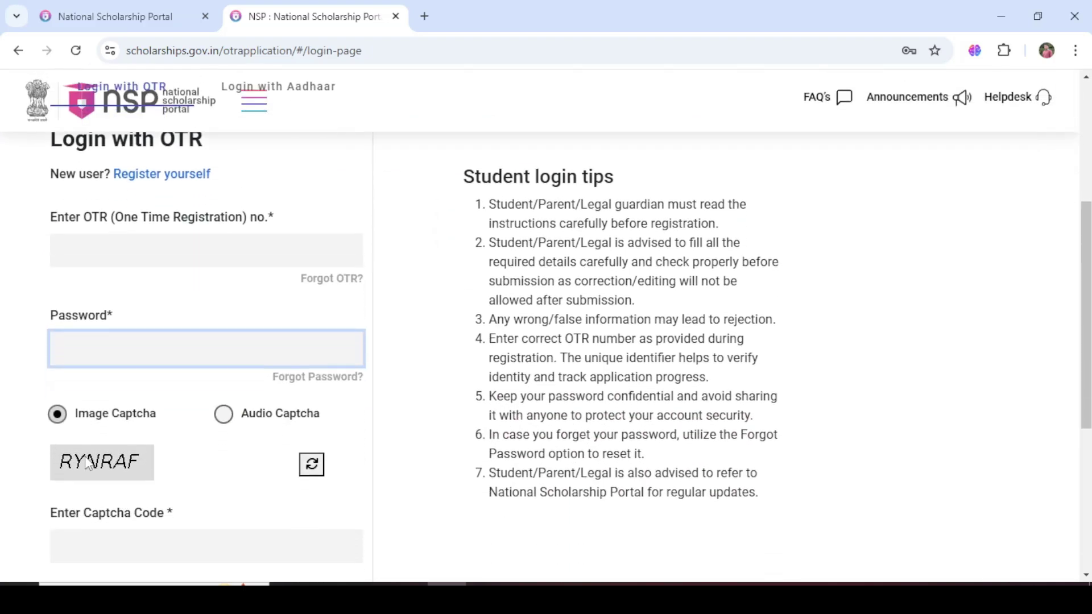
{"action": "scroll", "coordinate": [268, 335], "scroll_direction": "up", "scroll_amount": 2}
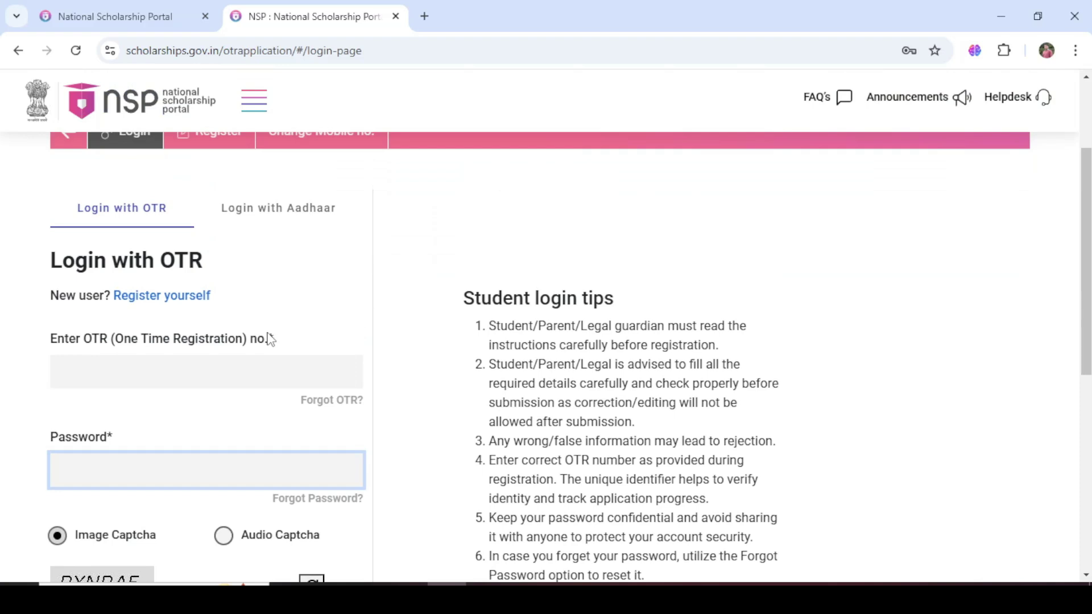
Step: Switch to the application login tab and open a new browser tab
{"action": "left_click", "coordinate": [190, 25]}
{"action": "scroll", "coordinate": [226, 127], "scroll_direction": "up", "scroll_amount": 4}
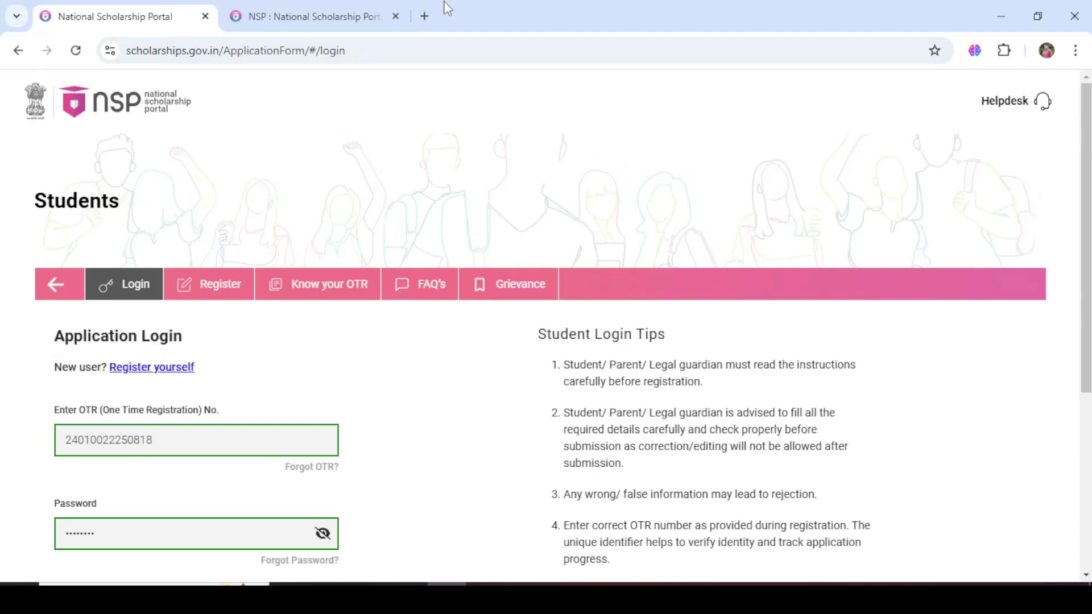
{"action": "left_click", "coordinate": [424, 17]}
Step: Load scholarships.gov.in in the new tab and open its Students section
{"action": "type", "text": "scho"}
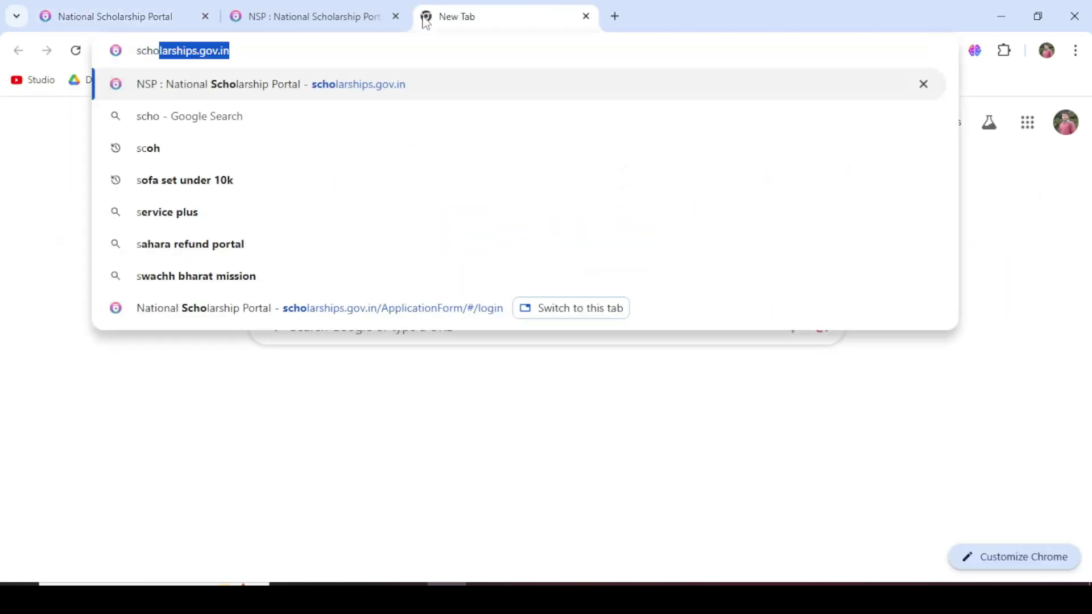
{"action": "key", "text": "Return"}
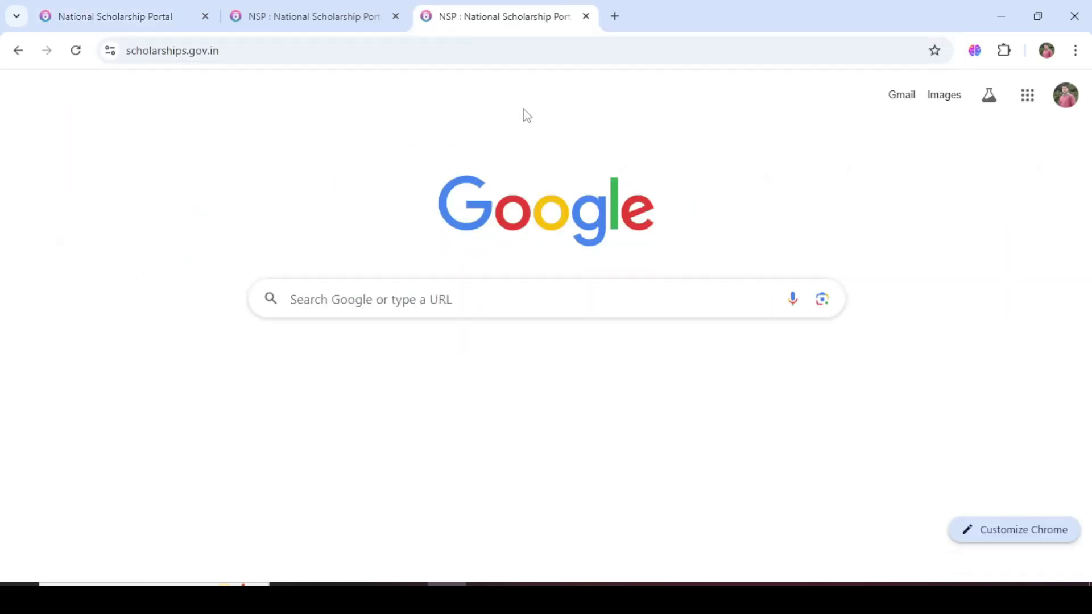
{"action": "left_click", "coordinate": [97, 12]}
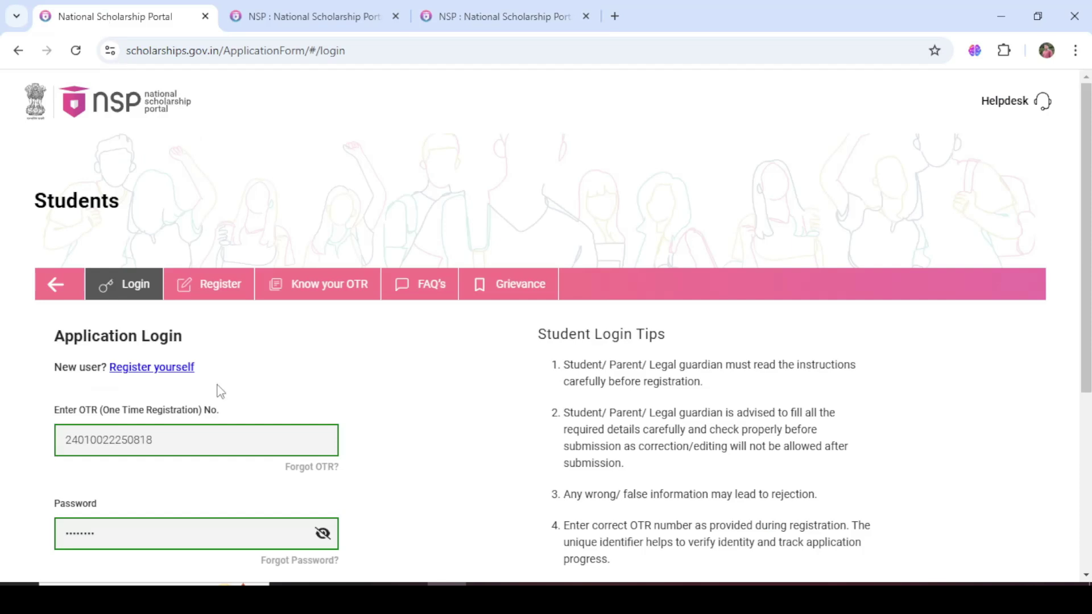
{"action": "scroll", "coordinate": [216, 392], "scroll_direction": "down", "scroll_amount": 1}
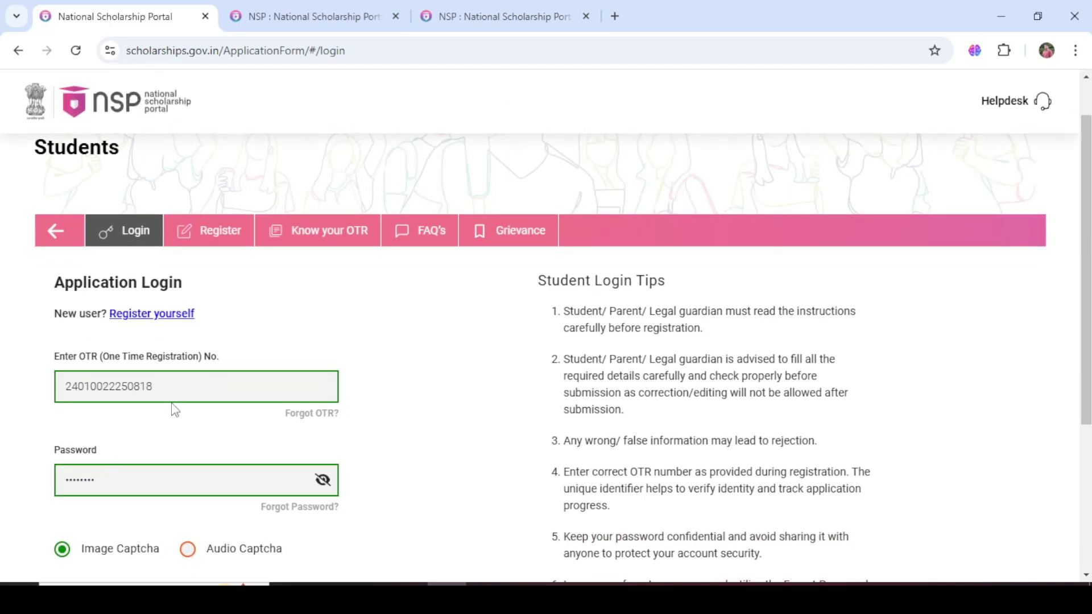
{"action": "scroll", "coordinate": [226, 373], "scroll_direction": "down", "scroll_amount": 2}
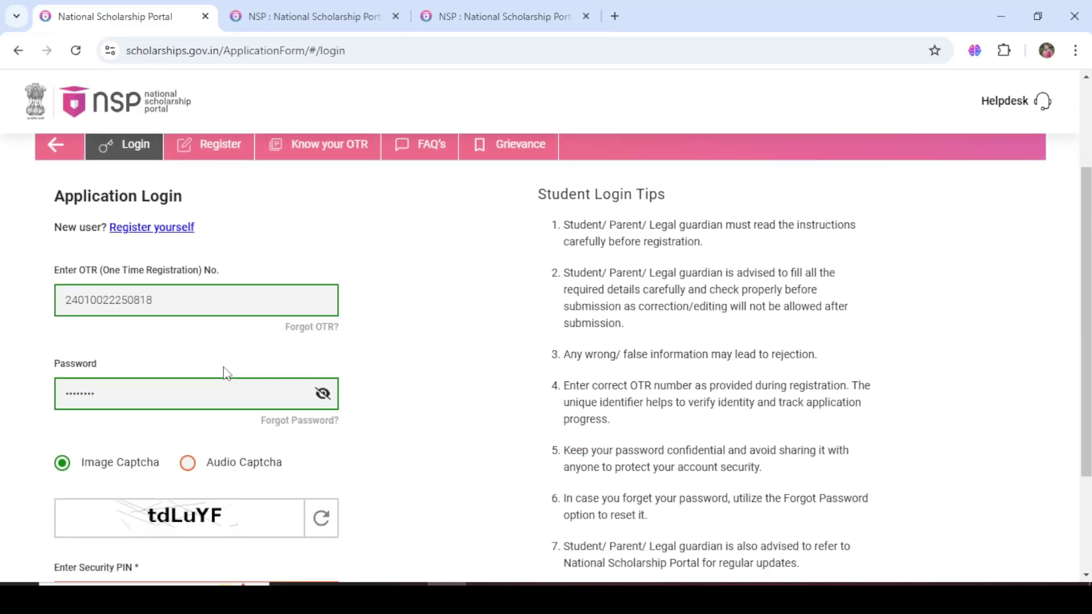
{"action": "left_click", "coordinate": [424, 16]}
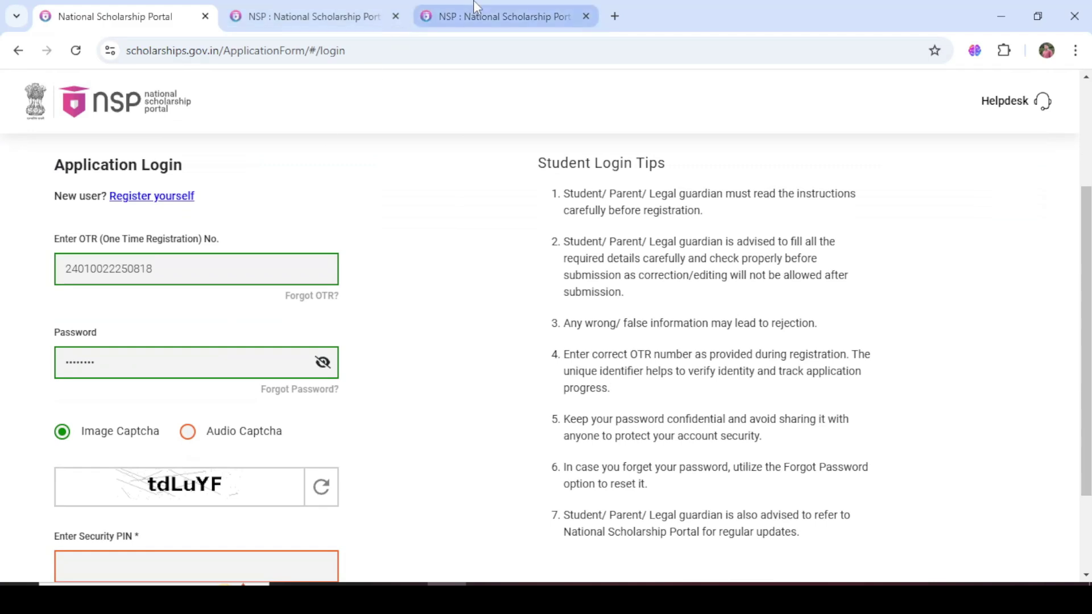
{"action": "left_click", "coordinate": [212, 468]}
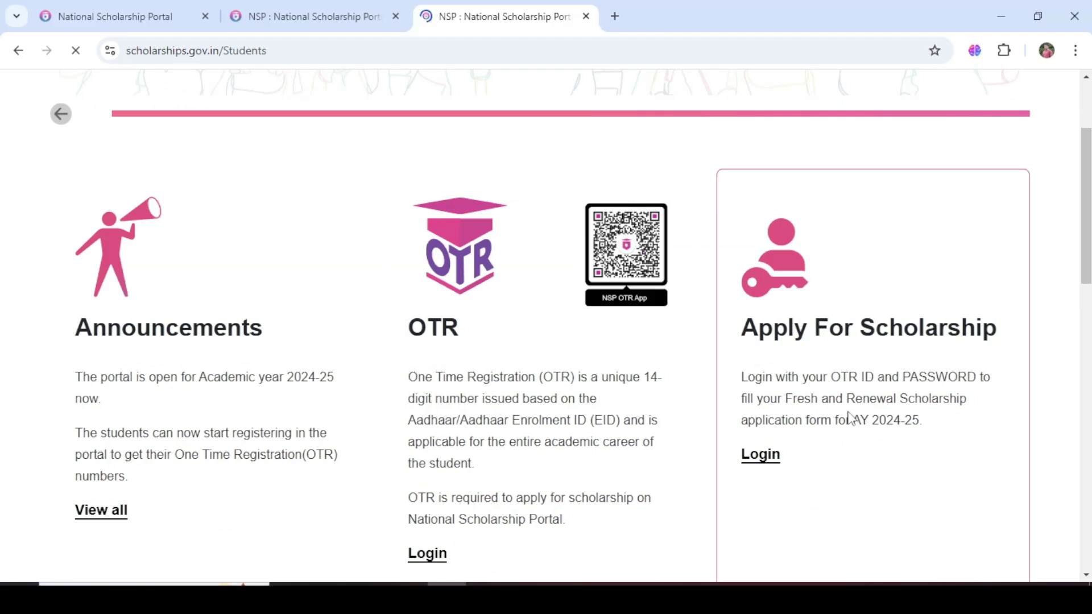
Step: Sign in to the Apply For Scholarship account with the OTR number, password and security PIN
{"action": "left_click", "coordinate": [760, 455]}
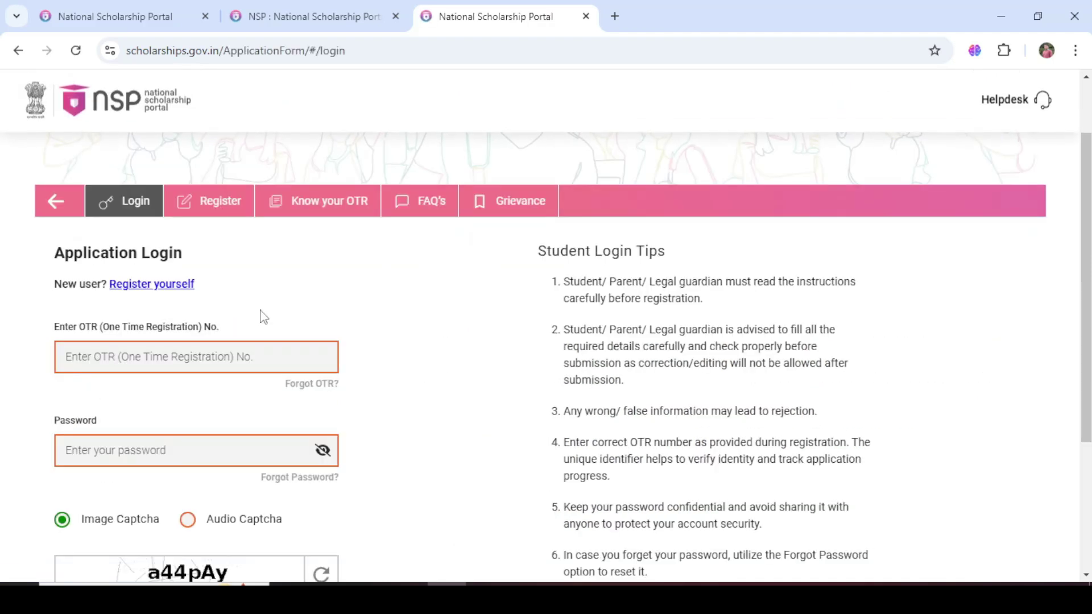
{"action": "scroll", "coordinate": [222, 303], "scroll_direction": "down", "scroll_amount": 1}
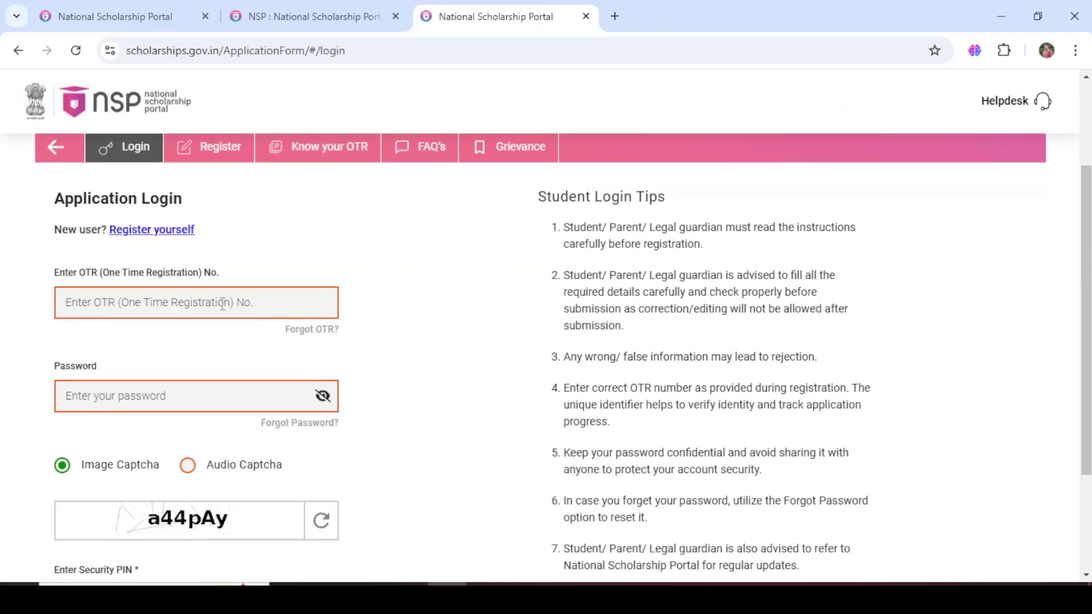
{"action": "left_click", "coordinate": [128, 310]}
{"action": "key", "text": "ctrl+v"}
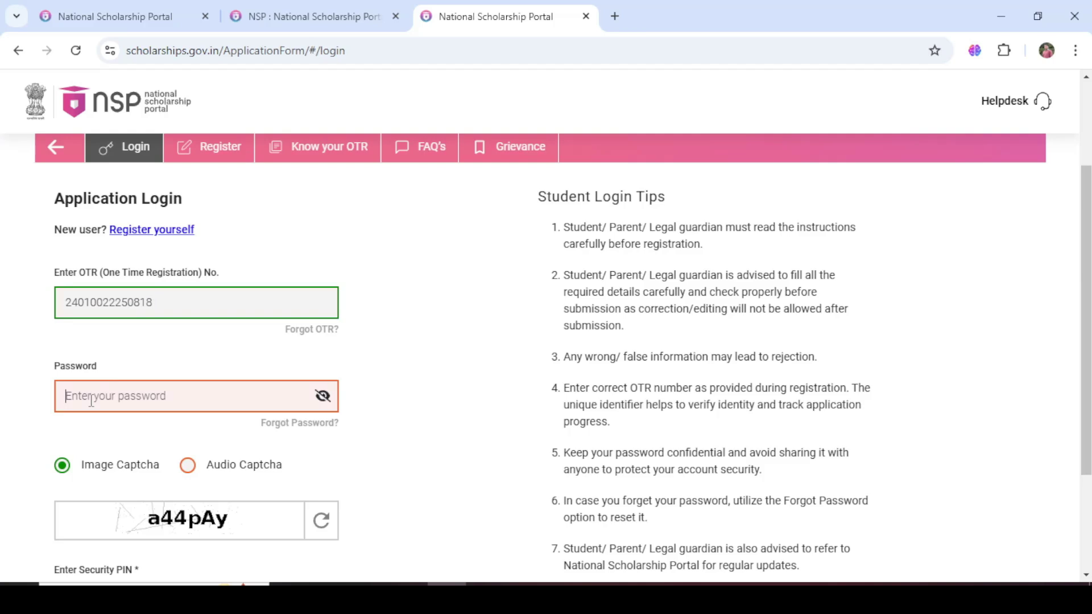
{"action": "type", "text": "••"}
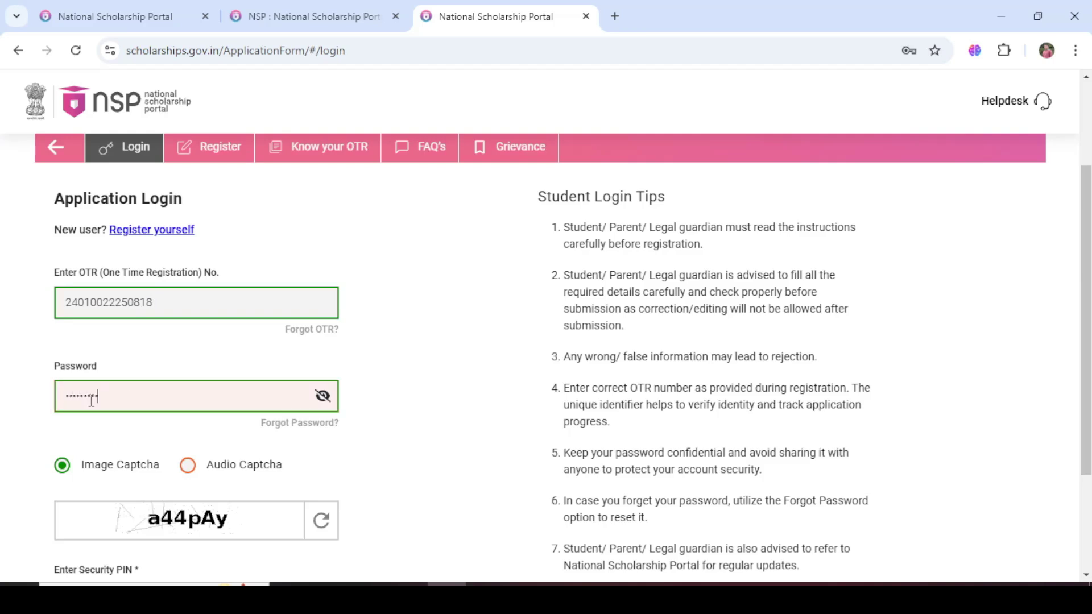
{"action": "scroll", "coordinate": [91, 401], "scroll_direction": "down", "scroll_amount": 2}
{"action": "left_click", "coordinate": [100, 488]}
{"action": "type", "text": "a44pAy"}
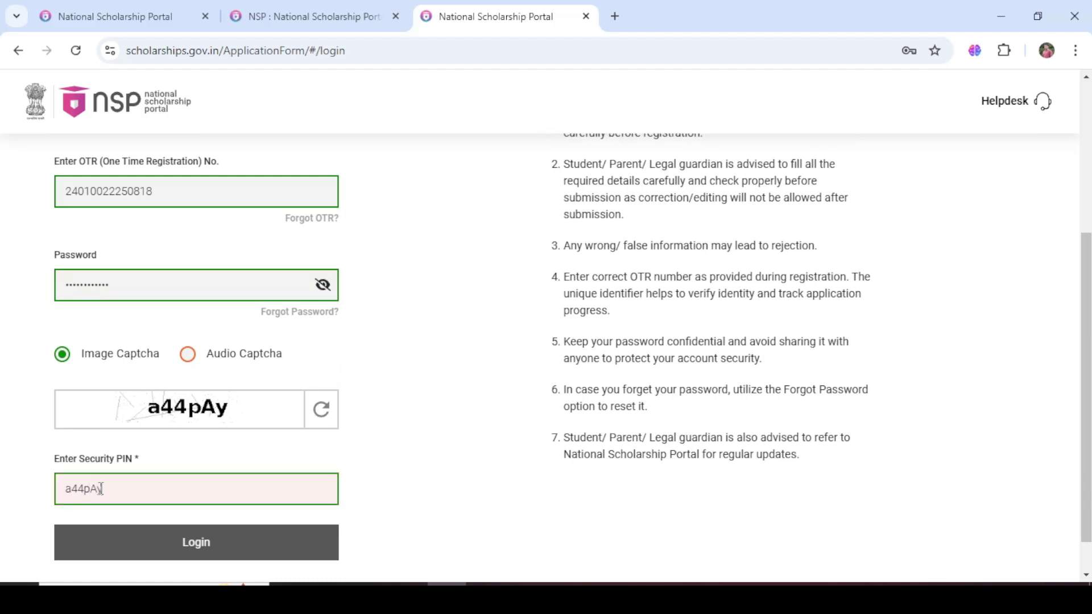
{"action": "left_click", "coordinate": [217, 547]}
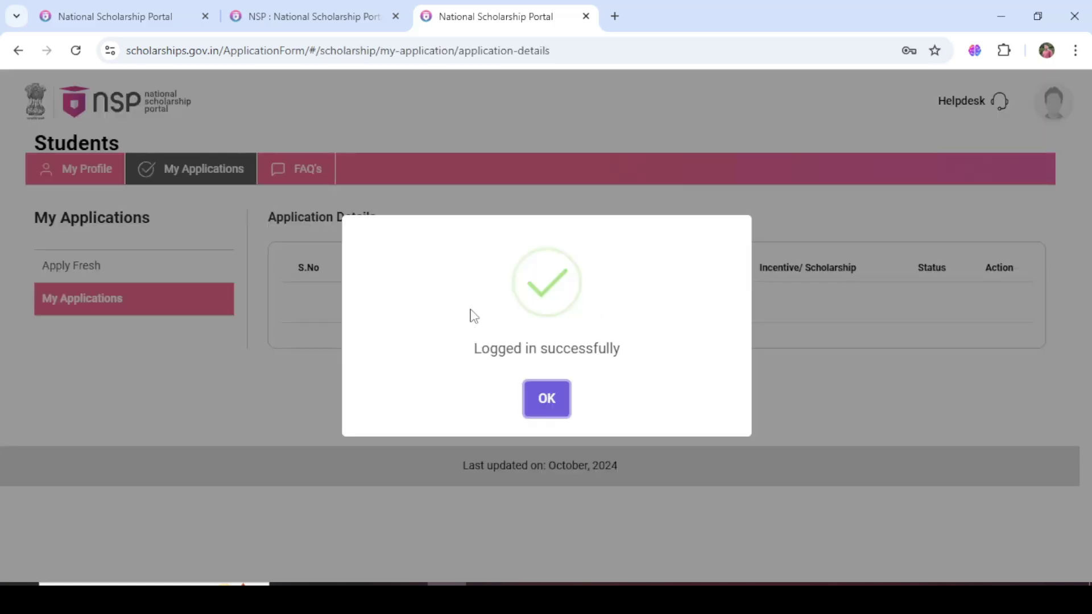
Step: Dismiss the login message, glance at Apply Fresh, and return to My Applications
{"action": "left_click", "coordinate": [556, 402]}
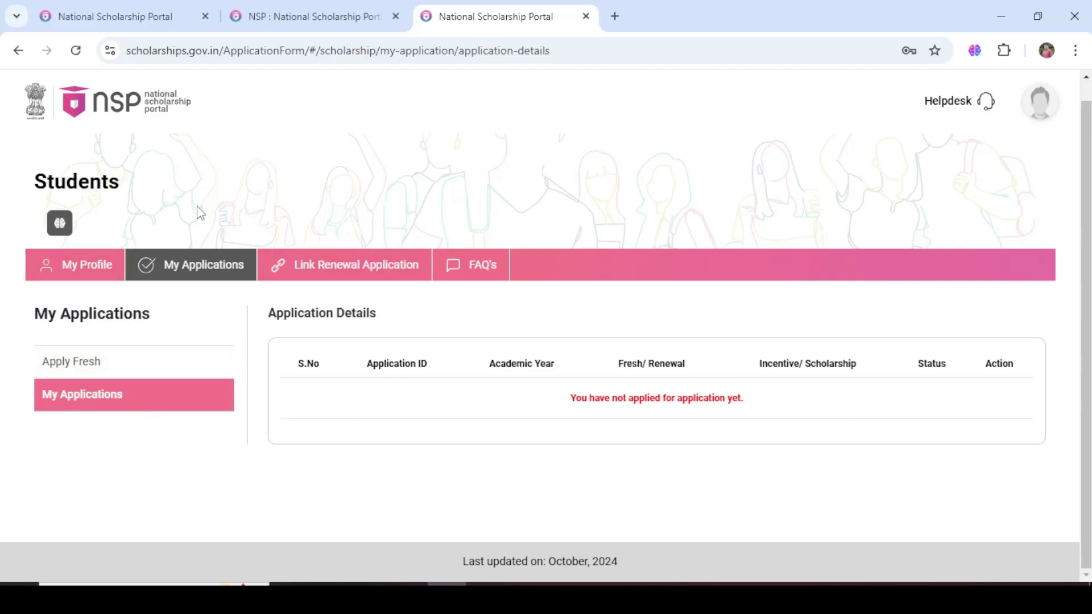
{"action": "left_click", "coordinate": [88, 372]}
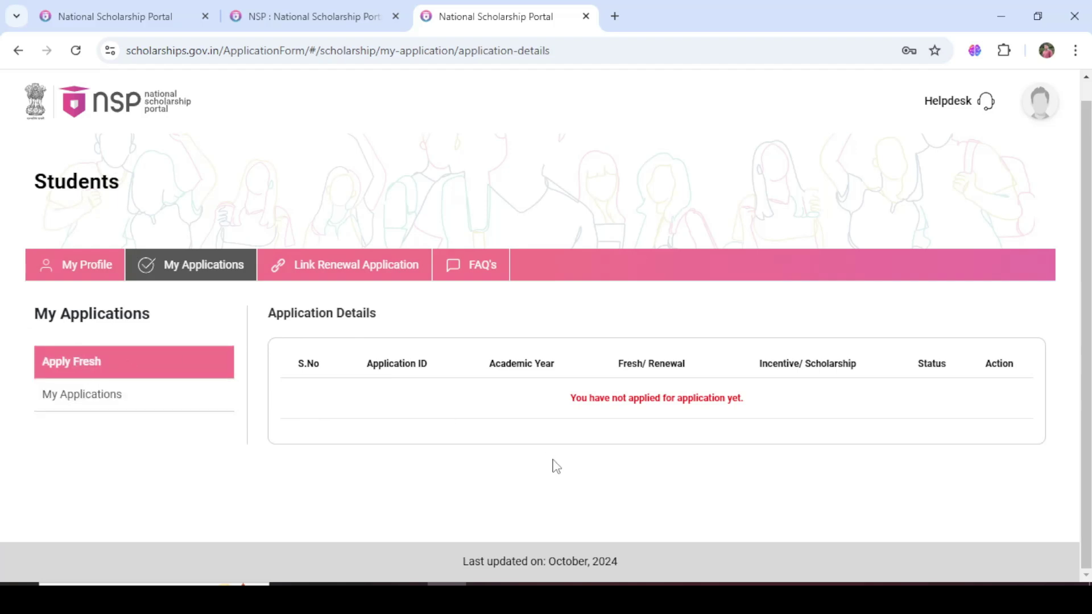
{"action": "scroll", "coordinate": [554, 459], "scroll_direction": "down", "scroll_amount": 10}
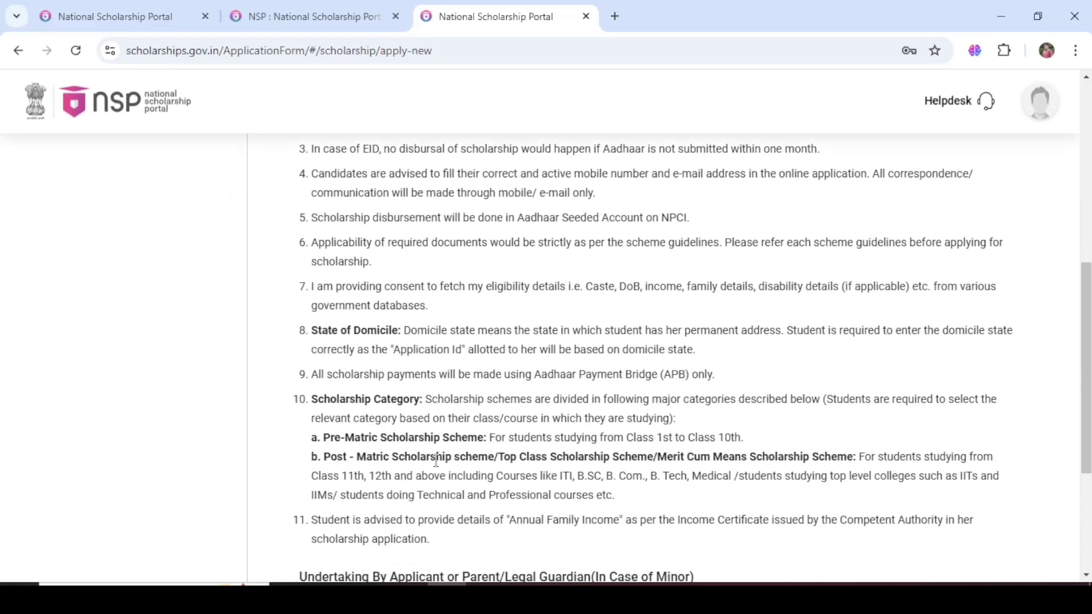
{"action": "scroll", "coordinate": [436, 470], "scroll_direction": "up", "scroll_amount": 5}
{"action": "scroll", "coordinate": [437, 469], "scroll_direction": "up", "scroll_amount": 5}
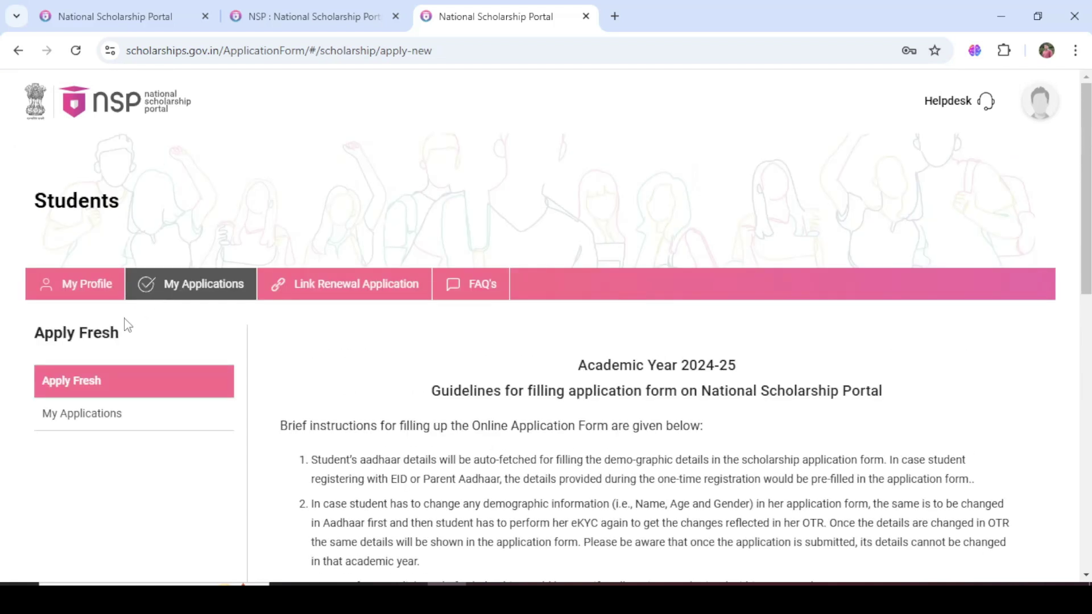
{"action": "left_click", "coordinate": [86, 419]}
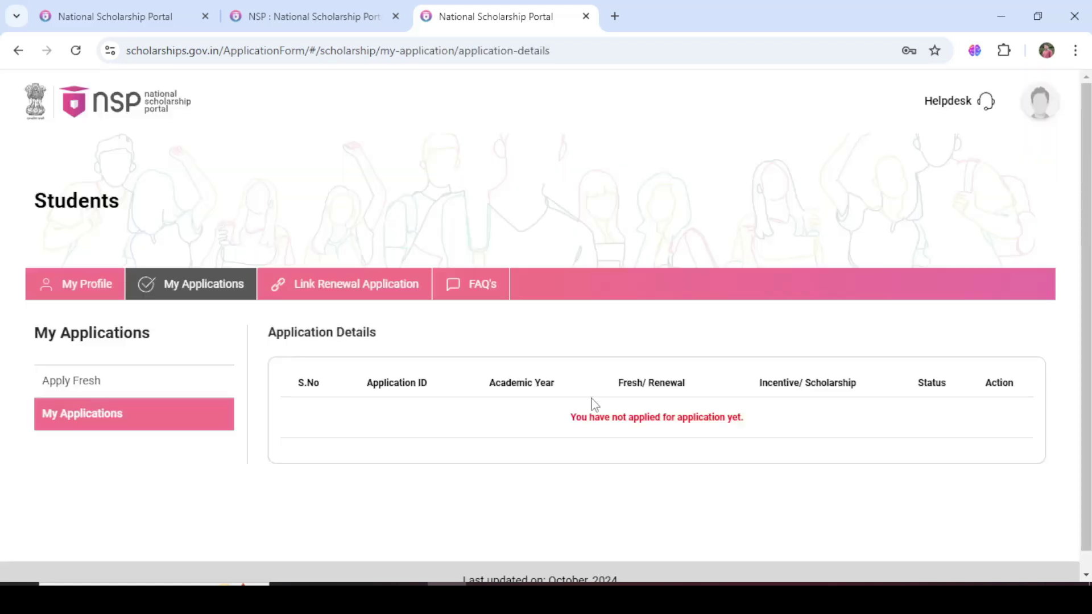
{"action": "scroll", "coordinate": [550, 429], "scroll_direction": "down", "scroll_amount": 1}
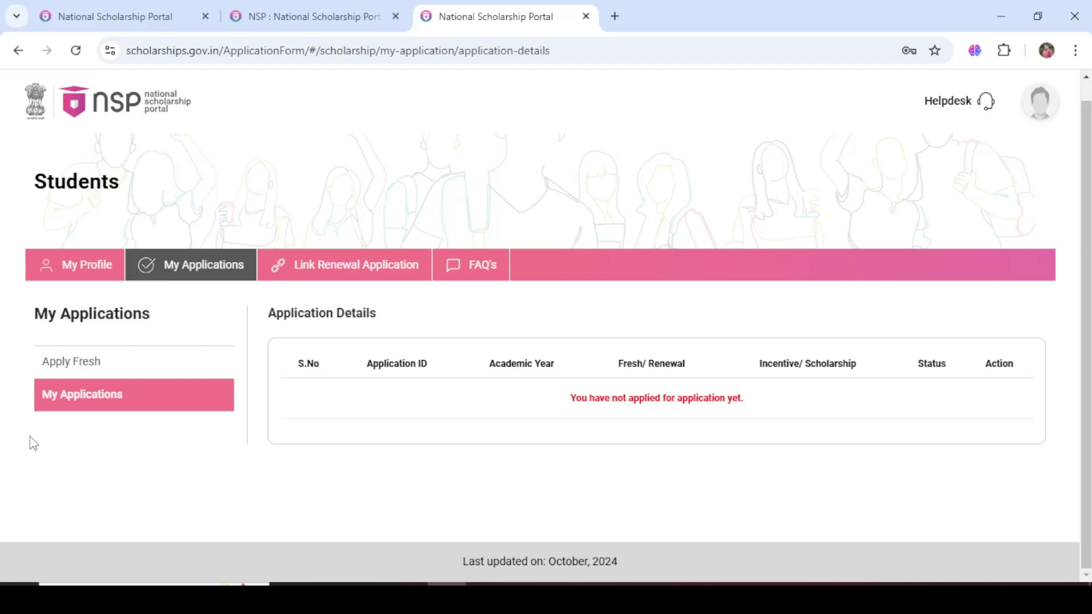
Step: Start a fresh application, tick both undertaking checkboxes and choose I Agree
{"action": "left_click", "coordinate": [90, 361]}
{"action": "scroll", "coordinate": [400, 390], "scroll_direction": "down", "scroll_amount": 10}
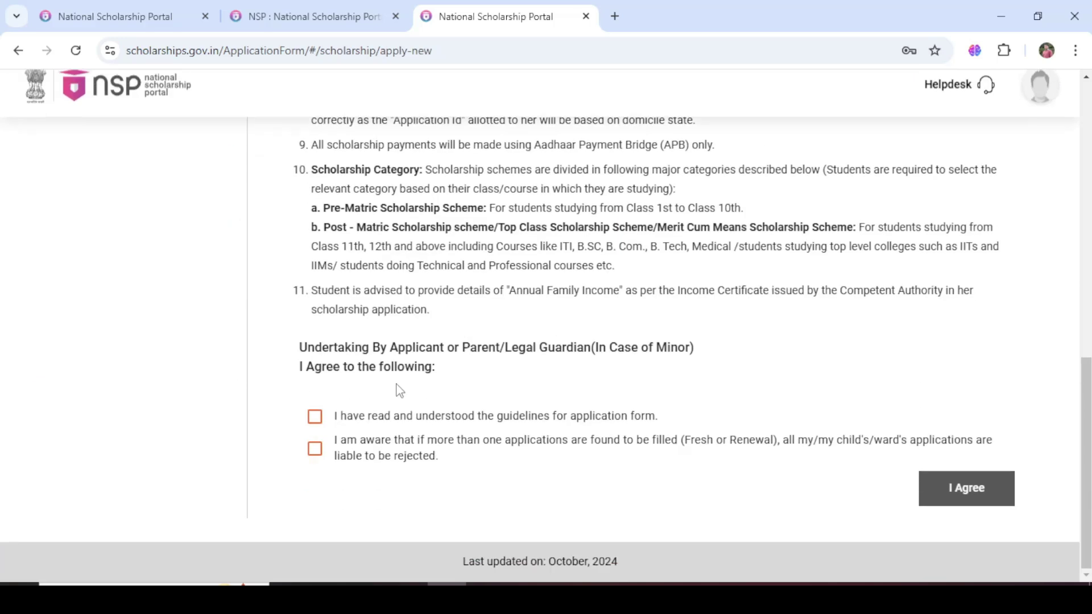
{"action": "left_click", "coordinate": [315, 416]}
{"action": "left_click", "coordinate": [314, 449]}
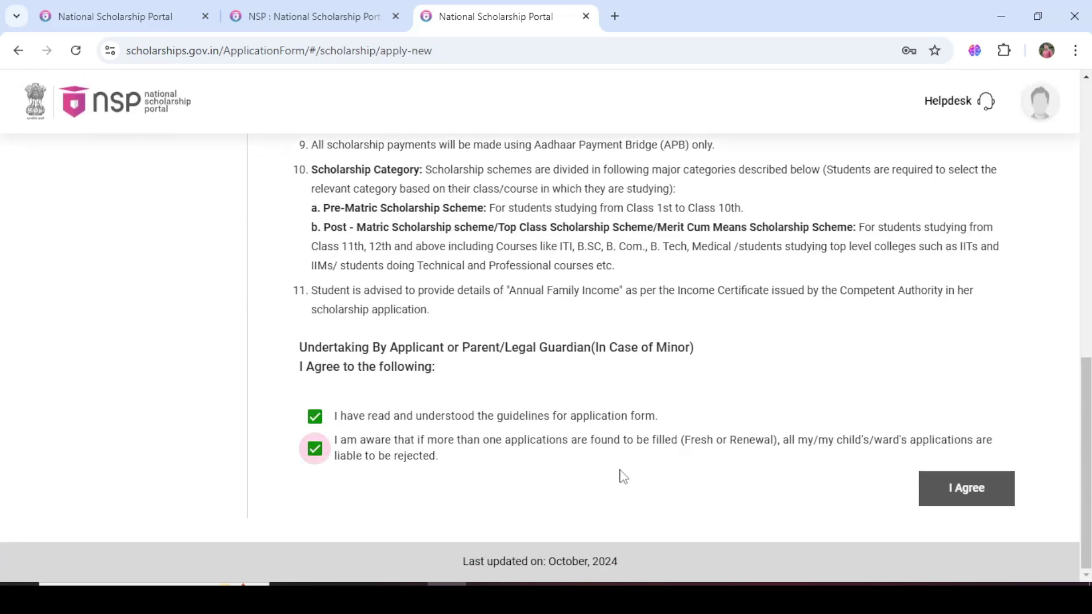
{"action": "left_click", "coordinate": [954, 491]}
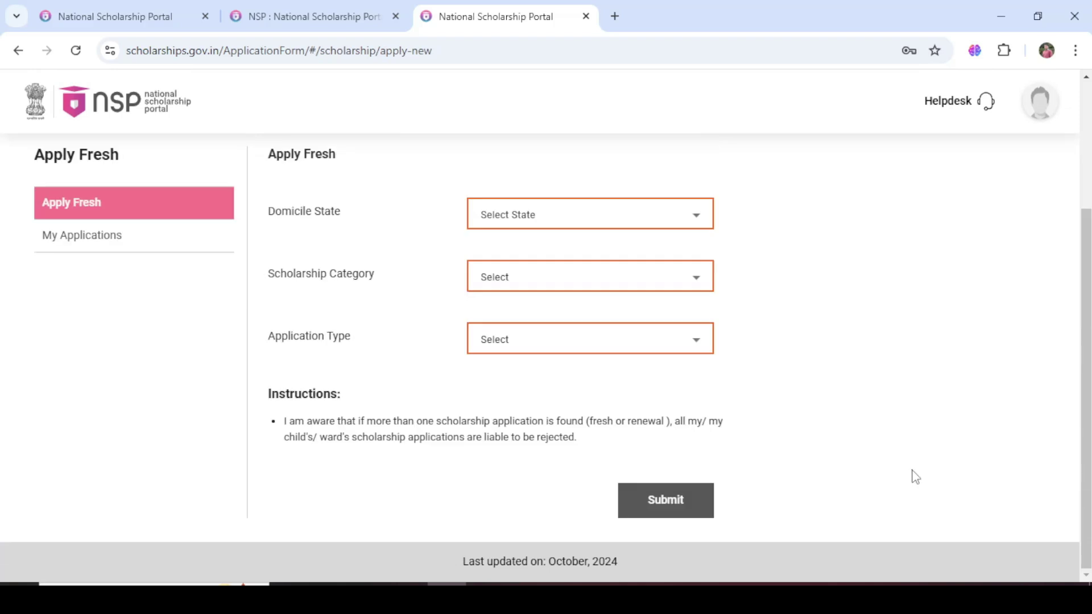
Step: Choose domicile ASSAM, category Post Matric/Top Class/MCM and type Scholarship, then submit and confirm
{"action": "left_click", "coordinate": [543, 286]}
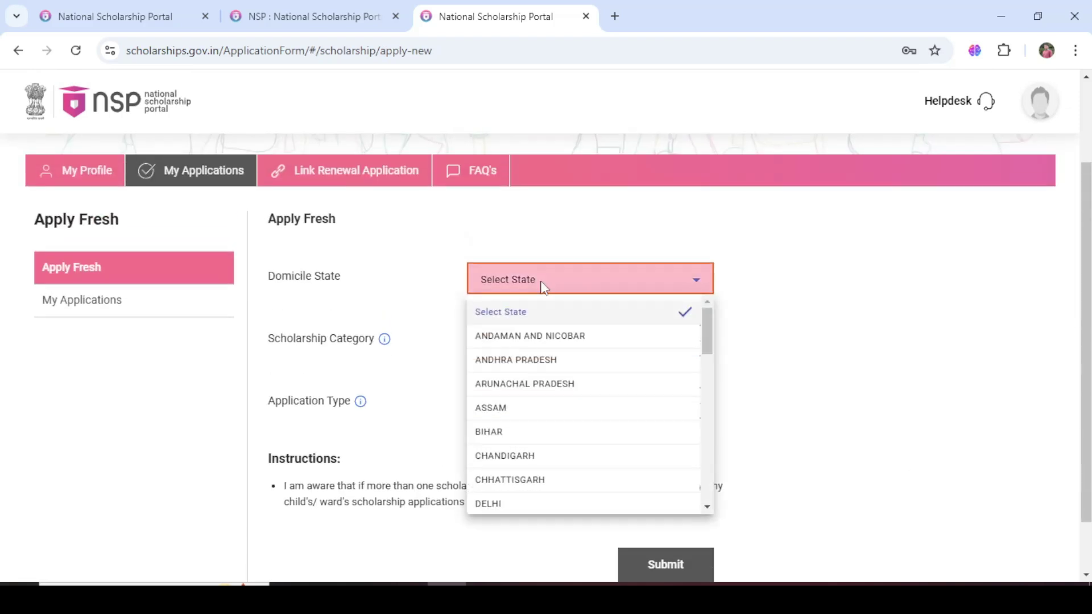
{"action": "key", "text": "Down"}
{"action": "key", "text": "Down"}
{"action": "key", "text": "Down"}
{"action": "key", "text": "Down"}
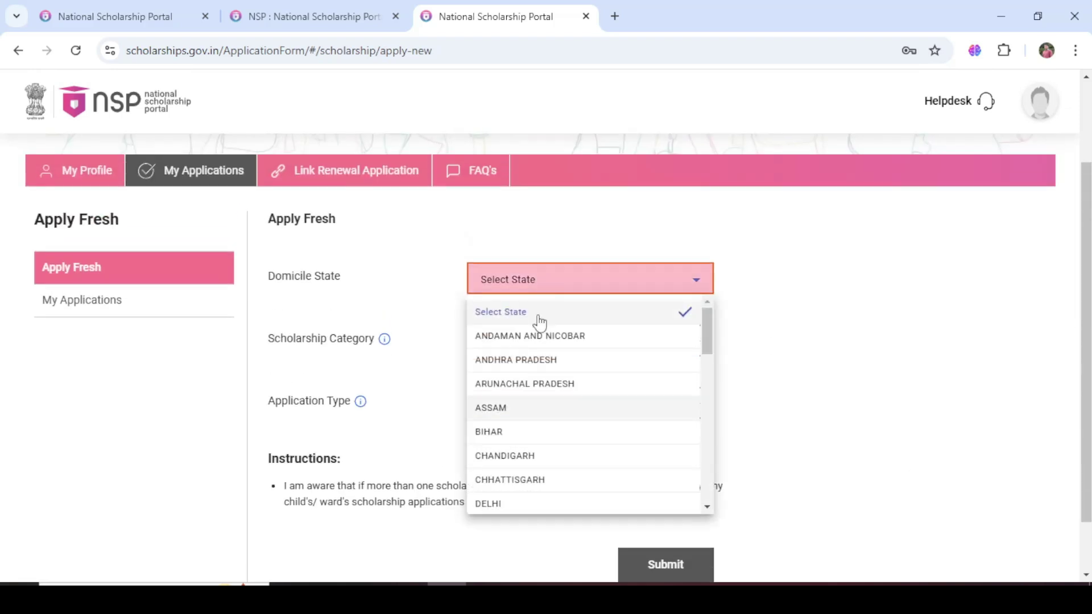
{"action": "left_click", "coordinate": [504, 408]}
{"action": "left_click", "coordinate": [562, 343]}
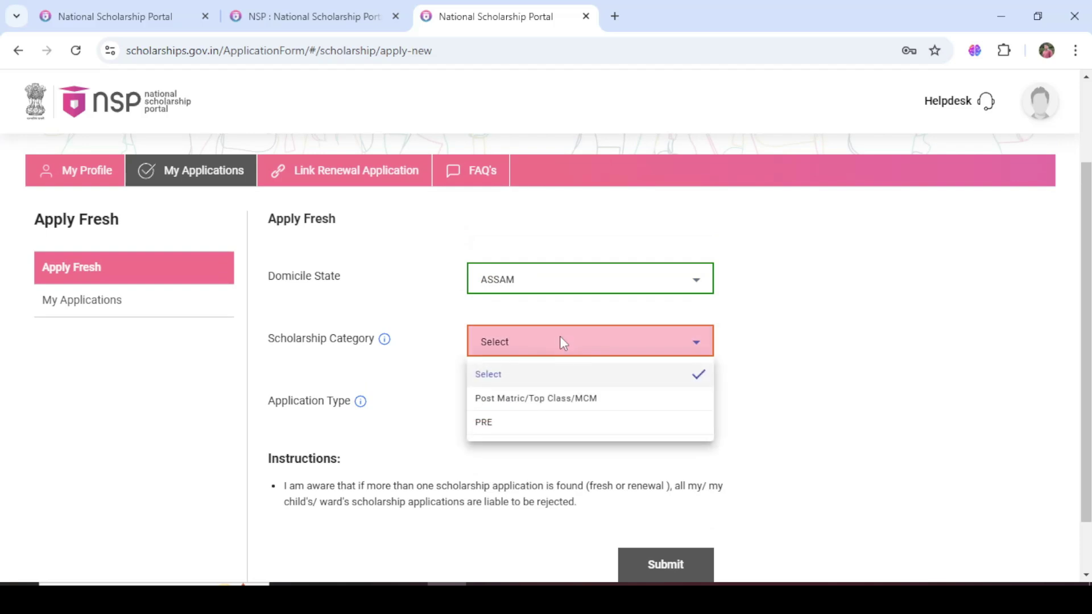
{"action": "left_click", "coordinate": [502, 403]}
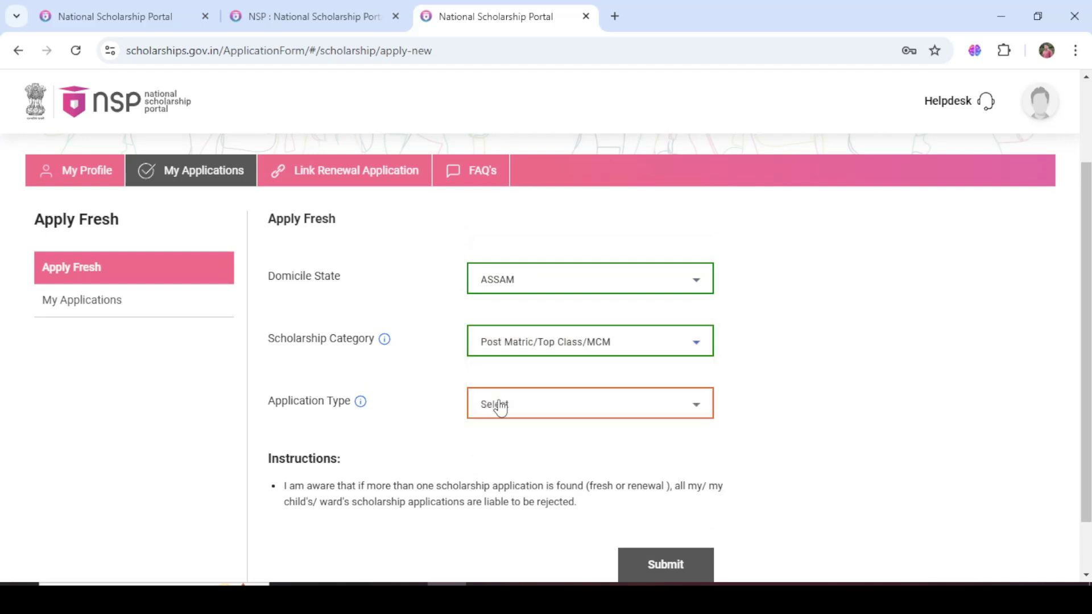
{"action": "left_click", "coordinate": [588, 415]}
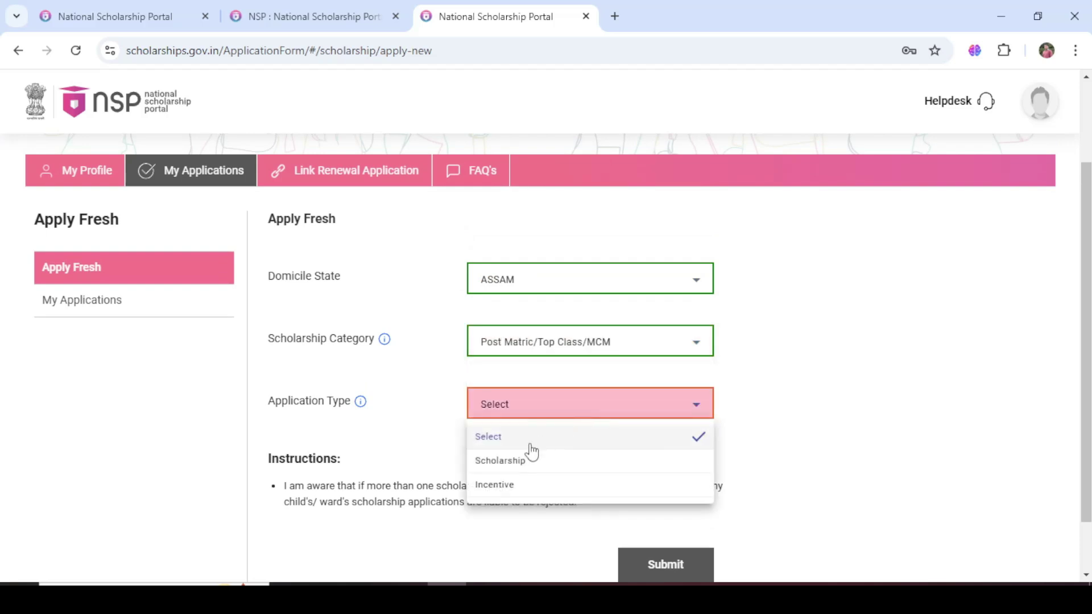
{"action": "left_click", "coordinate": [512, 461]}
{"action": "scroll", "coordinate": [512, 461], "scroll_direction": "down", "scroll_amount": 1}
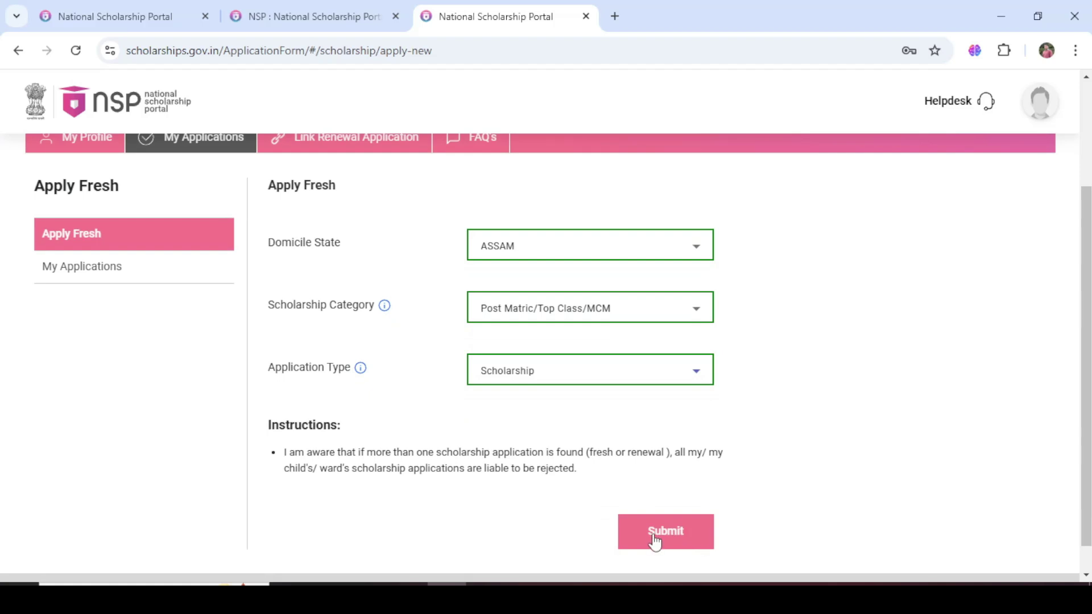
{"action": "left_click", "coordinate": [655, 535]}
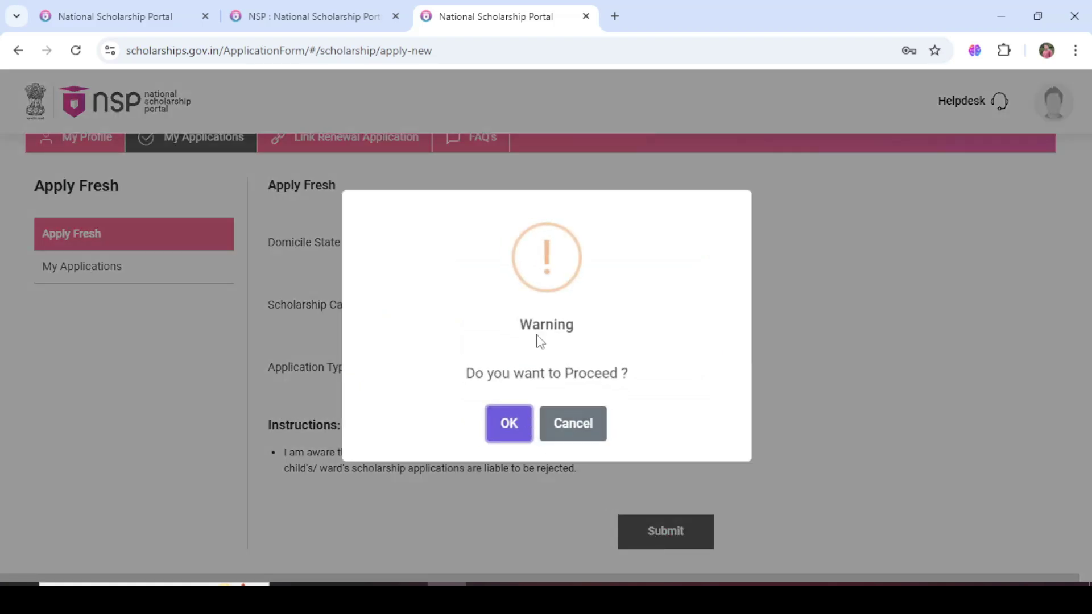
{"action": "left_click", "coordinate": [509, 438]}
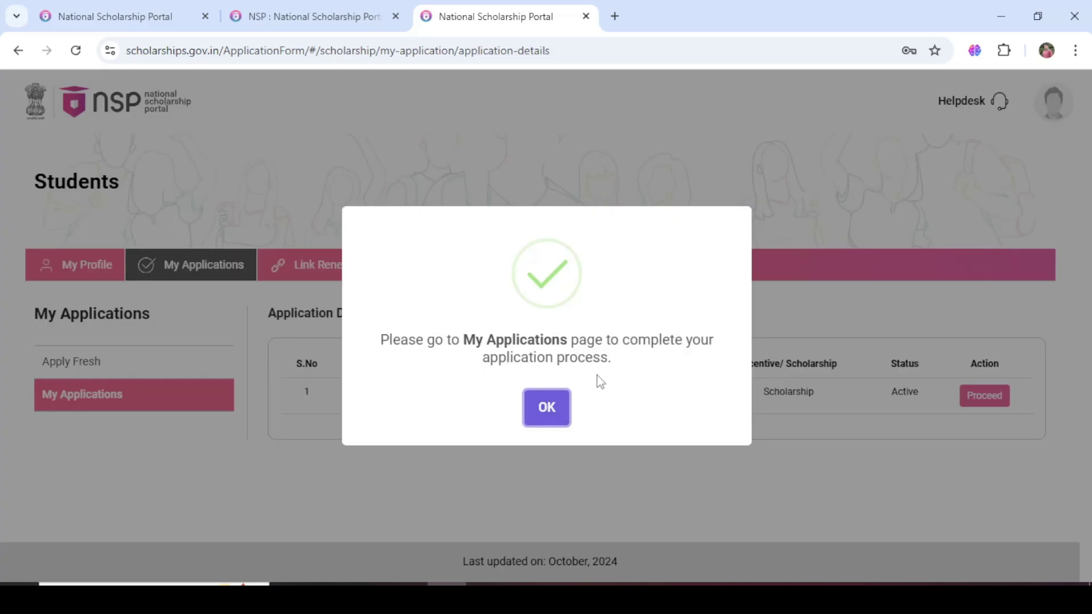
Step: Dismiss the success message, proceed with the new application and view its Status page
{"action": "left_click", "coordinate": [546, 418]}
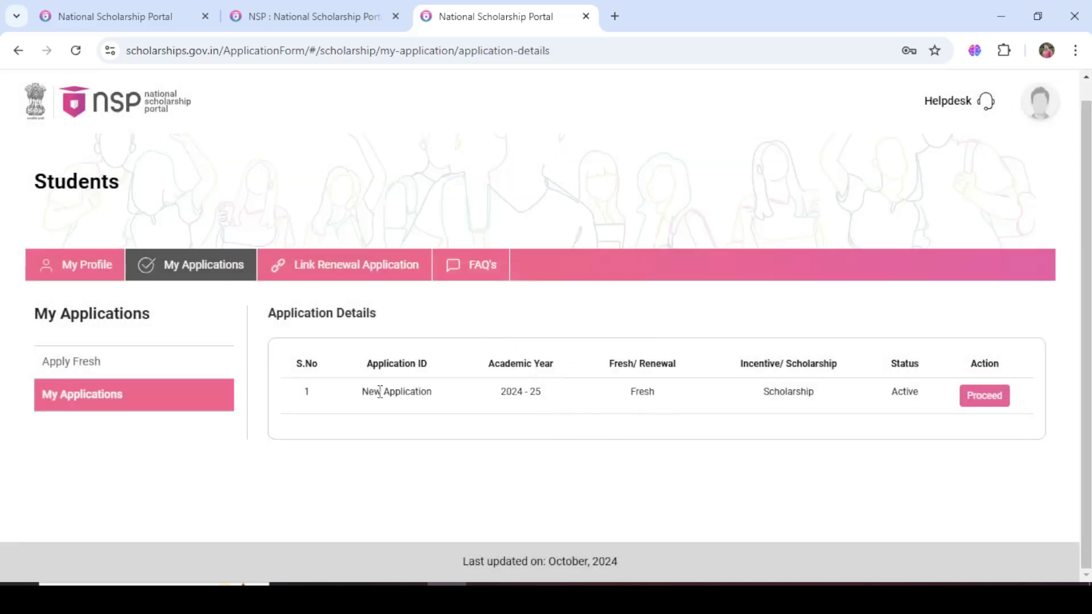
{"action": "left_click", "coordinate": [990, 402]}
{"action": "left_click", "coordinate": [987, 401]}
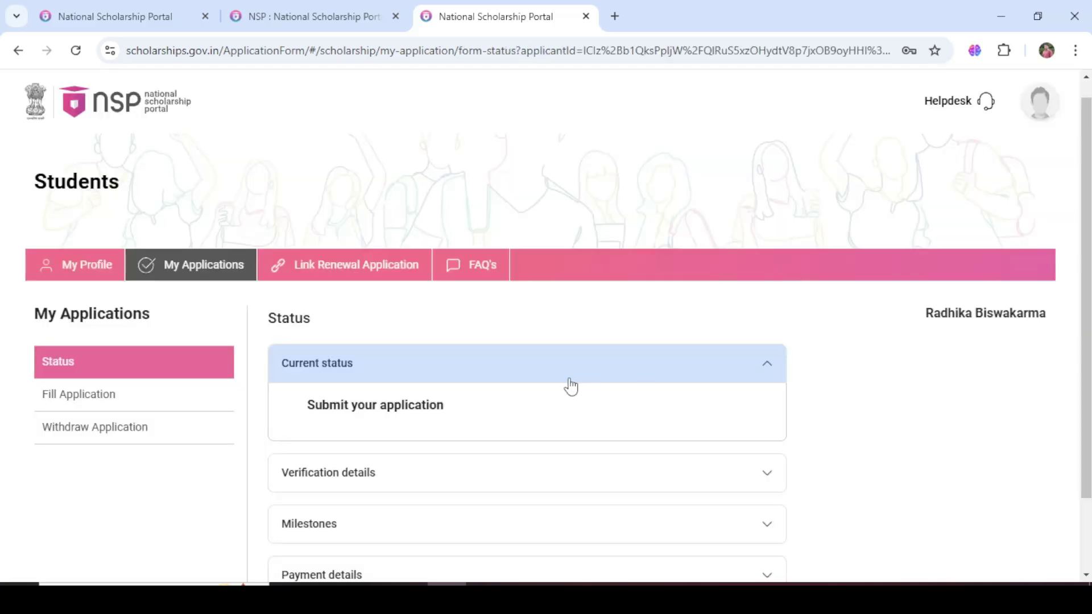
{"action": "scroll", "coordinate": [568, 385], "scroll_direction": "down", "scroll_amount": 2}
{"action": "left_click", "coordinate": [199, 309]}
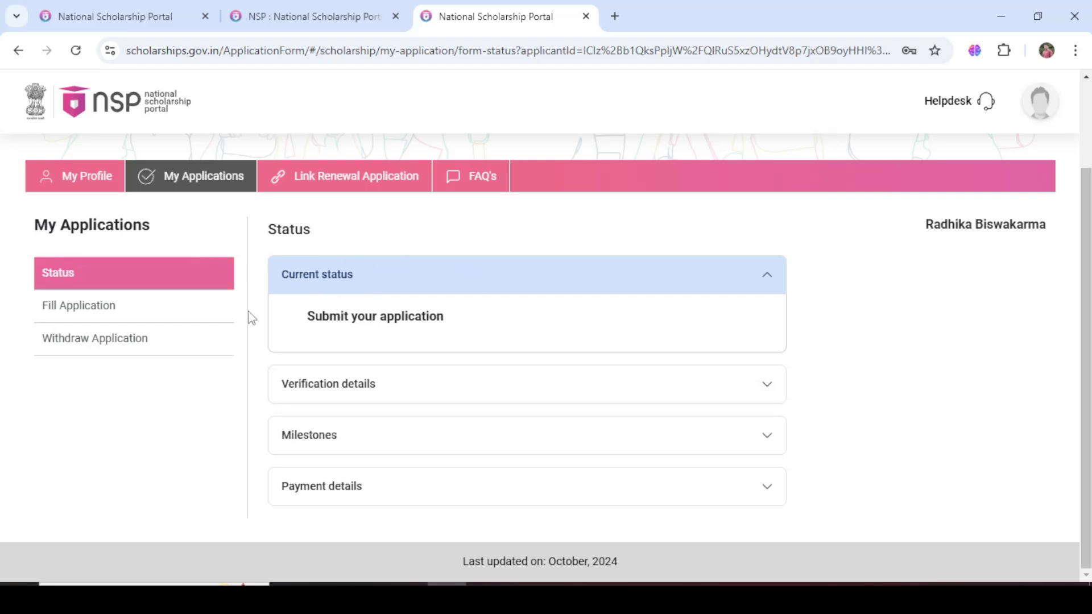
Step: Pick 'Wrong details filled' as withdrawal reason, then abandon withdrawal and open Fill Application instead
{"action": "left_click", "coordinate": [113, 347]}
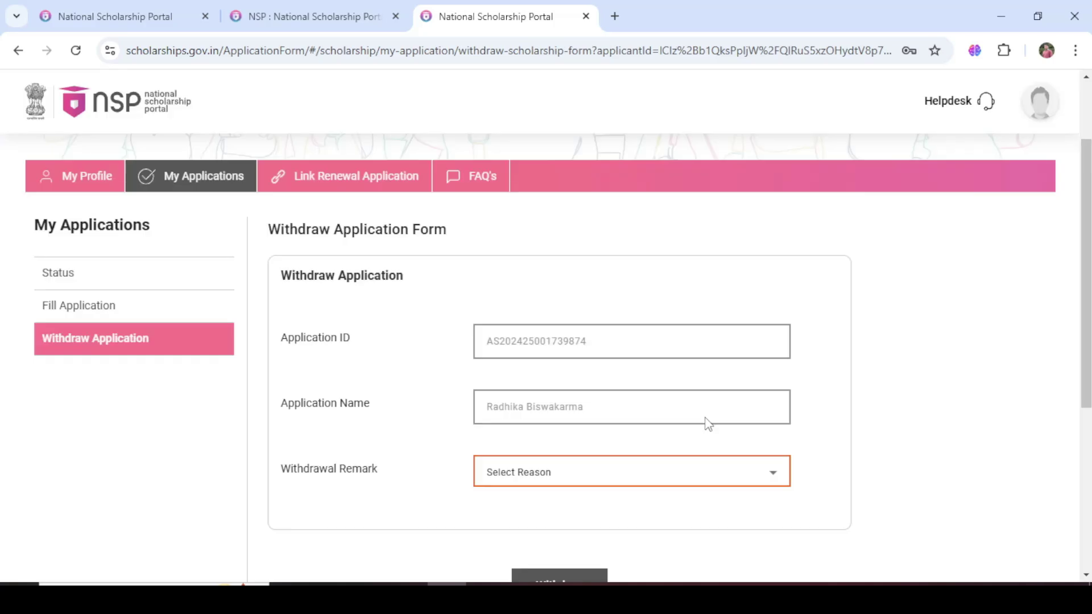
{"action": "scroll", "coordinate": [675, 417], "scroll_direction": "down", "scroll_amount": 1}
{"action": "left_click", "coordinate": [521, 416]}
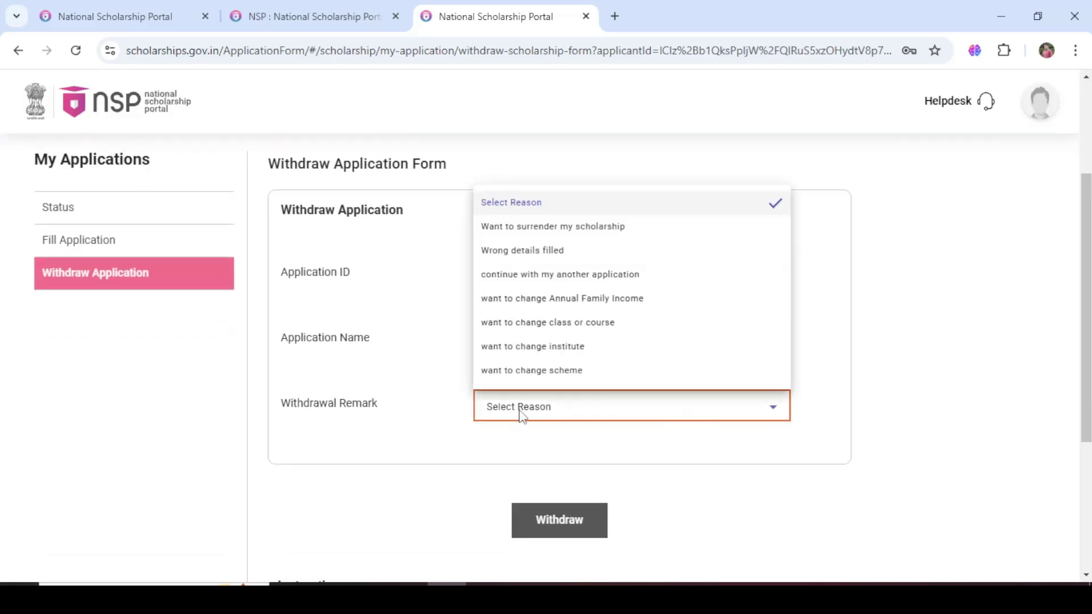
{"action": "left_click", "coordinate": [537, 254]}
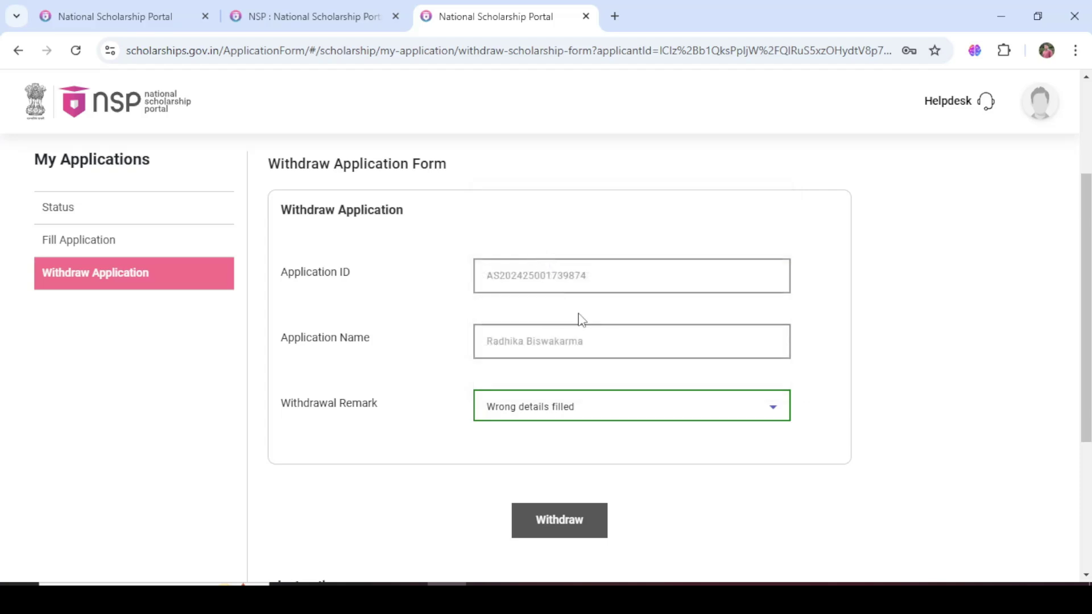
{"action": "scroll", "coordinate": [557, 462], "scroll_direction": "down", "scroll_amount": 1}
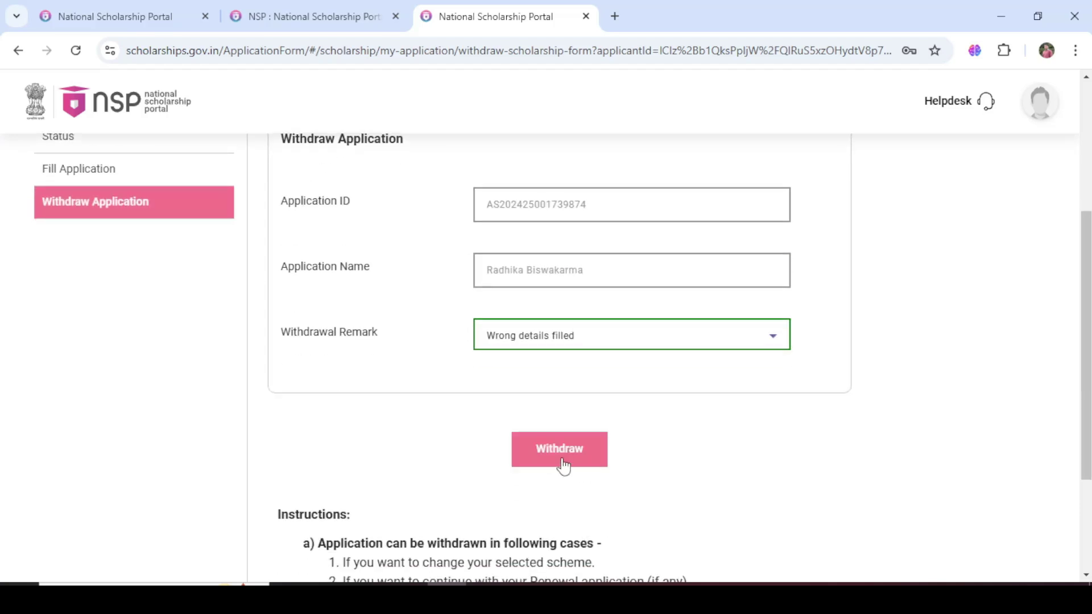
{"action": "scroll", "coordinate": [516, 408], "scroll_direction": "up", "scroll_amount": 3}
{"action": "left_click", "coordinate": [98, 418]}
{"action": "scroll", "coordinate": [504, 350], "scroll_direction": "down", "scroll_amount": 3}
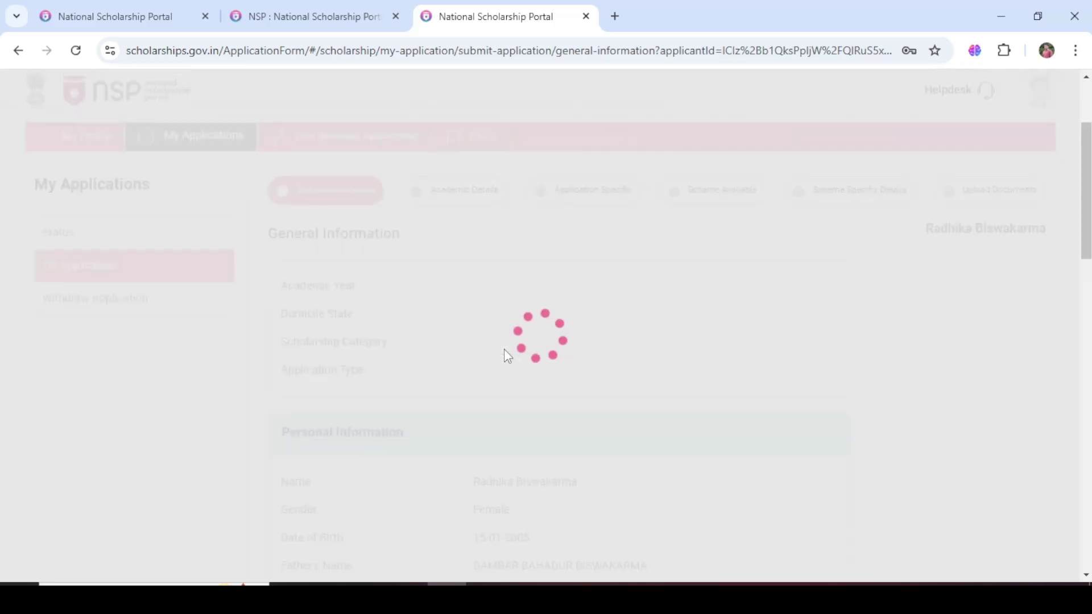
Step: Set community to OBC and religion to Hindu, enter 130000 as income, and answer No to disability
{"action": "scroll", "coordinate": [504, 349], "scroll_direction": "down", "scroll_amount": 1}
{"action": "scroll", "coordinate": [503, 356], "scroll_direction": "up", "scroll_amount": 3}
{"action": "scroll", "coordinate": [505, 356], "scroll_direction": "down", "scroll_amount": 3}
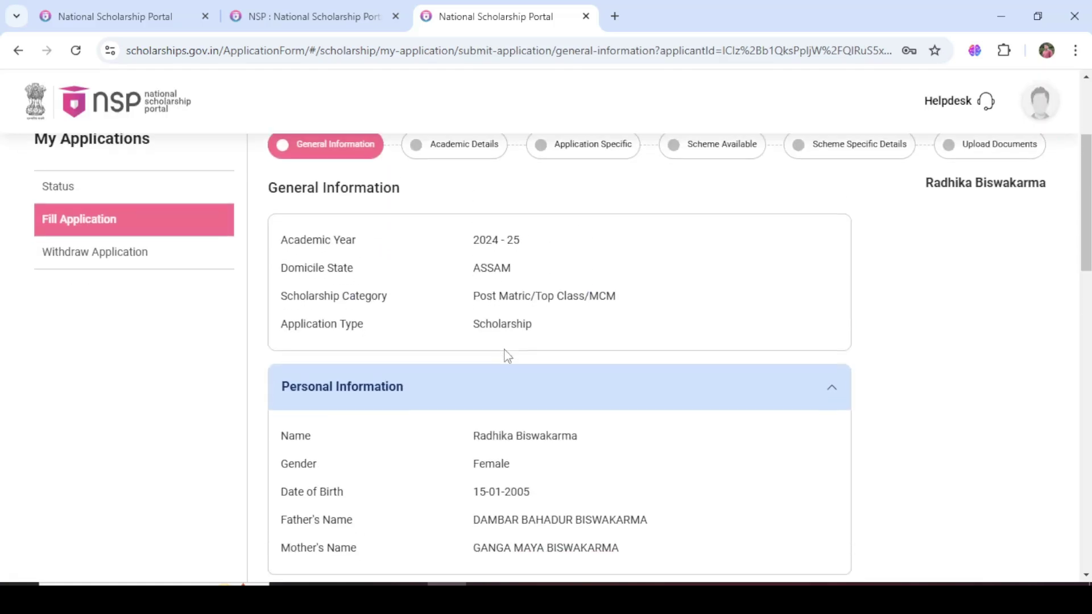
{"action": "scroll", "coordinate": [505, 356], "scroll_direction": "down", "scroll_amount": 5}
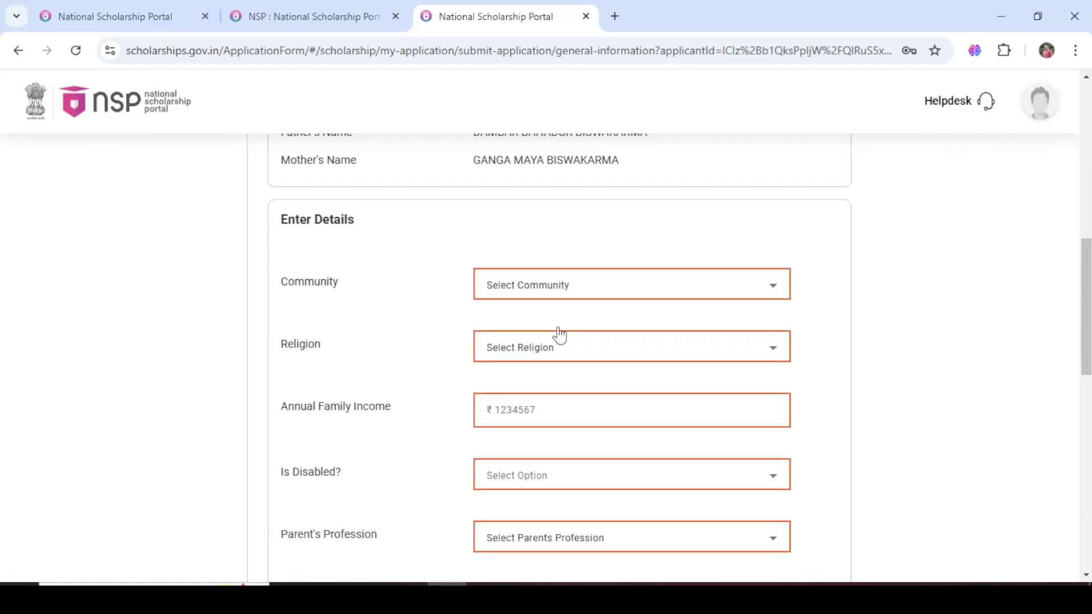
{"action": "left_click", "coordinate": [637, 287]}
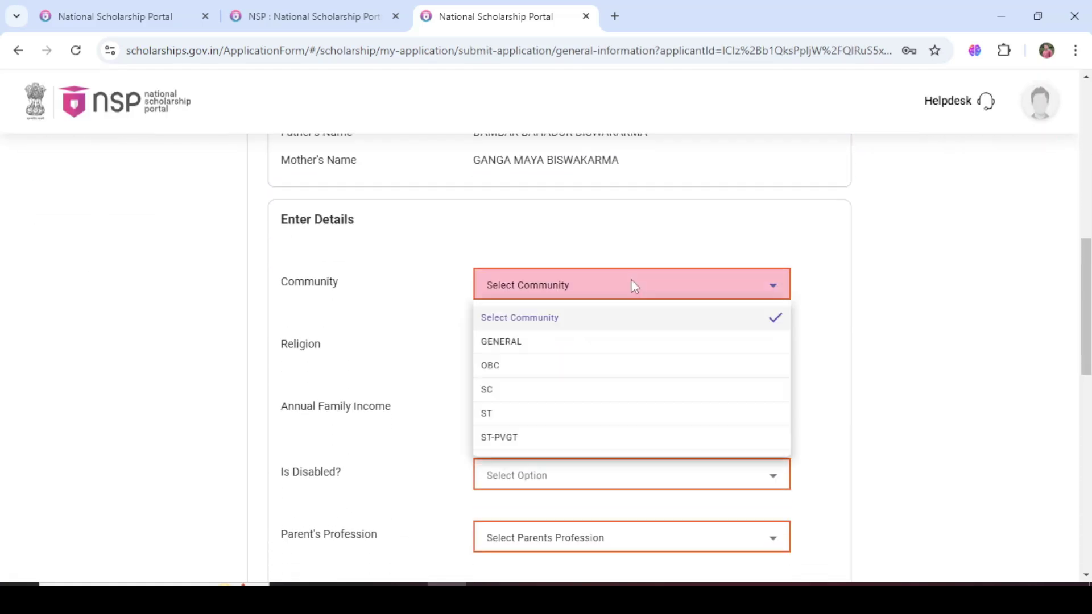
{"action": "left_click", "coordinate": [490, 369]}
{"action": "scroll", "coordinate": [496, 361], "scroll_direction": "down", "scroll_amount": 1}
{"action": "left_click", "coordinate": [590, 312]}
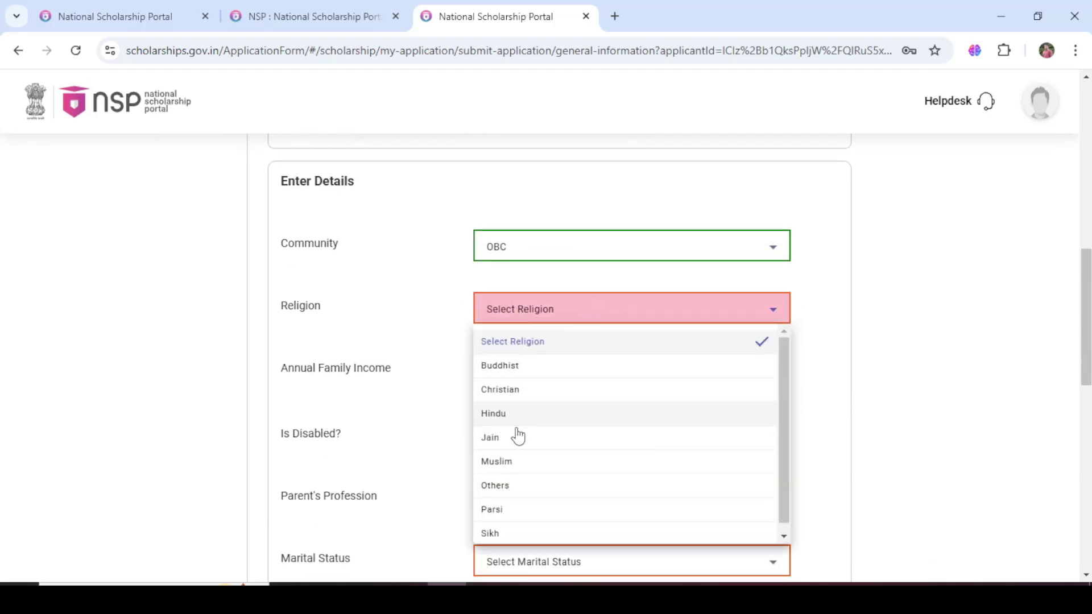
{"action": "left_click", "coordinate": [495, 417]}
{"action": "scroll", "coordinate": [495, 419], "scroll_direction": "down", "scroll_amount": 1}
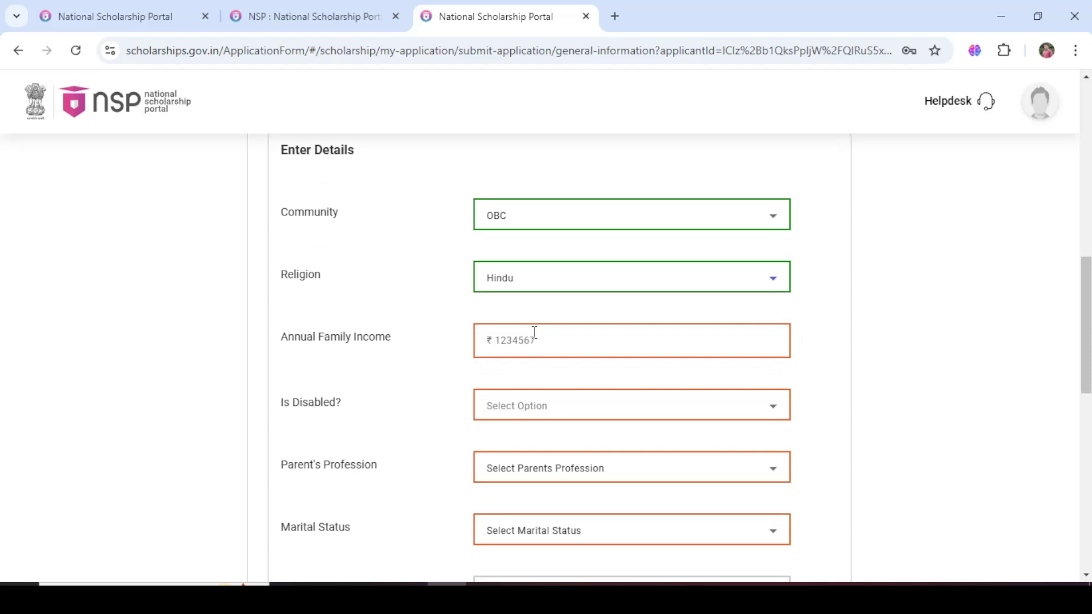
{"action": "type", "text": "130000"}
{"action": "key", "text": "Tab"}
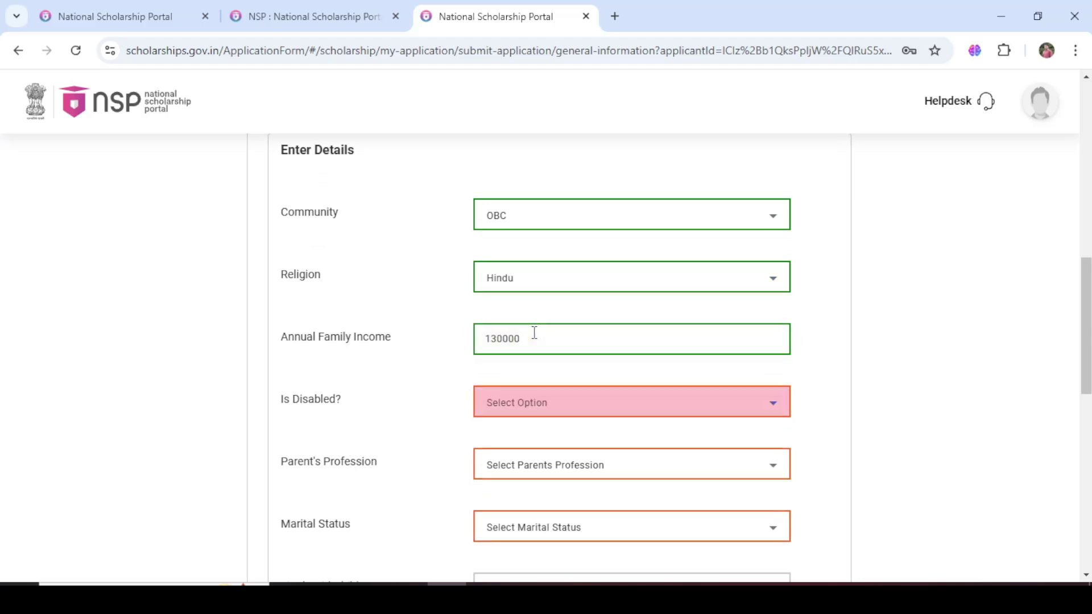
{"action": "left_click", "coordinate": [518, 403]}
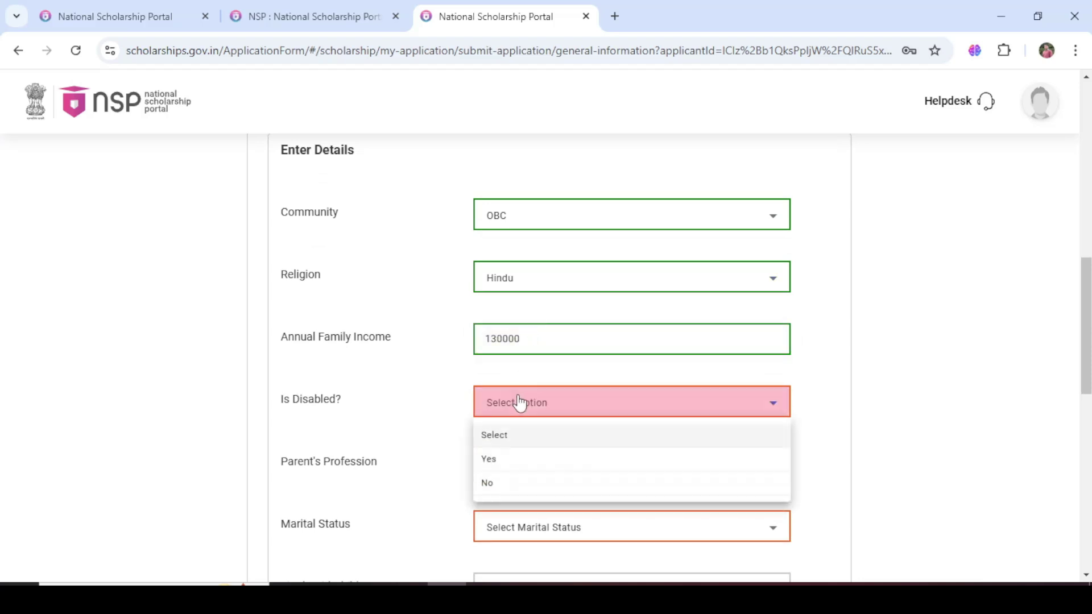
{"action": "left_click", "coordinate": [505, 493]}
Step: Set parent's profession to Others, marital status to Un Married and Single Girl Child to No
{"action": "scroll", "coordinate": [505, 495], "scroll_direction": "down", "scroll_amount": 1}
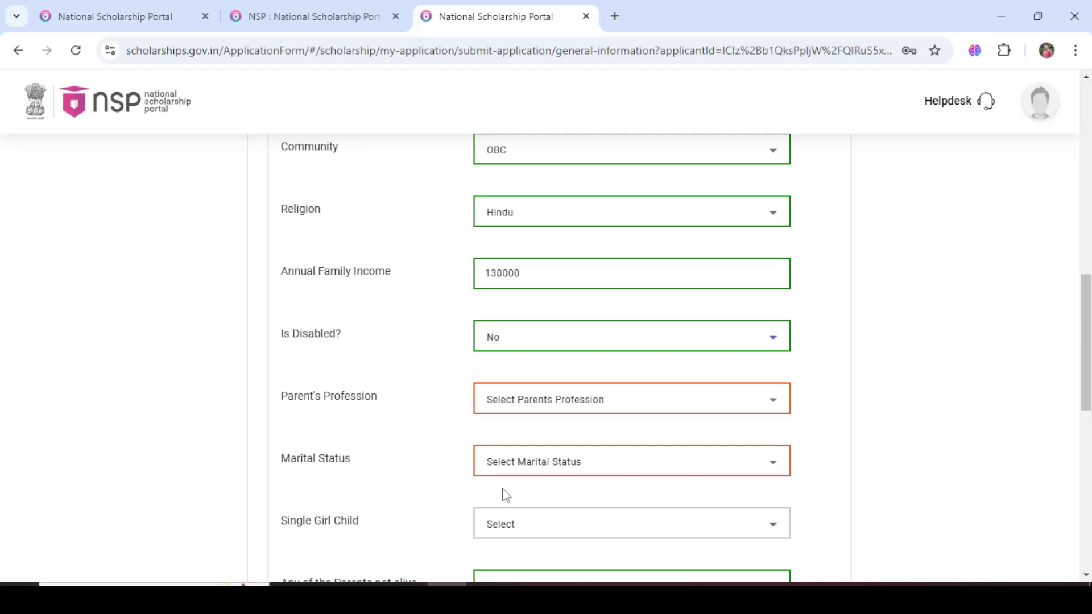
{"action": "scroll", "coordinate": [560, 387], "scroll_direction": "down", "scroll_amount": 1}
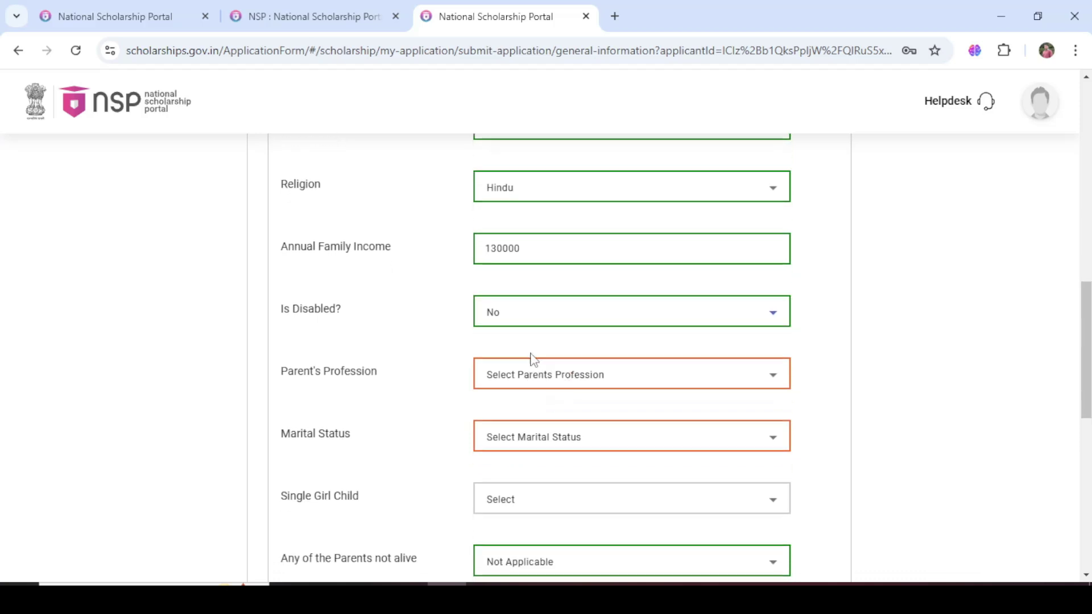
{"action": "scroll", "coordinate": [523, 364], "scroll_direction": "down", "scroll_amount": 1}
{"action": "left_click", "coordinate": [533, 363]}
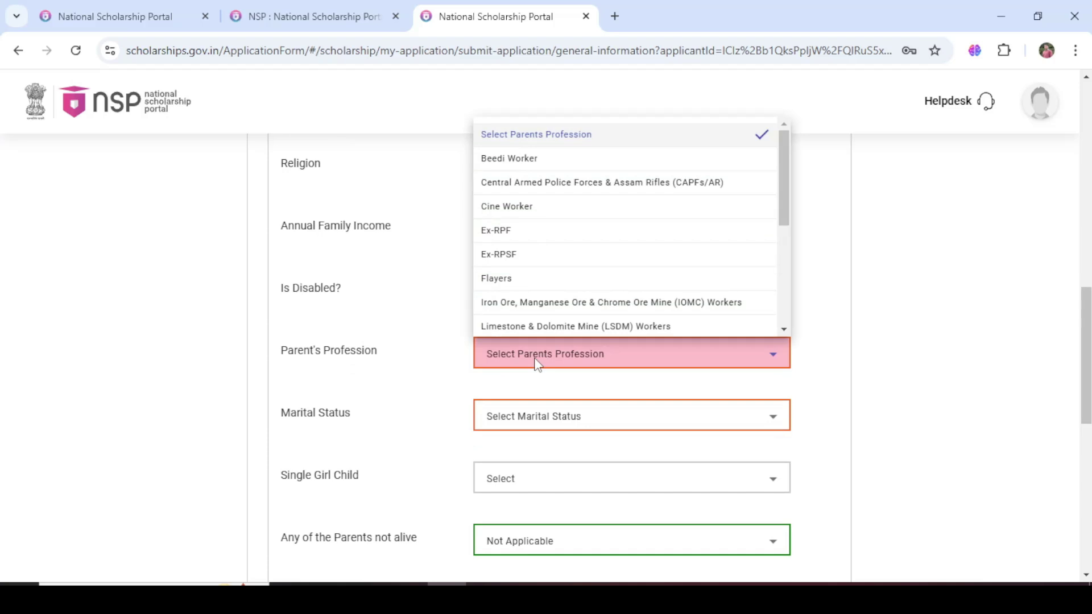
{"action": "key", "text": "o"}
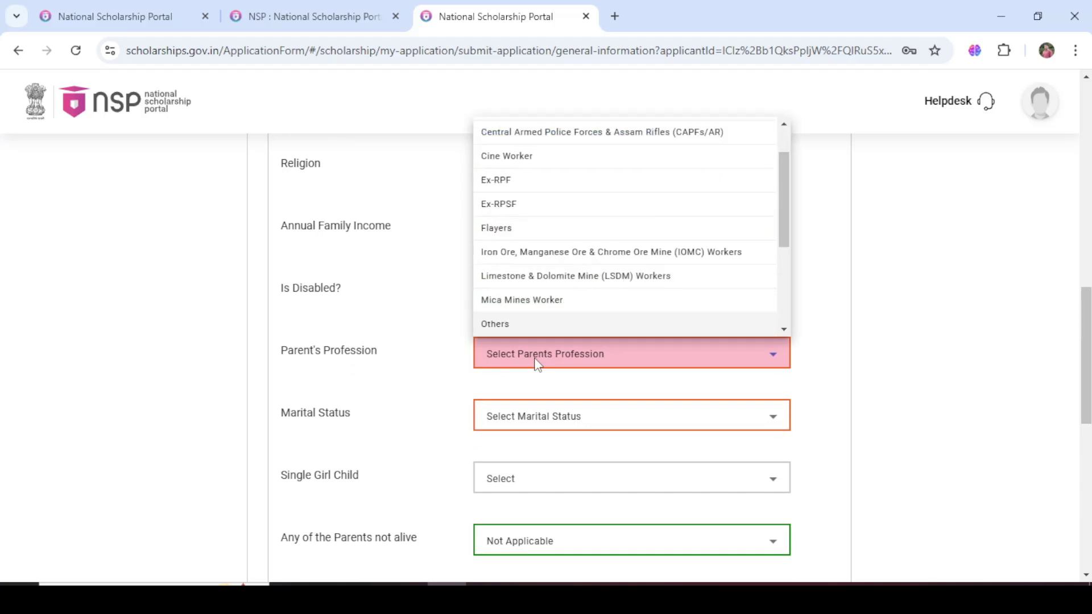
{"action": "left_click", "coordinate": [507, 324]}
{"action": "scroll", "coordinate": [501, 327], "scroll_direction": "down", "scroll_amount": 1}
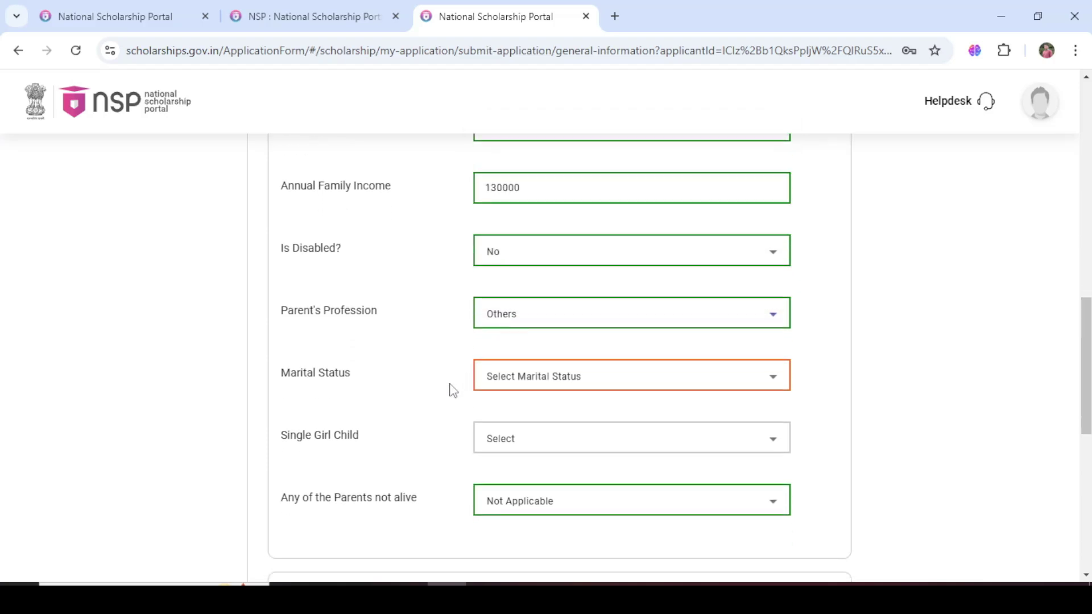
{"action": "left_click", "coordinate": [554, 385]}
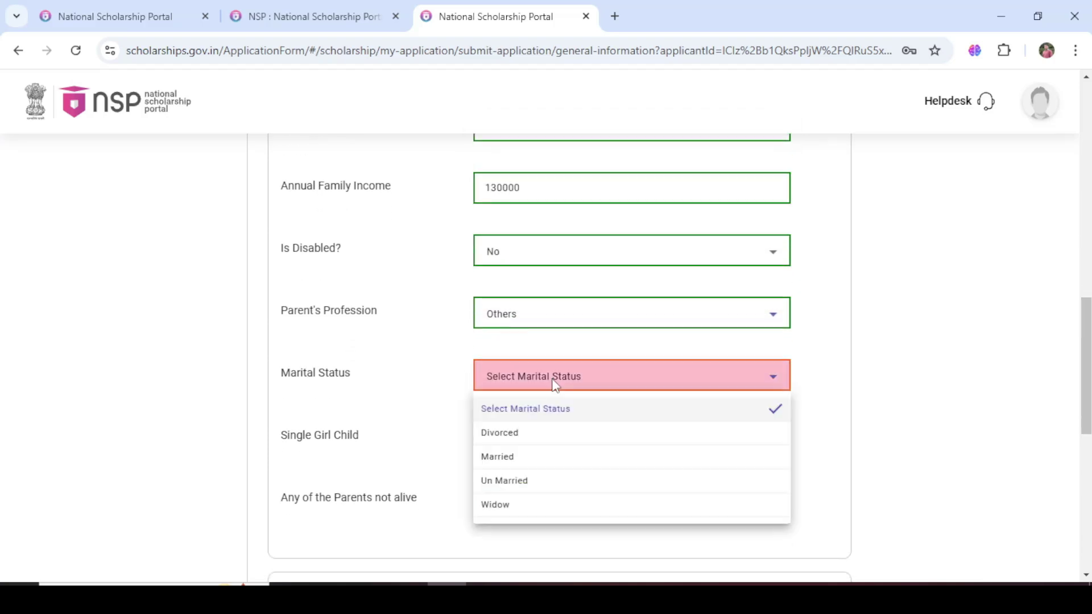
{"action": "left_click", "coordinate": [505, 489]}
{"action": "scroll", "coordinate": [676, 428], "scroll_direction": "down", "scroll_amount": 1}
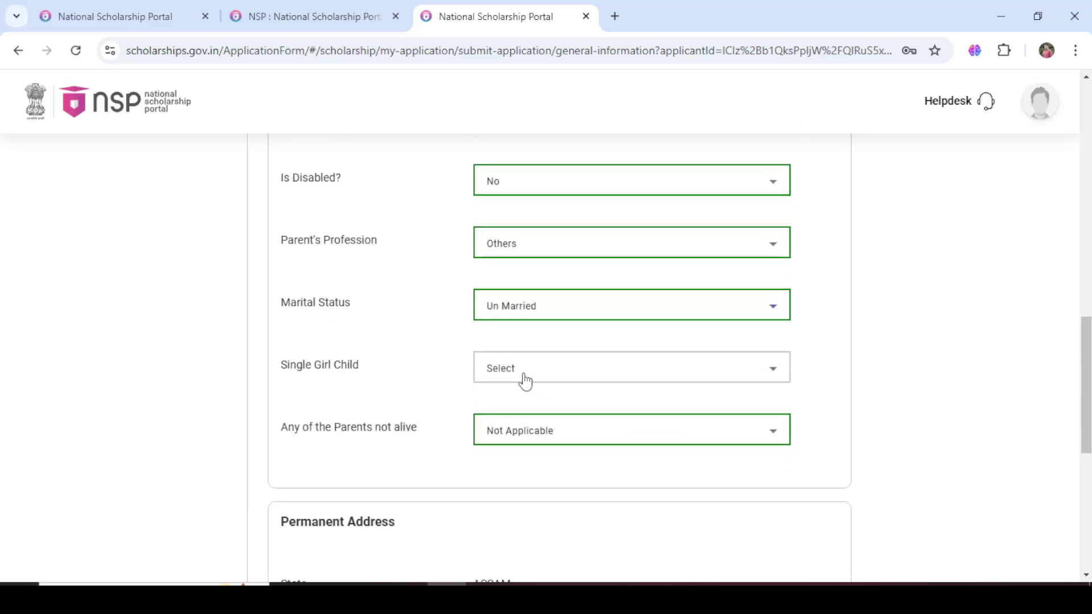
{"action": "scroll", "coordinate": [520, 376], "scroll_direction": "down", "scroll_amount": 1}
{"action": "left_click", "coordinate": [505, 334]}
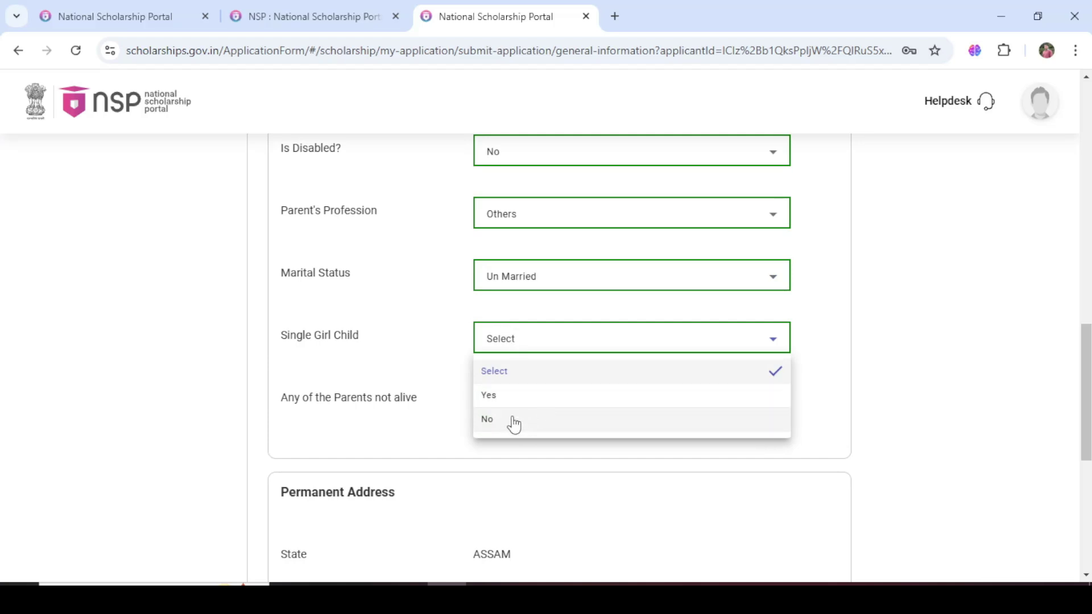
{"action": "left_click", "coordinate": [492, 423]}
{"action": "scroll", "coordinate": [597, 385], "scroll_direction": "down", "scroll_amount": 2}
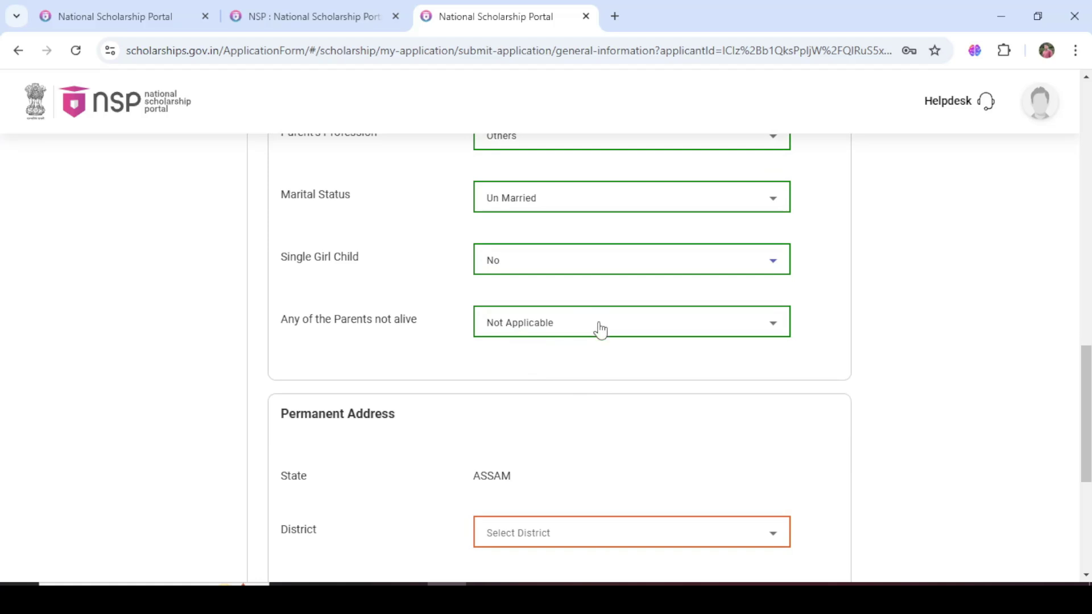
Step: Set the permanent address district to DHEMAJI and the locality to Rural
{"action": "scroll", "coordinate": [593, 331], "scroll_direction": "down", "scroll_amount": 3}
{"action": "scroll", "coordinate": [597, 333], "scroll_direction": "down", "scroll_amount": 1}
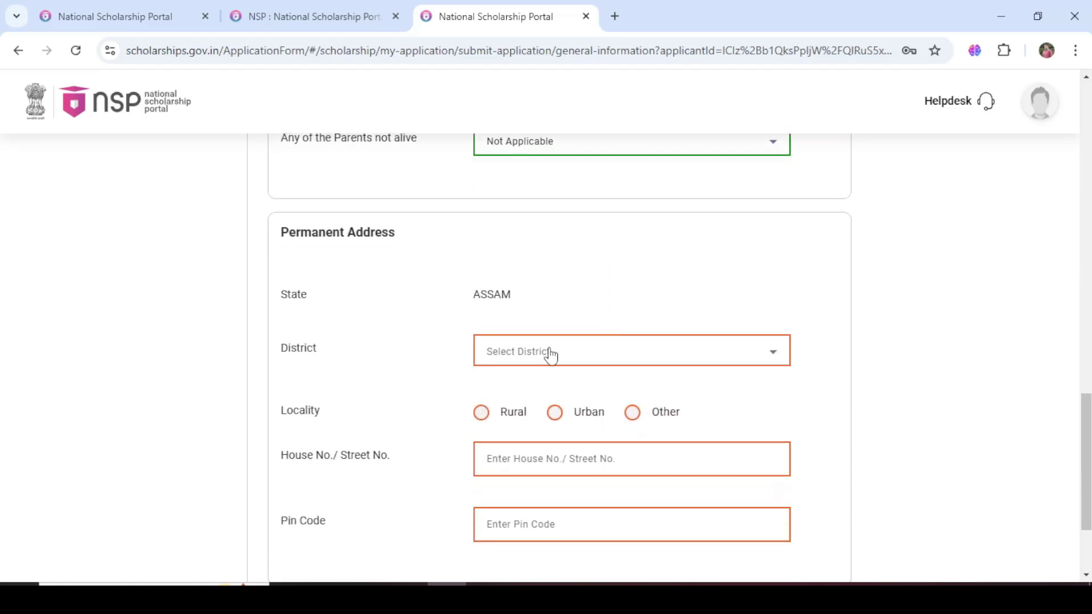
{"action": "left_click", "coordinate": [532, 356]}
{"action": "key", "text": "d"}
{"action": "key", "text": "h"}
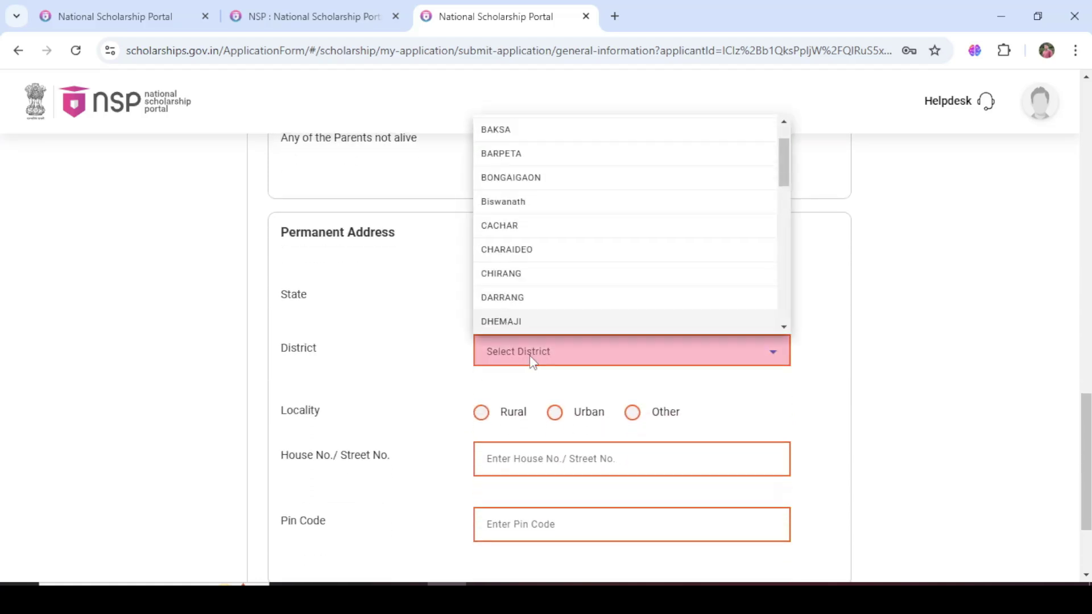
{"action": "key", "text": "Return"}
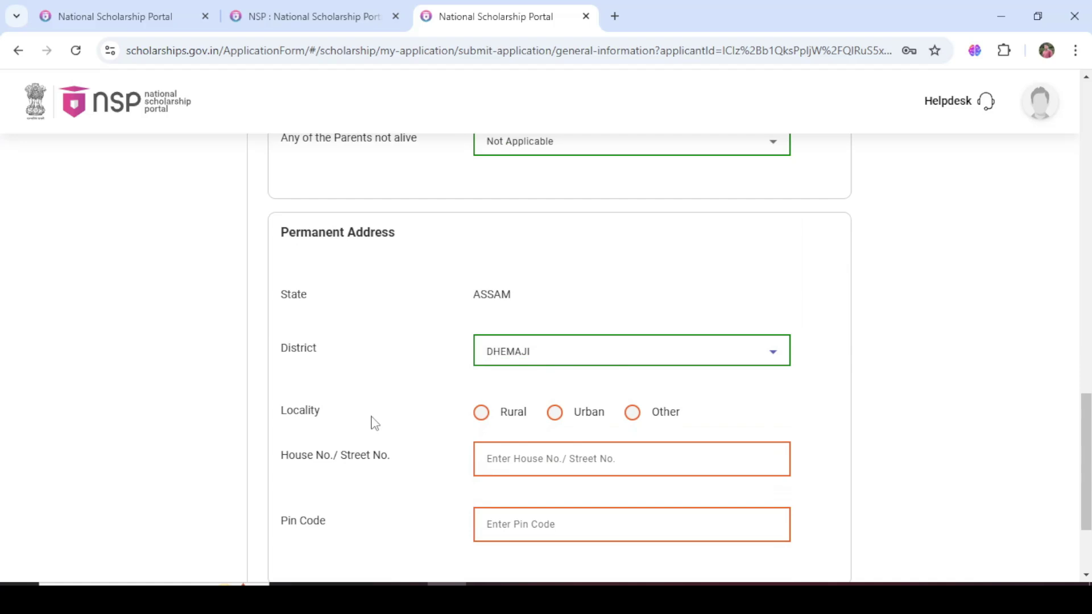
{"action": "scroll", "coordinate": [375, 424], "scroll_direction": "down", "scroll_amount": 1}
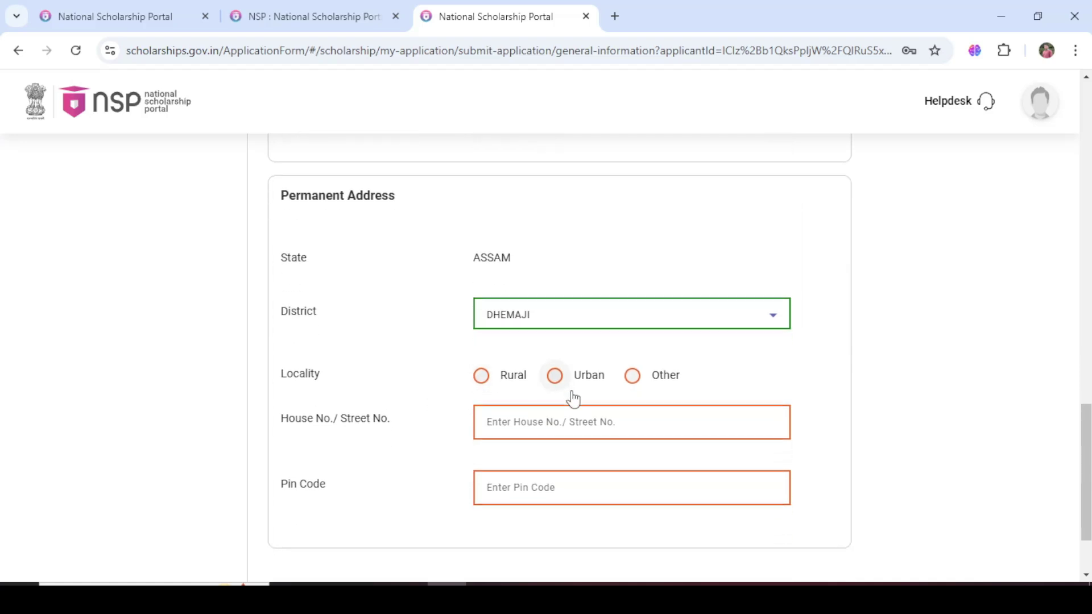
{"action": "left_click", "coordinate": [480, 352]}
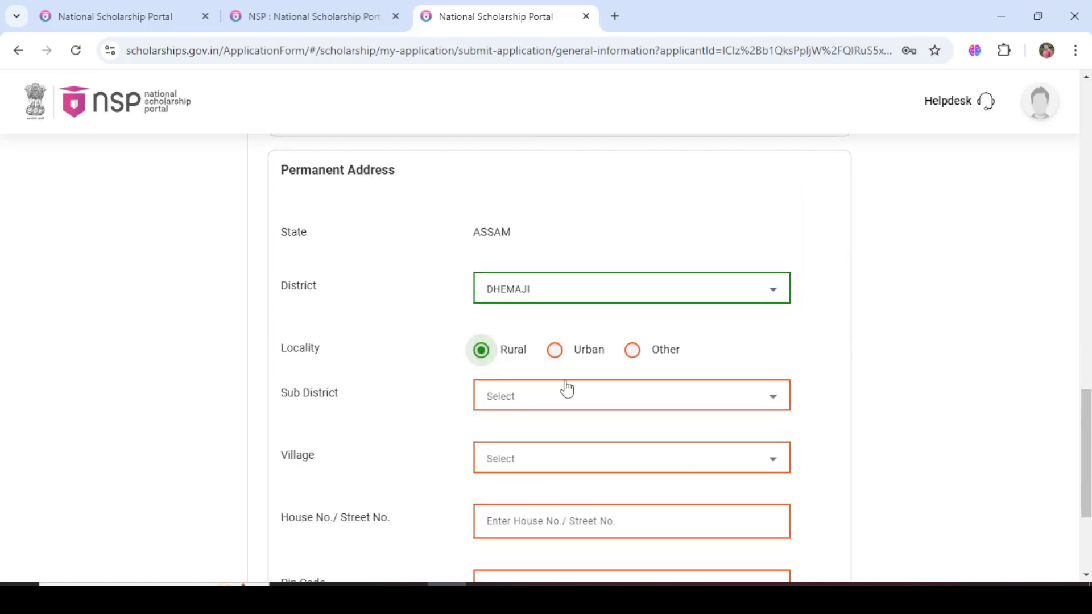
Step: Choose sub-district Jonai and the home village, then fill in the house/street number
{"action": "scroll", "coordinate": [567, 390], "scroll_direction": "down", "scroll_amount": 1}
{"action": "left_click", "coordinate": [527, 368]}
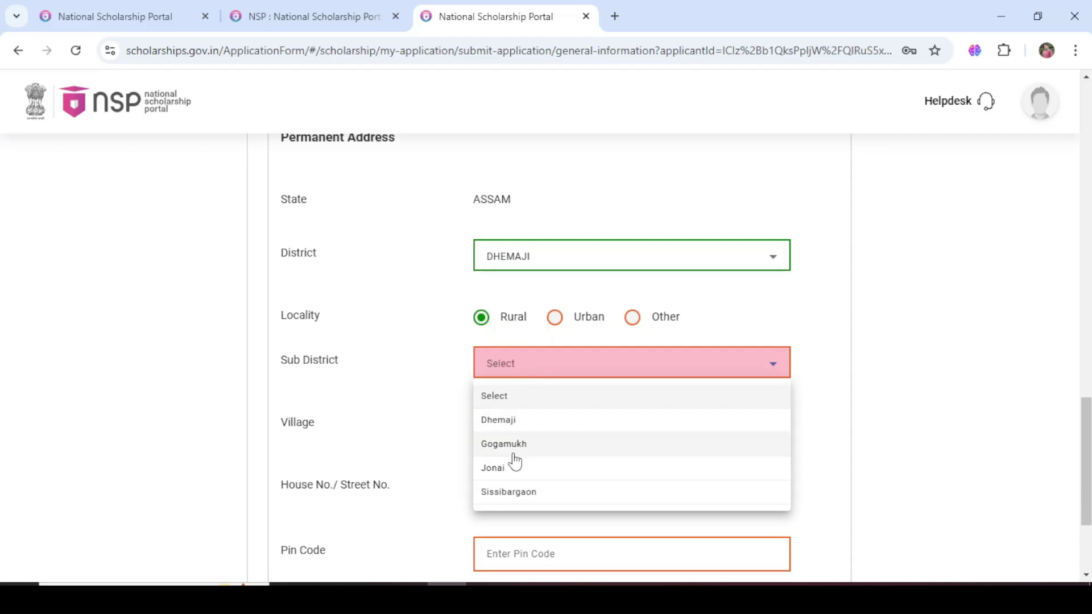
{"action": "left_click", "coordinate": [494, 468]}
{"action": "scroll", "coordinate": [509, 473], "scroll_direction": "down", "scroll_amount": 1}
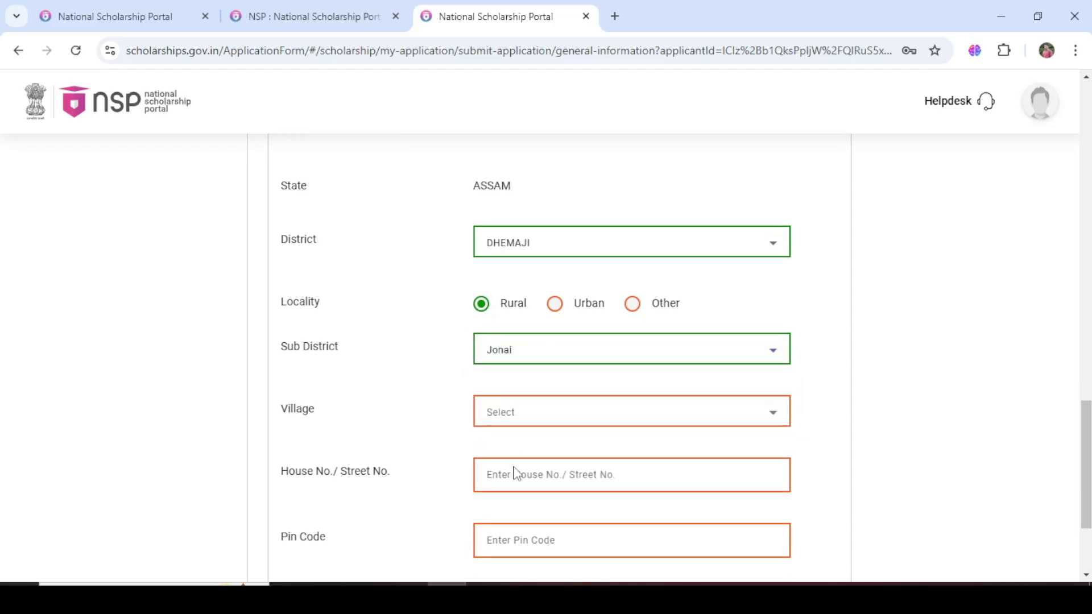
{"action": "left_click", "coordinate": [509, 391]}
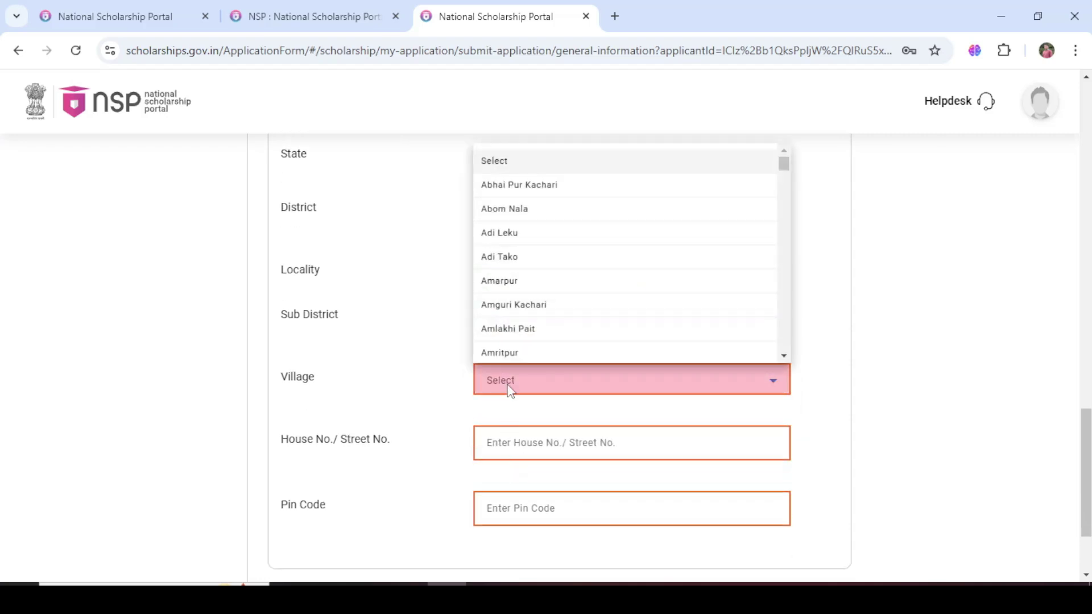
{"action": "scroll", "coordinate": [509, 390], "scroll_direction": "down", "scroll_amount": 5}
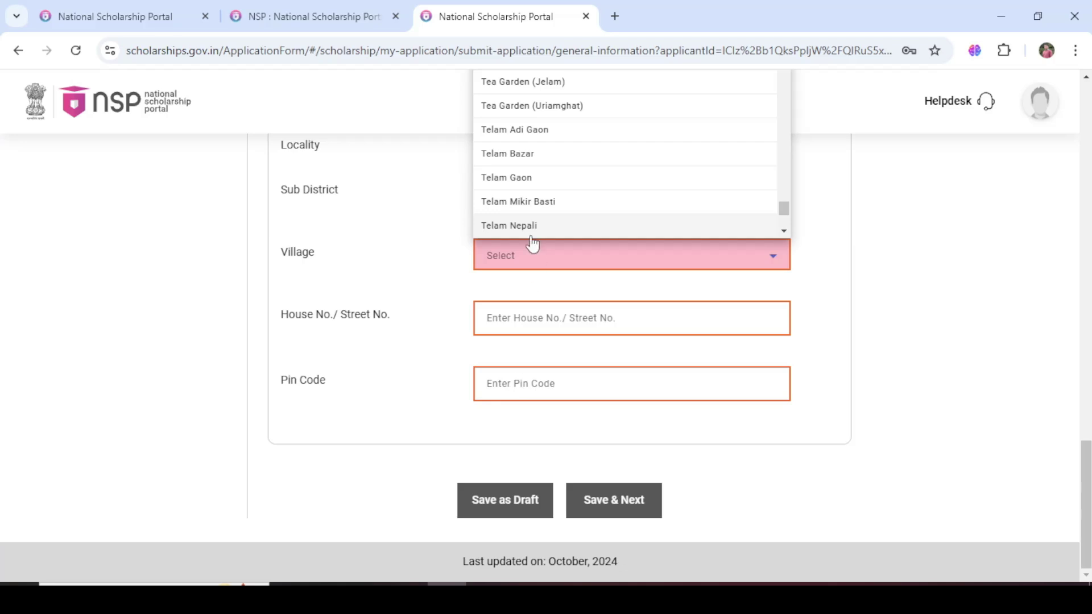
{"action": "left_click", "coordinate": [514, 228]}
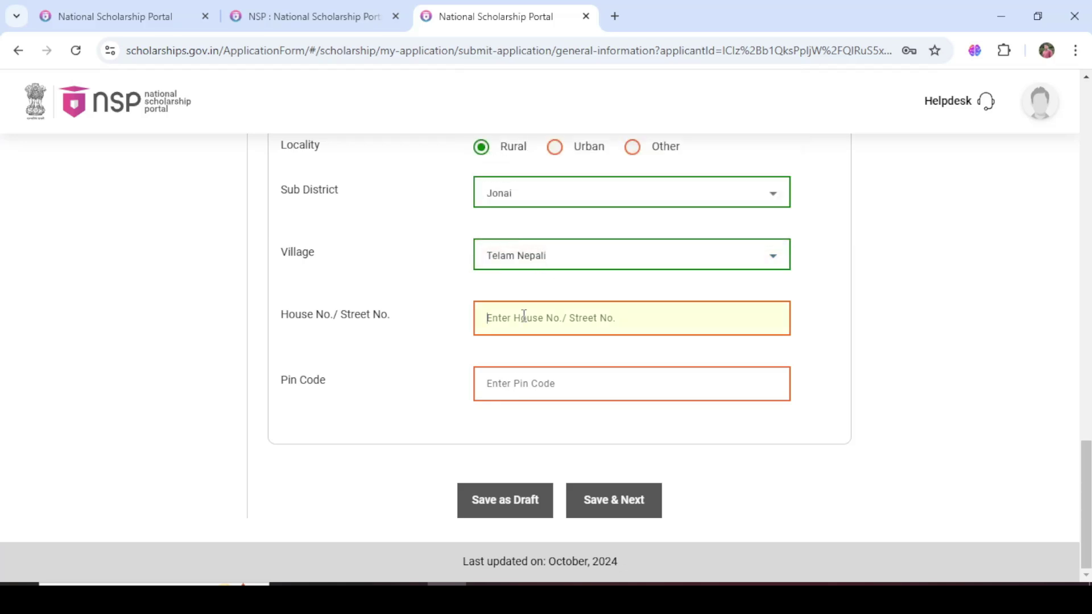
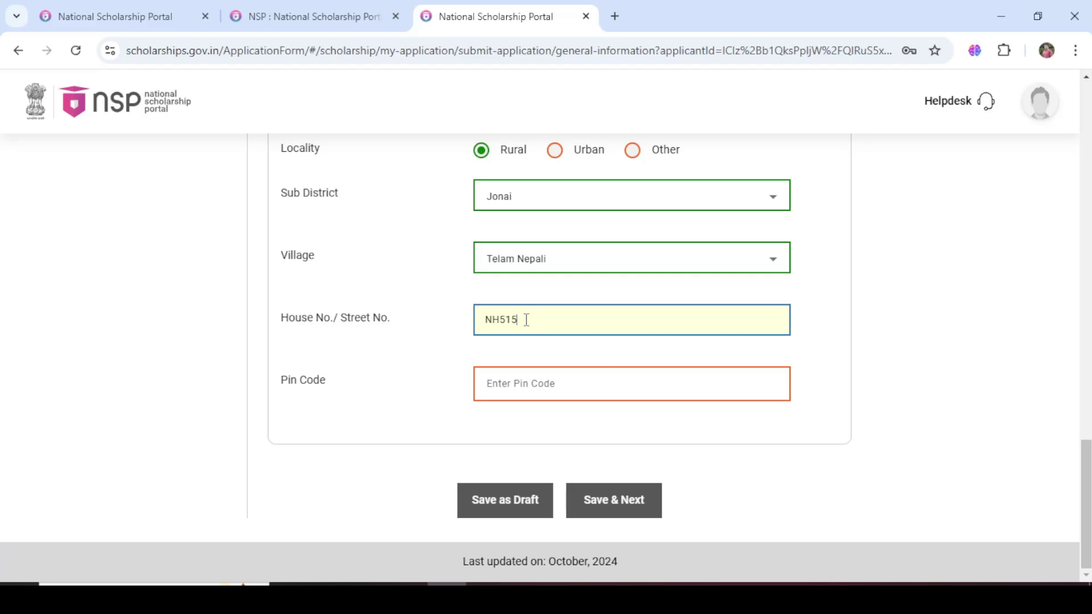
{"action": "scroll", "coordinate": [527, 320], "scroll_direction": "up", "scroll_amount": 1}
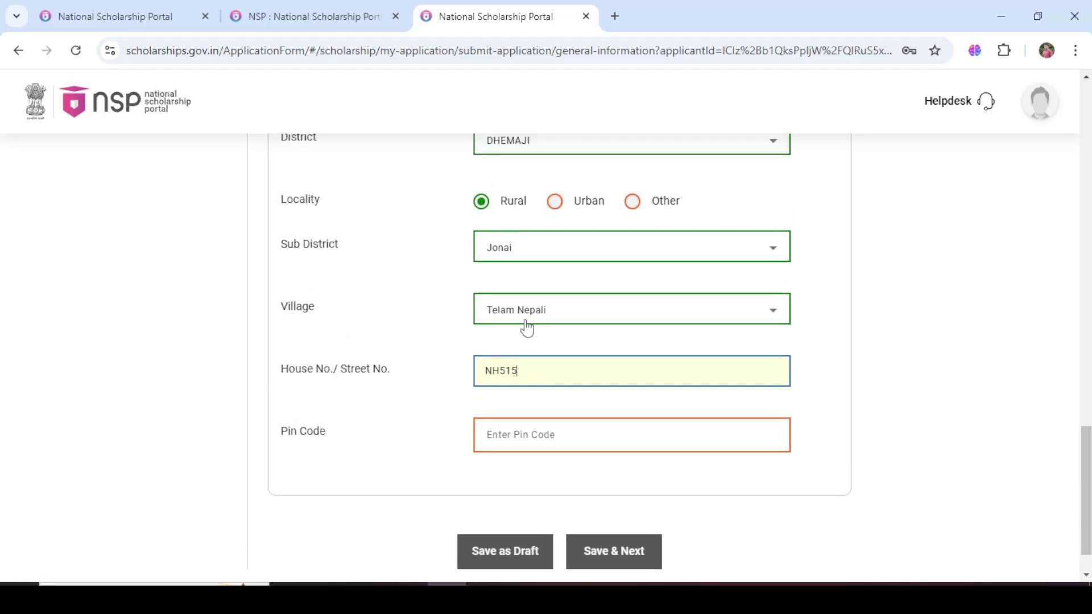
{"action": "scroll", "coordinate": [536, 366], "scroll_direction": "down", "scroll_amount": 1}
{"action": "left_click", "coordinate": [518, 378]}
Step: Enter the pin code and save the general information, acknowledging the success message
{"action": "type", "text": "787061"}
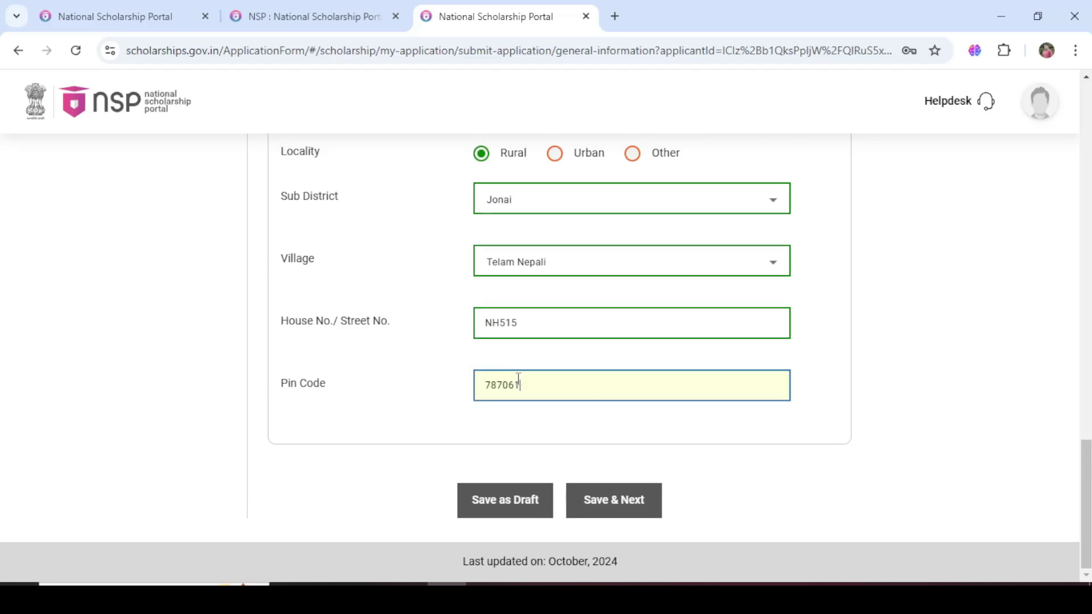
{"action": "left_click", "coordinate": [619, 510]}
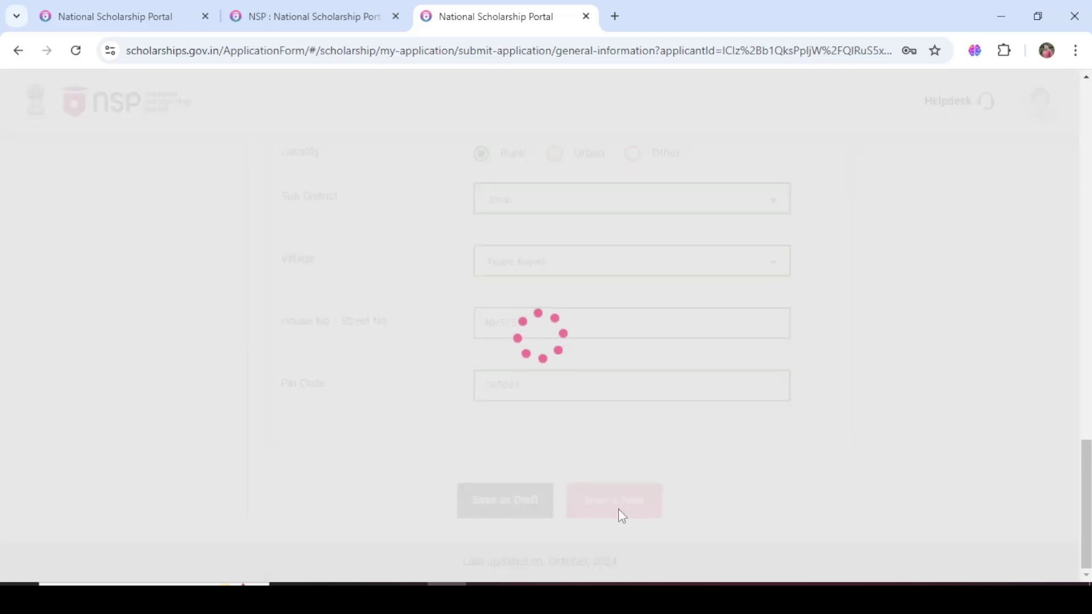
{"action": "left_click", "coordinate": [548, 399]}
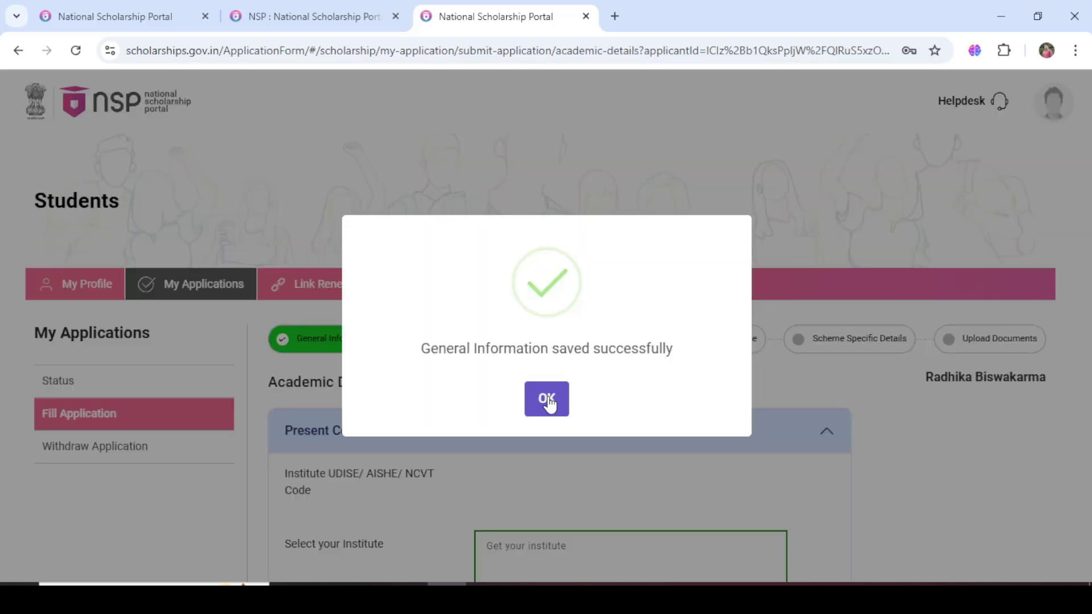
{"action": "left_click", "coordinate": [548, 396]}
{"action": "scroll", "coordinate": [548, 396], "scroll_direction": "down", "scroll_amount": 4}
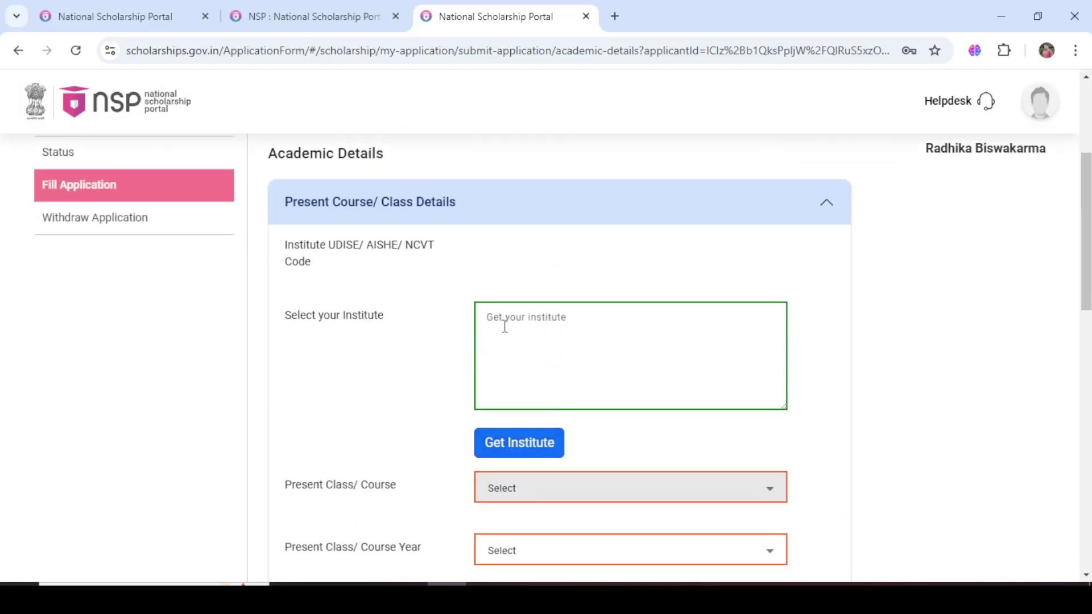
Step: Search institutes in ASSAM, DHEMAJI for 'SIME' and select SIMEN CHAPARI COLLEGE
{"action": "left_click", "coordinate": [526, 326]}
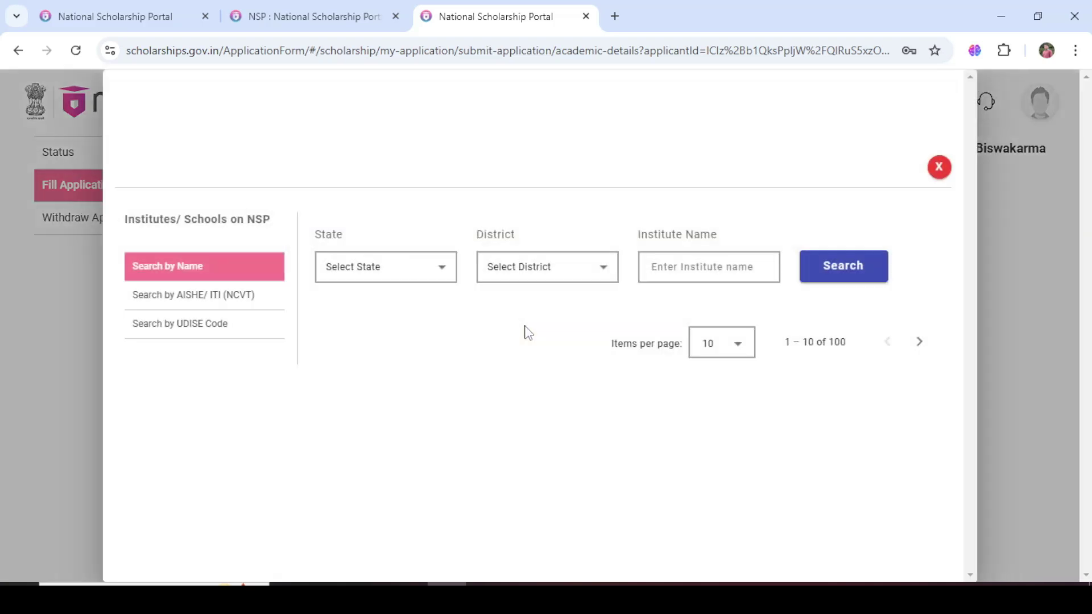
{"action": "left_click", "coordinate": [370, 273]}
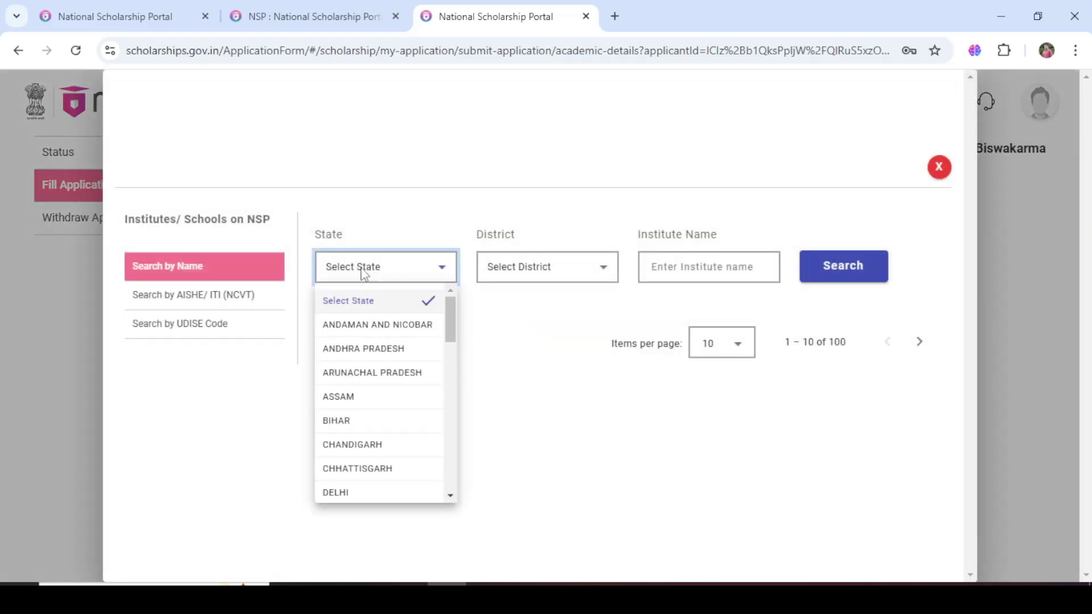
{"action": "left_click", "coordinate": [358, 406]}
{"action": "left_click", "coordinate": [567, 276]}
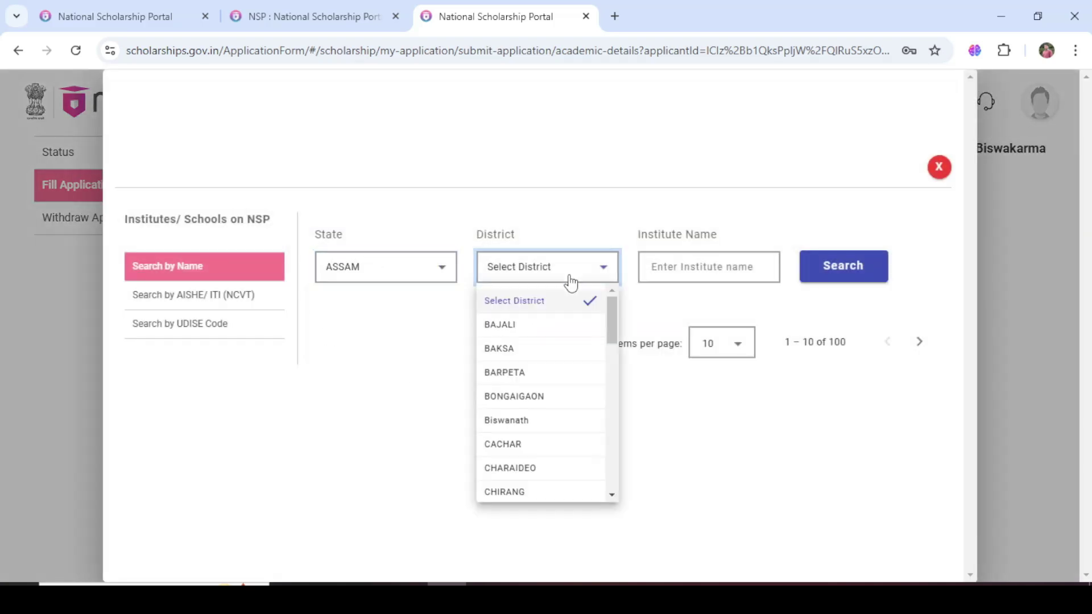
{"action": "scroll", "coordinate": [522, 453], "scroll_direction": "down", "scroll_amount": 3}
{"action": "left_click", "coordinate": [501, 458]}
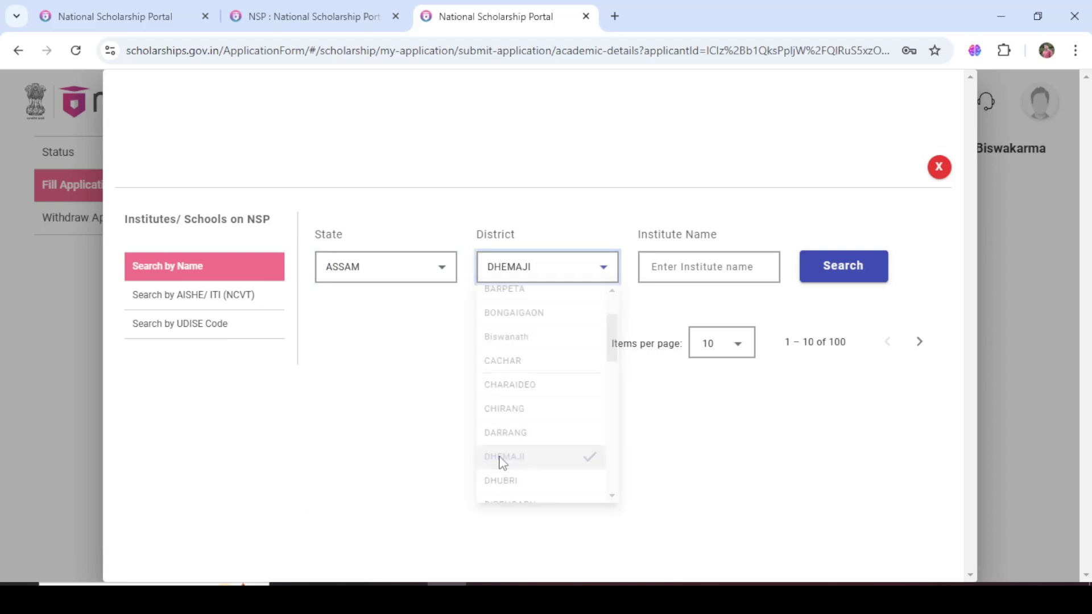
{"action": "left_click", "coordinate": [666, 262]}
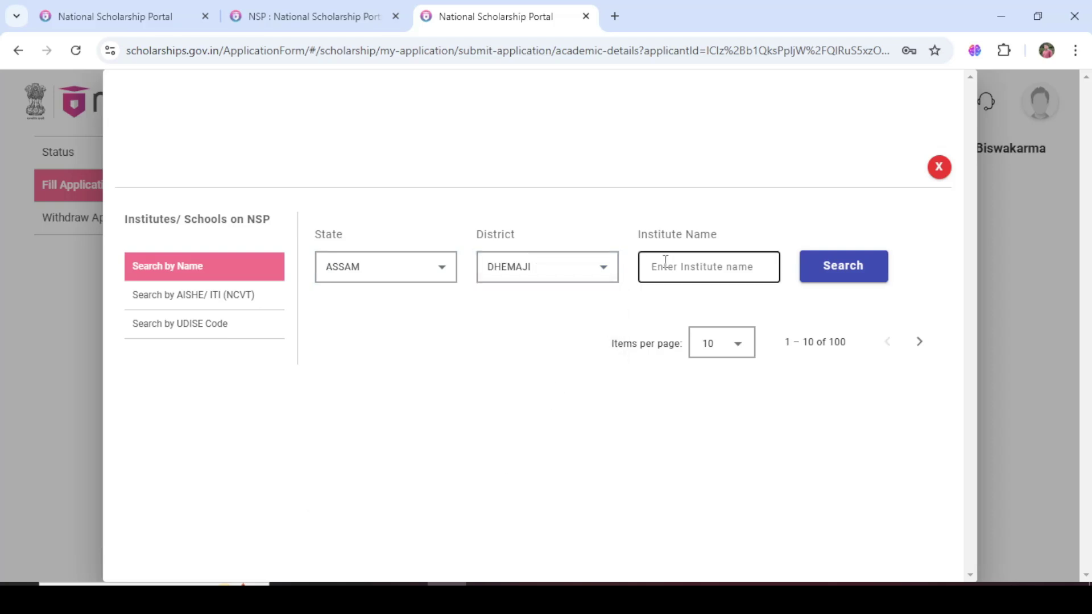
{"action": "type", "text": "SIMEN CHAPARI"}
{"action": "left_click", "coordinate": [824, 276]}
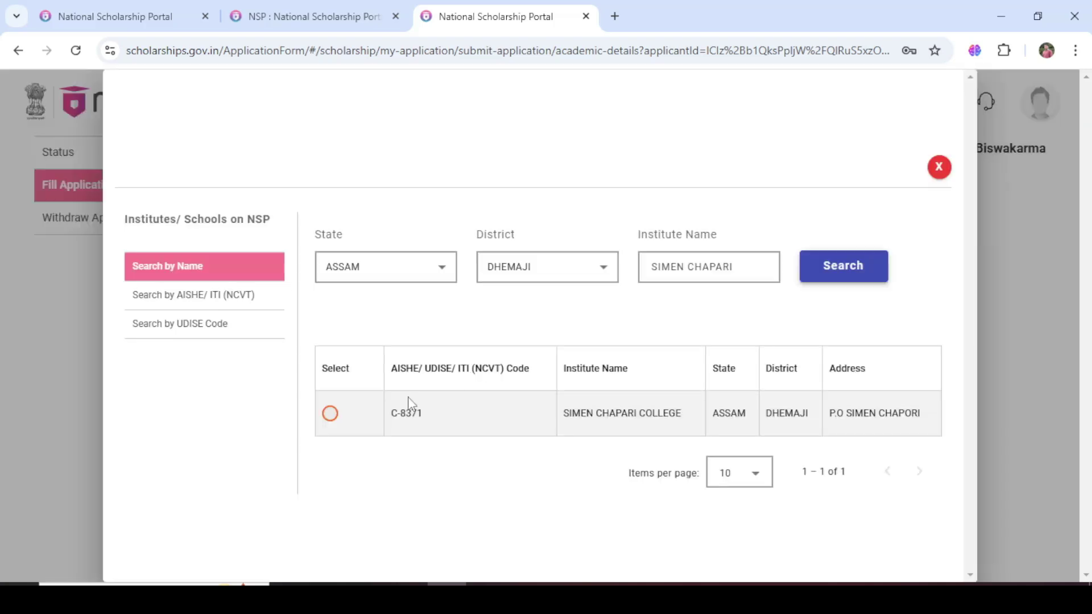
{"action": "left_click", "coordinate": [330, 415]}
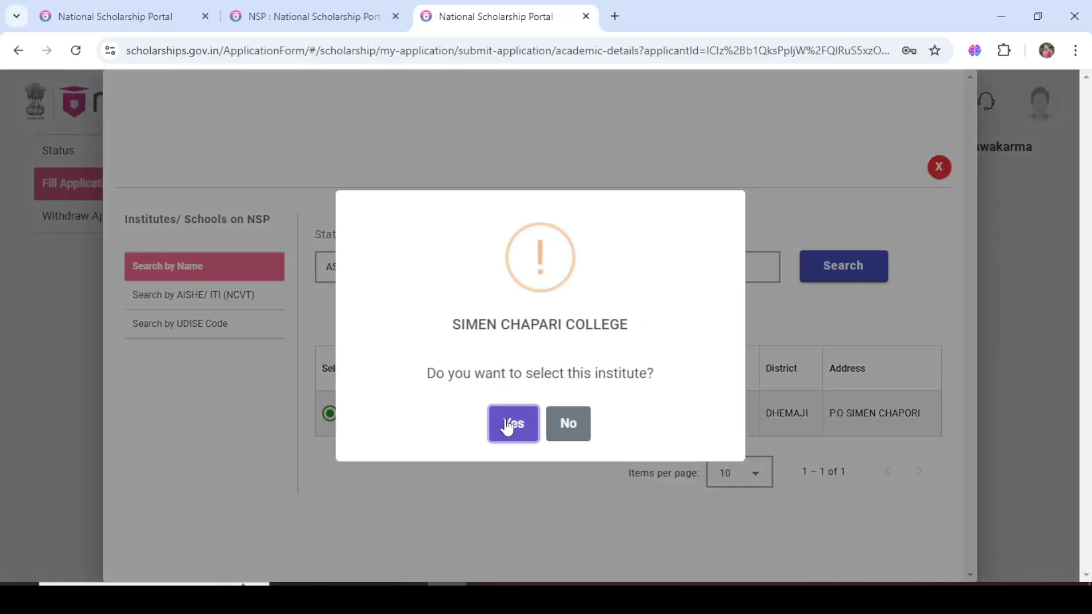
Step: Confirm SIMEN CHAPARI COLLEGE, then choose course BACHELOR OF ARTS(ARTS) with course year 3
{"action": "left_click", "coordinate": [515, 423]}
{"action": "scroll", "coordinate": [524, 424], "scroll_direction": "down", "scroll_amount": 1}
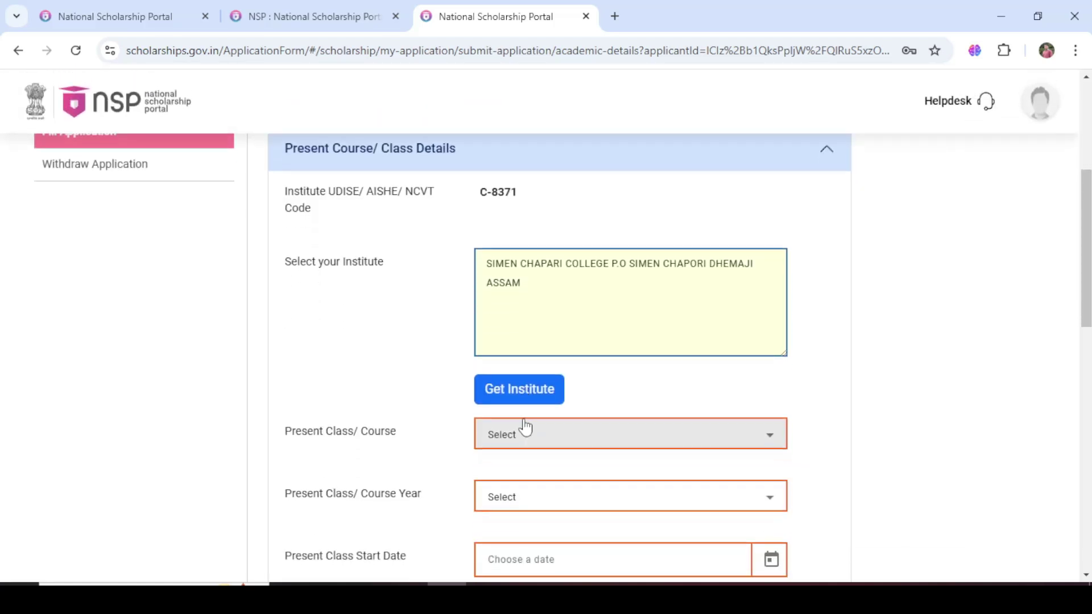
{"action": "scroll", "coordinate": [526, 427], "scroll_direction": "down", "scroll_amount": 1}
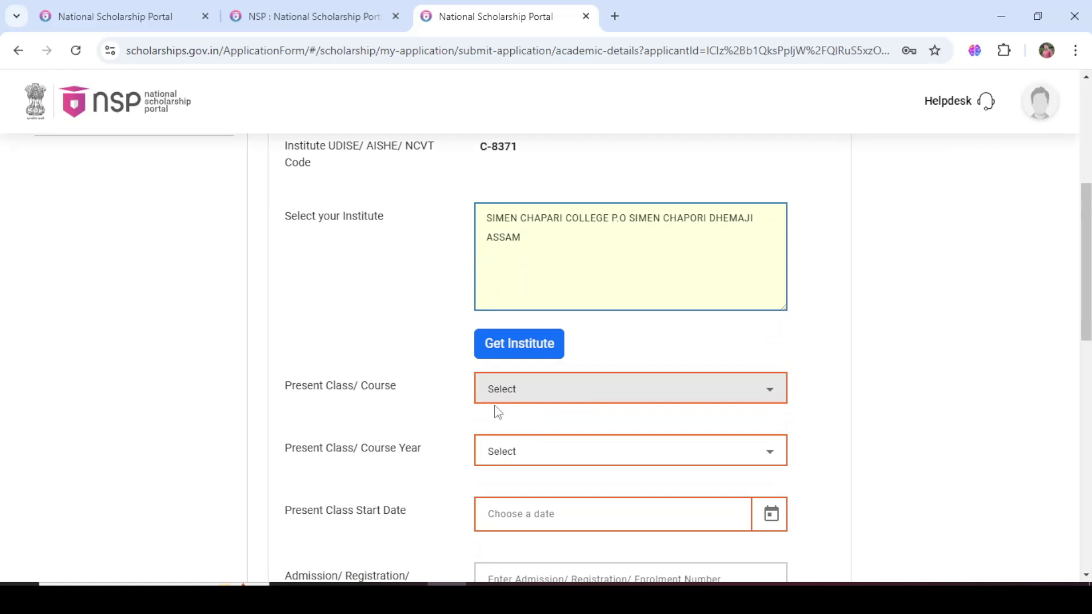
{"action": "scroll", "coordinate": [485, 399], "scroll_direction": "down", "scroll_amount": 1}
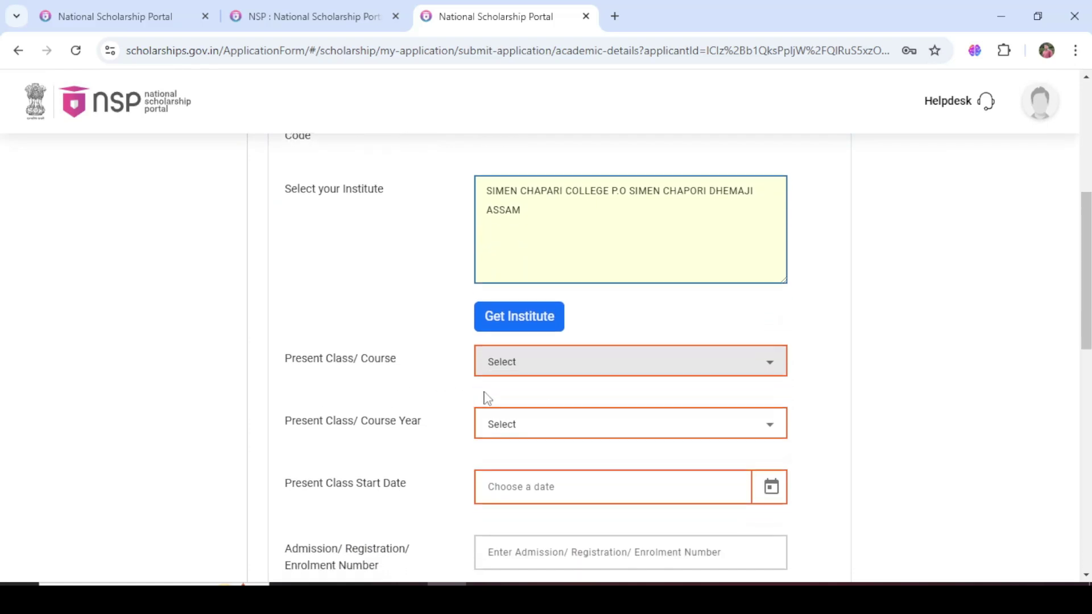
{"action": "scroll", "coordinate": [485, 398], "scroll_direction": "down", "scroll_amount": 1}
{"action": "left_click", "coordinate": [596, 307]}
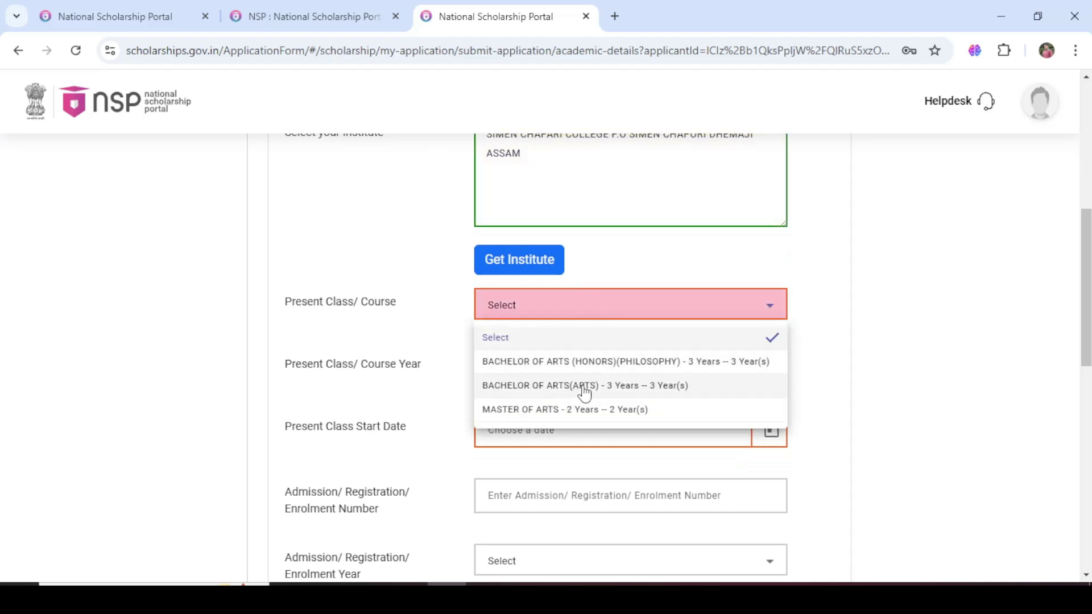
{"action": "left_click", "coordinate": [628, 389]}
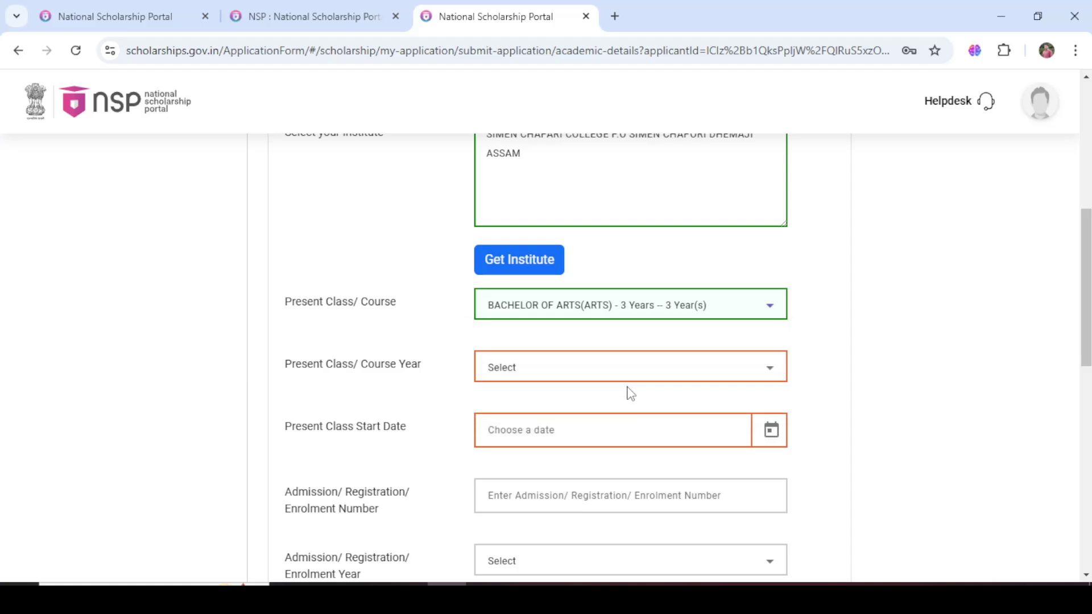
{"action": "scroll", "coordinate": [627, 387], "scroll_direction": "down", "scroll_amount": 1}
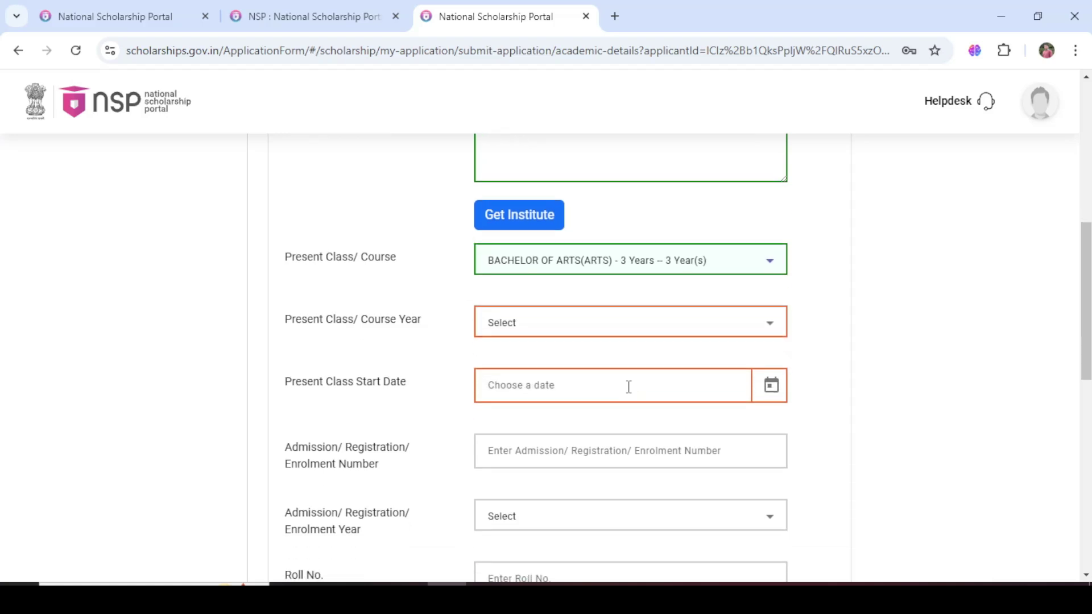
{"action": "left_click", "coordinate": [523, 328]}
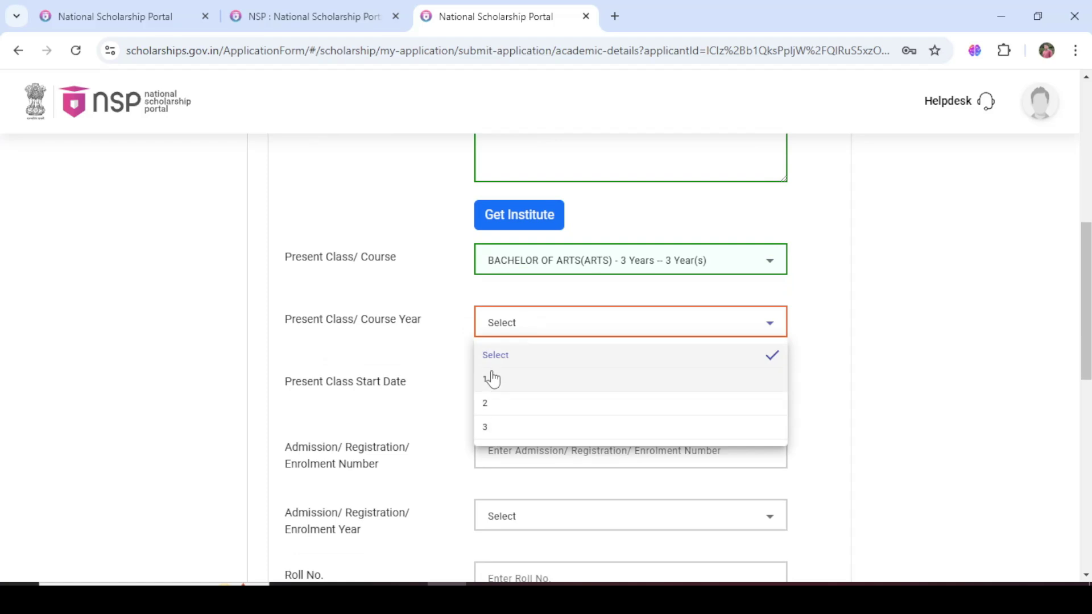
{"action": "left_click", "coordinate": [508, 436]}
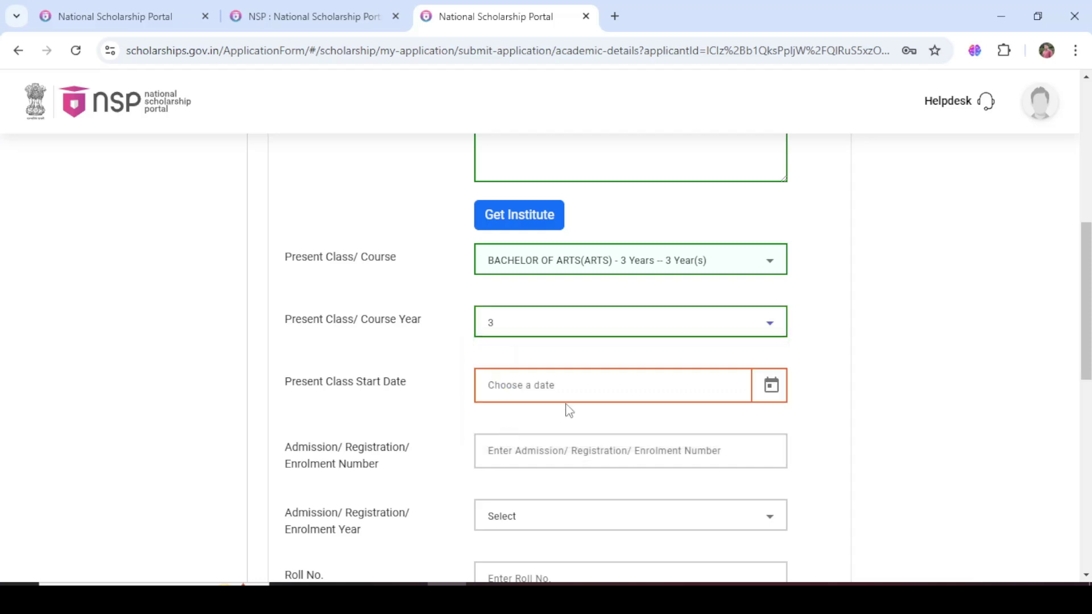
{"action": "scroll", "coordinate": [748, 322], "scroll_direction": "down", "scroll_amount": 1}
Step: Set class start date 01/08/2024, enrolment year 2024 and roll number 27
{"action": "left_click", "coordinate": [670, 359]}
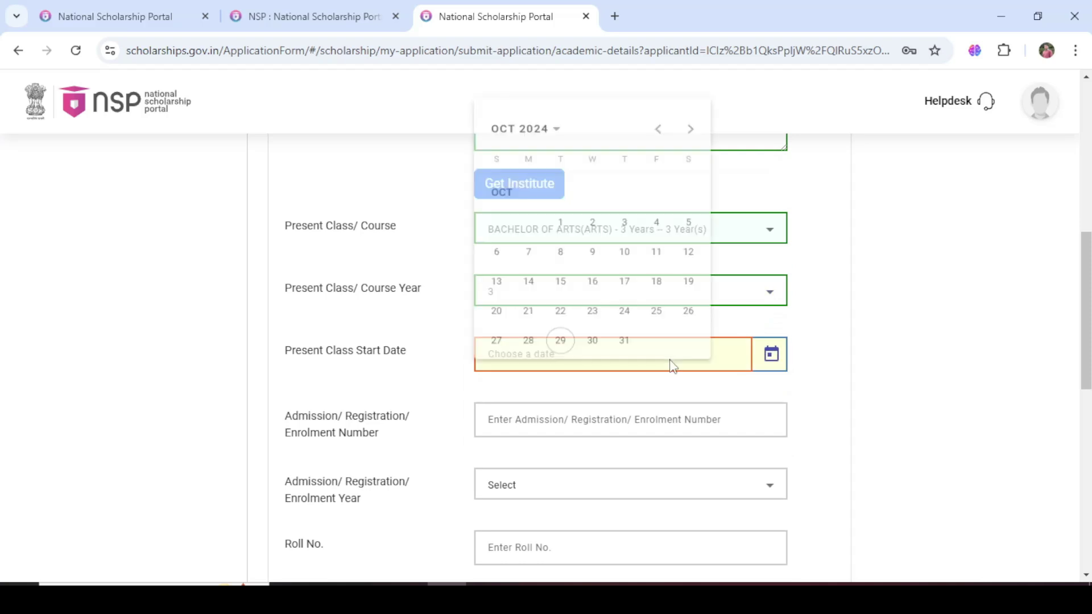
{"action": "left_click", "coordinate": [659, 111]}
{"action": "left_click", "coordinate": [659, 112]}
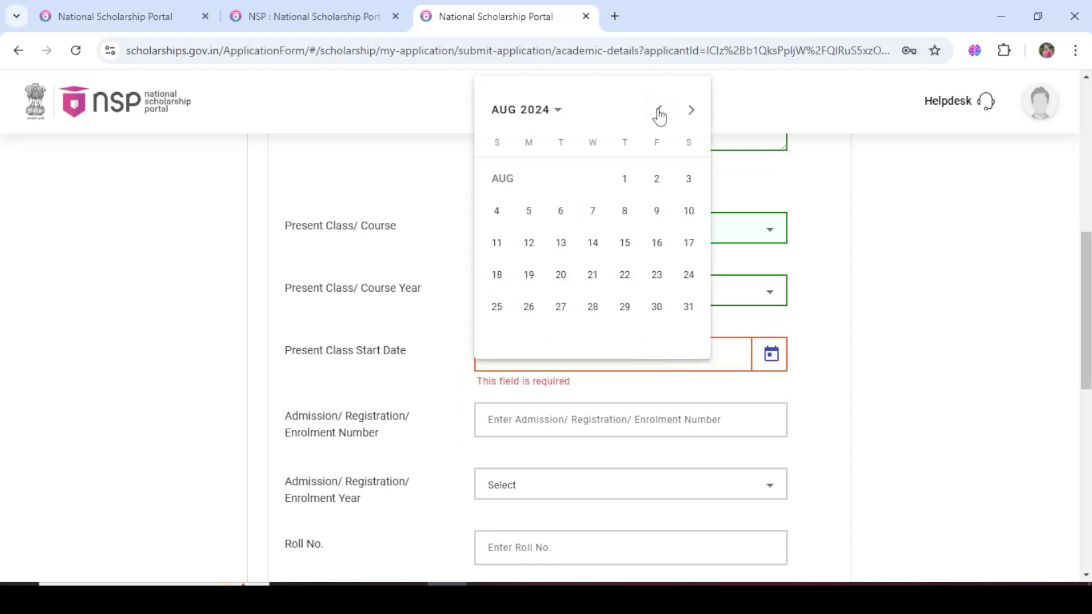
{"action": "left_click", "coordinate": [624, 178]}
{"action": "scroll", "coordinate": [602, 328], "scroll_direction": "down", "scroll_amount": 1}
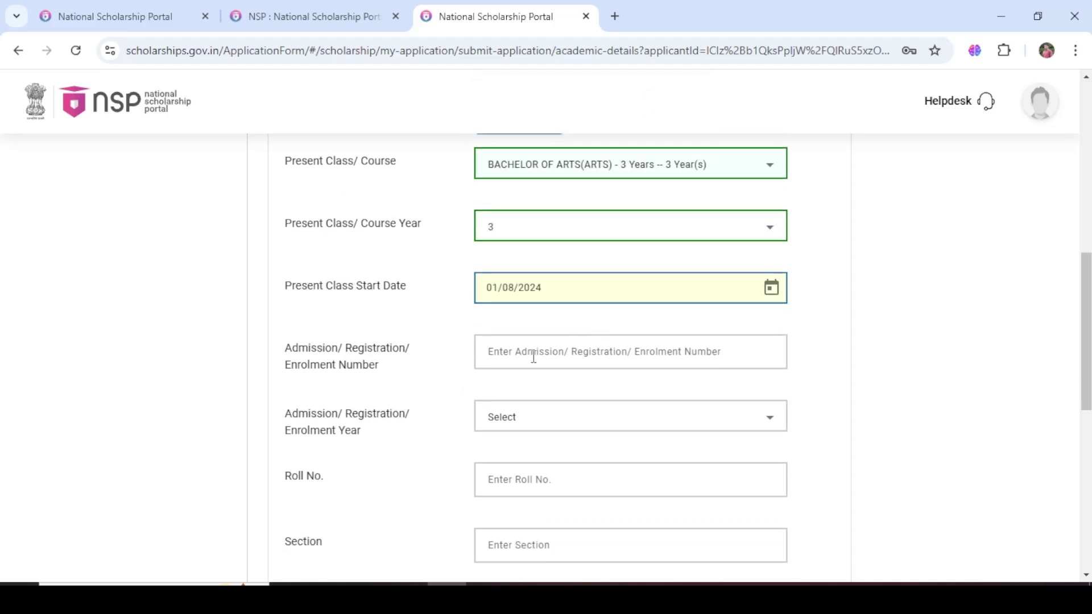
{"action": "left_click", "coordinate": [570, 353]}
{"action": "scroll", "coordinate": [568, 358], "scroll_direction": "down", "scroll_amount": 1}
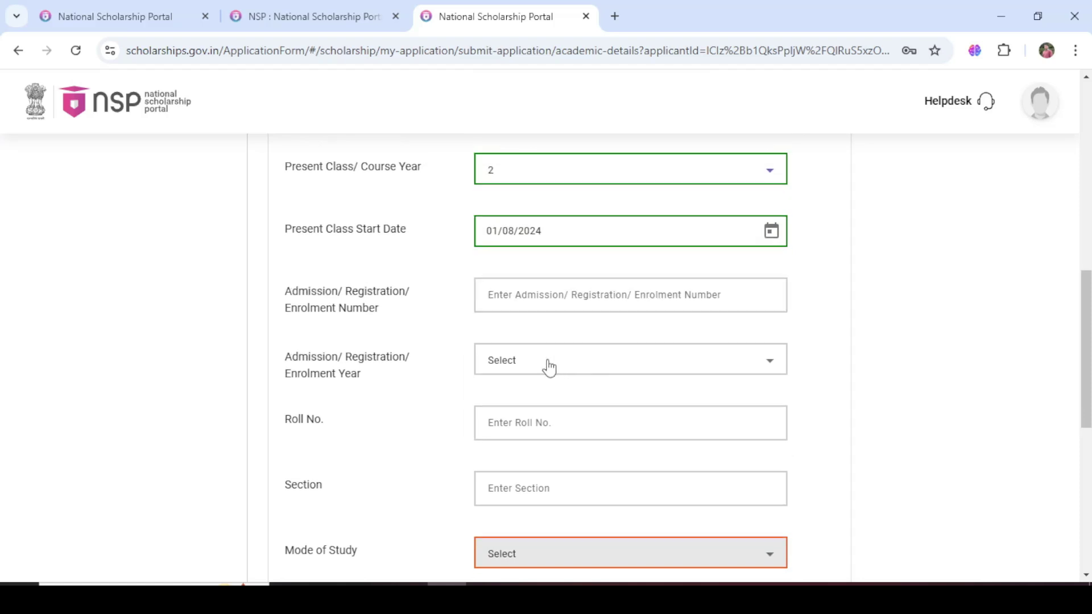
{"action": "left_click", "coordinate": [547, 365]}
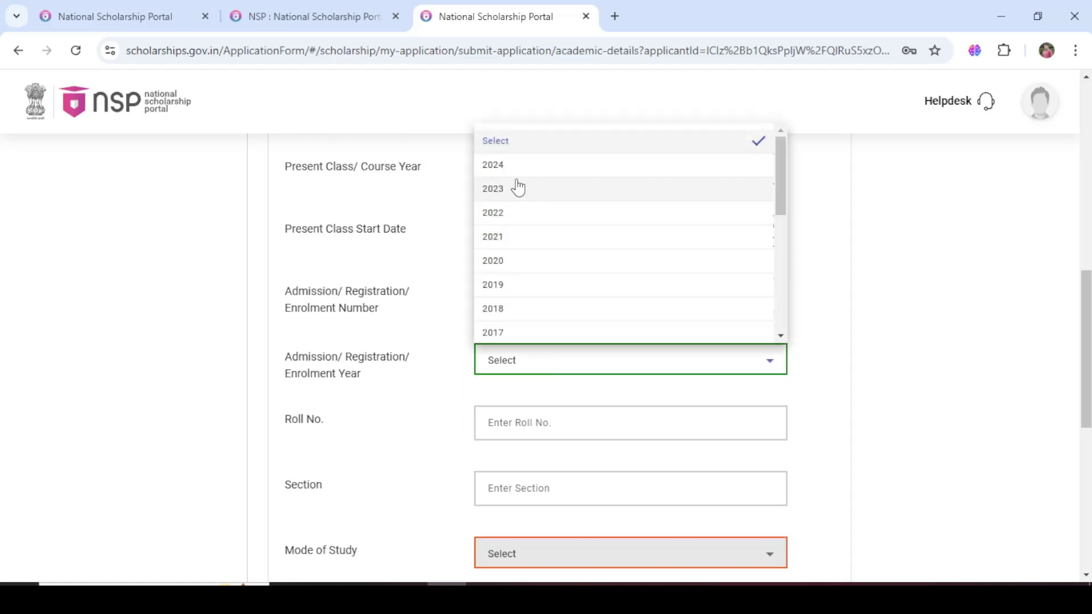
{"action": "left_click", "coordinate": [499, 166]}
{"action": "scroll", "coordinate": [628, 407], "scroll_direction": "down", "scroll_amount": 1}
{"action": "left_click", "coordinate": [533, 362]}
{"action": "type", "text": "27"}
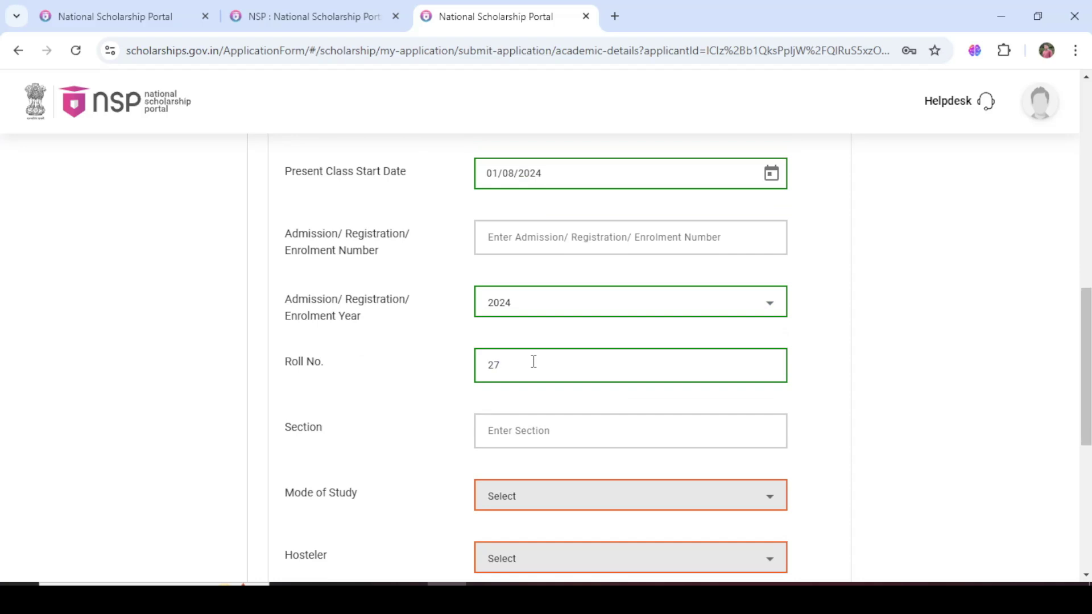
{"action": "scroll", "coordinate": [534, 362], "scroll_direction": "down", "scroll_amount": 1}
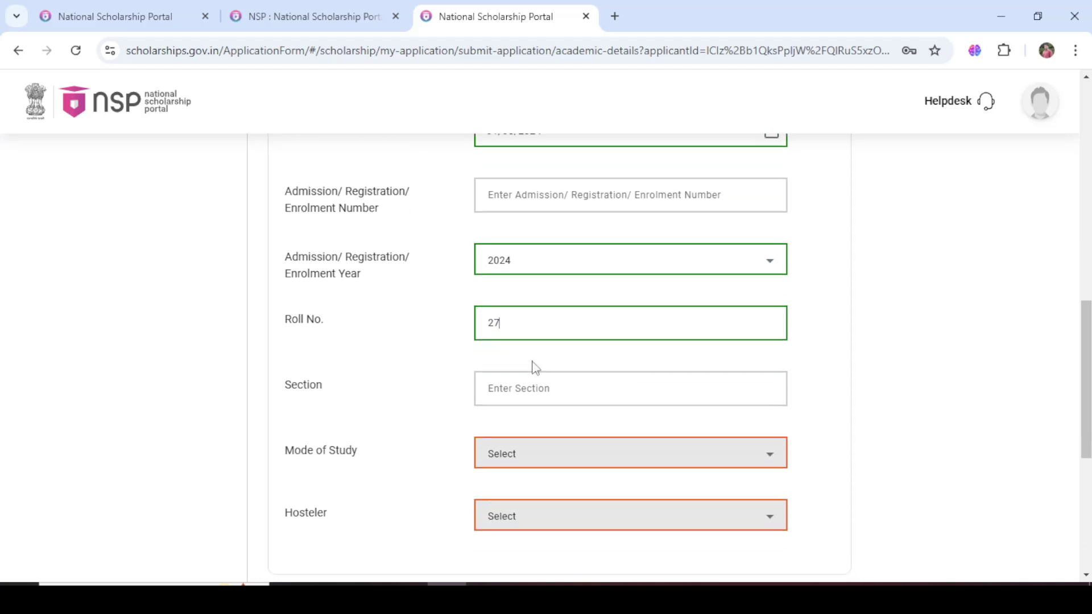
Step: Set mode of study to Regular/Full Time and mark the student as not a hosteler
{"action": "left_click", "coordinate": [532, 358]}
{"action": "scroll", "coordinate": [528, 359], "scroll_direction": "down", "scroll_amount": 1}
{"action": "scroll", "coordinate": [528, 359], "scroll_direction": "down", "scroll_amount": 1}
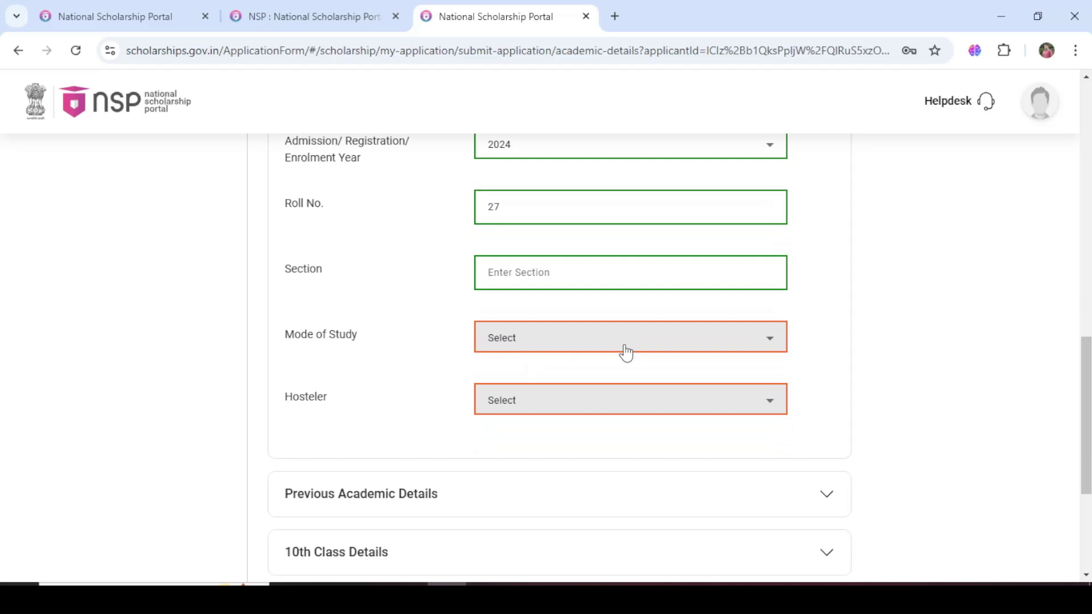
{"action": "scroll", "coordinate": [627, 352], "scroll_direction": "down", "scroll_amount": 1}
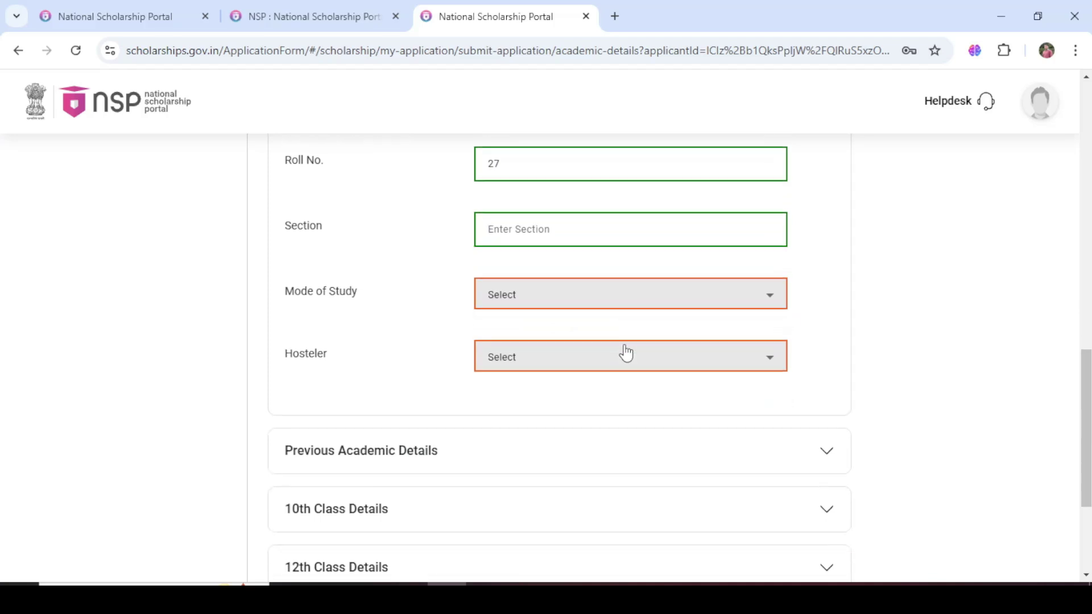
{"action": "scroll", "coordinate": [626, 352], "scroll_direction": "up", "scroll_amount": 1}
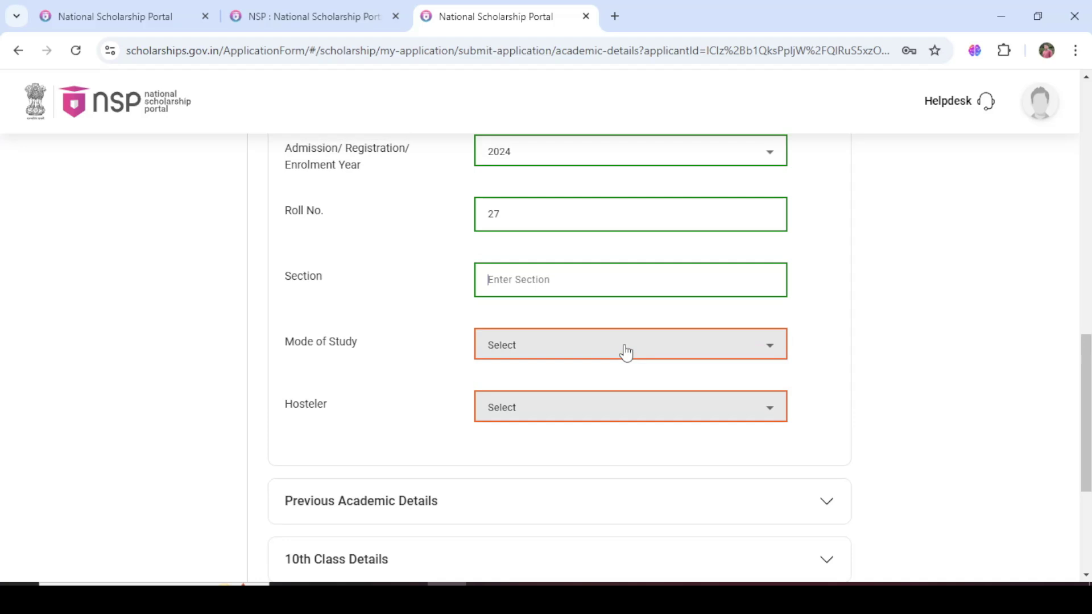
{"action": "left_click", "coordinate": [555, 351]}
{"action": "left_click", "coordinate": [500, 402]}
{"action": "scroll", "coordinate": [496, 407], "scroll_direction": "down", "scroll_amount": 1}
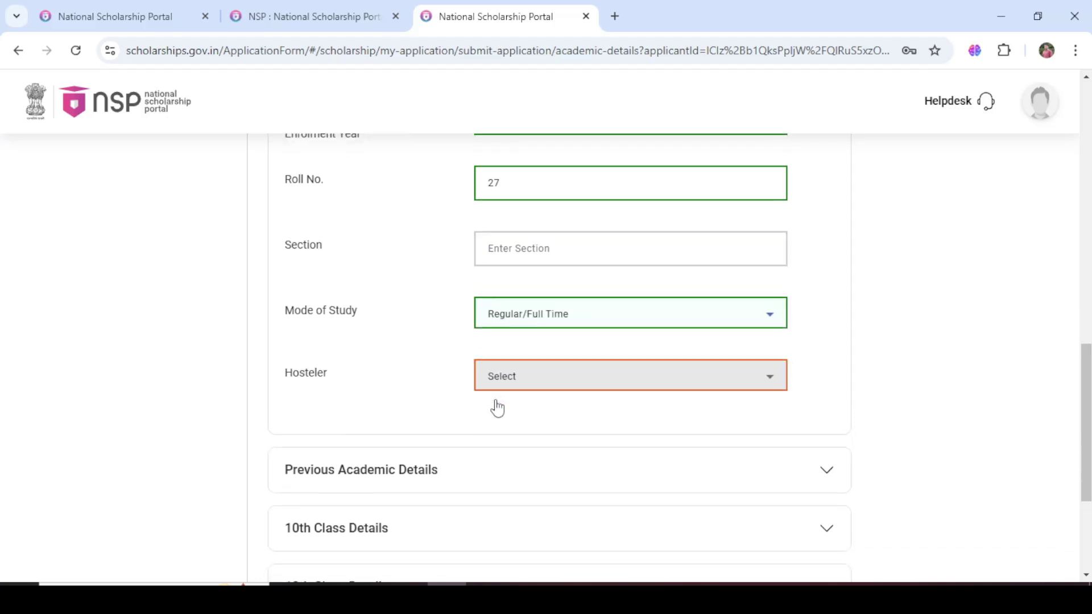
{"action": "left_click", "coordinate": [556, 377]}
{"action": "left_click", "coordinate": [500, 454]}
{"action": "scroll", "coordinate": [502, 455], "scroll_direction": "down", "scroll_amount": 3}
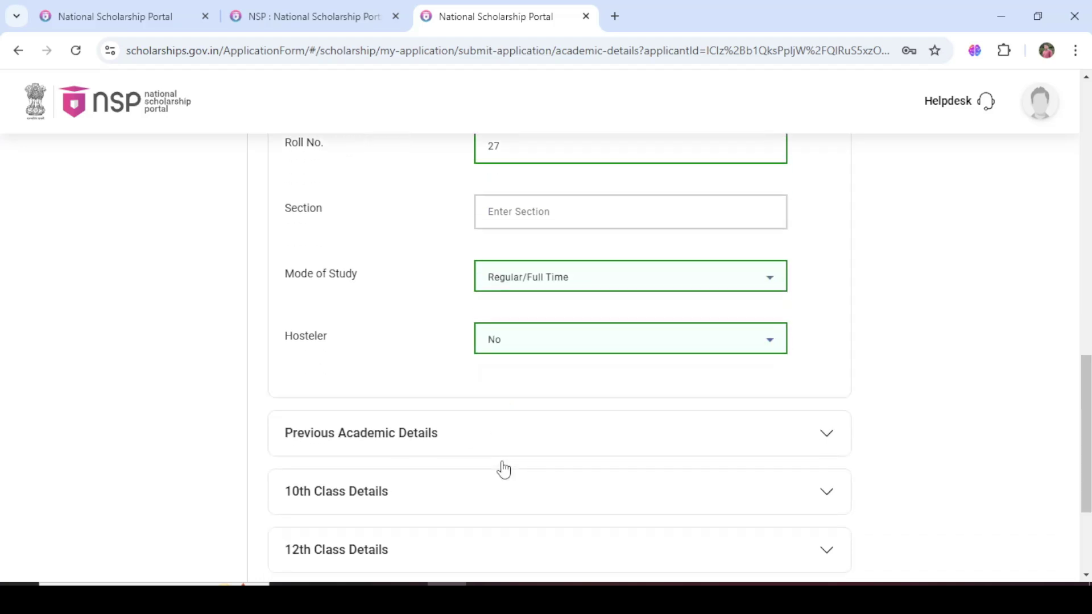
Step: Expand Previous Academic Details and choose DIBRUGARH UNIVERSITY, DIBRUGARH as previous university
{"action": "left_click", "coordinate": [482, 346]}
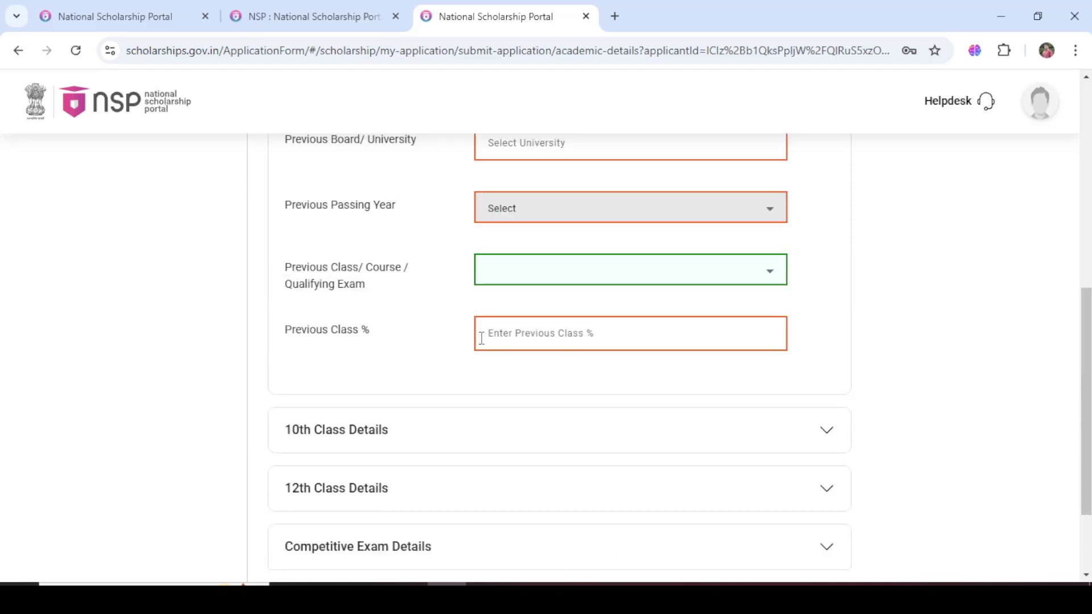
{"action": "scroll", "coordinate": [486, 336], "scroll_direction": "up", "scroll_amount": 3}
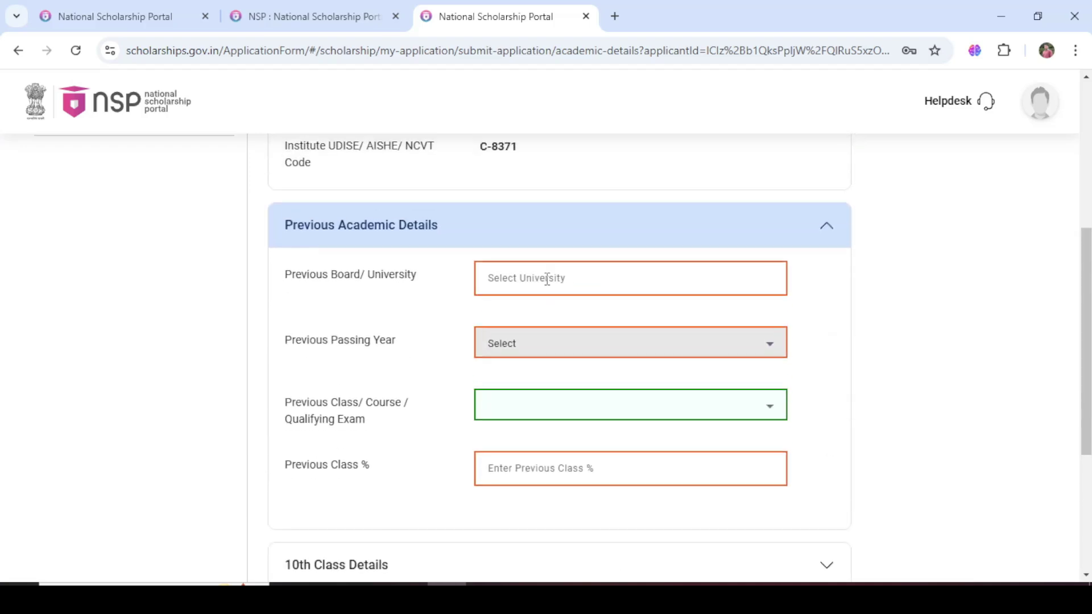
{"action": "left_click", "coordinate": [547, 279]}
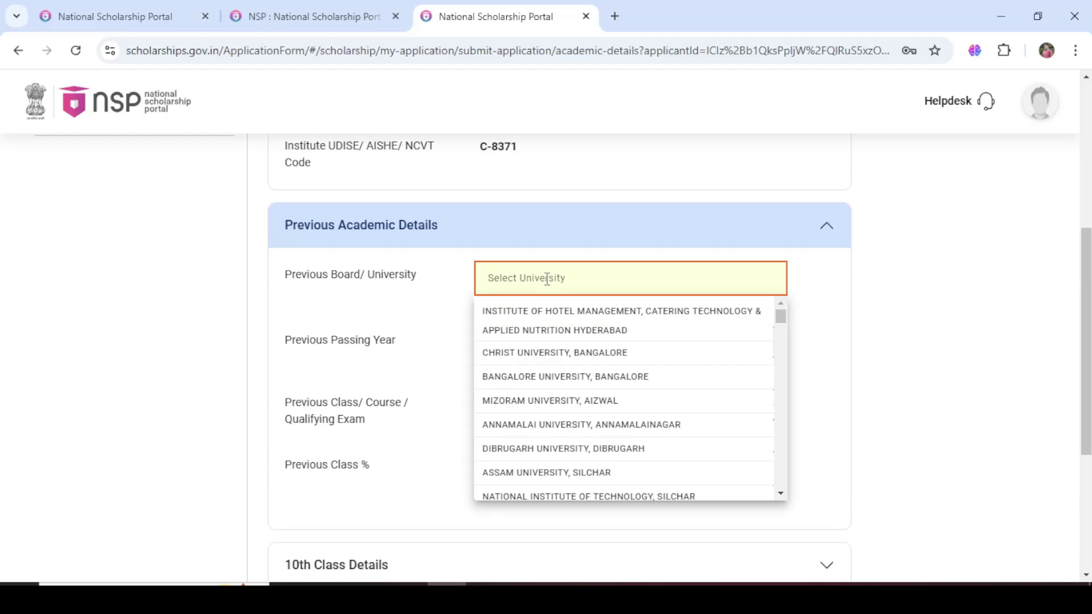
{"action": "scroll", "coordinate": [547, 280], "scroll_direction": "up", "scroll_amount": 1}
{"action": "scroll", "coordinate": [547, 283], "scroll_direction": "down", "scroll_amount": 2}
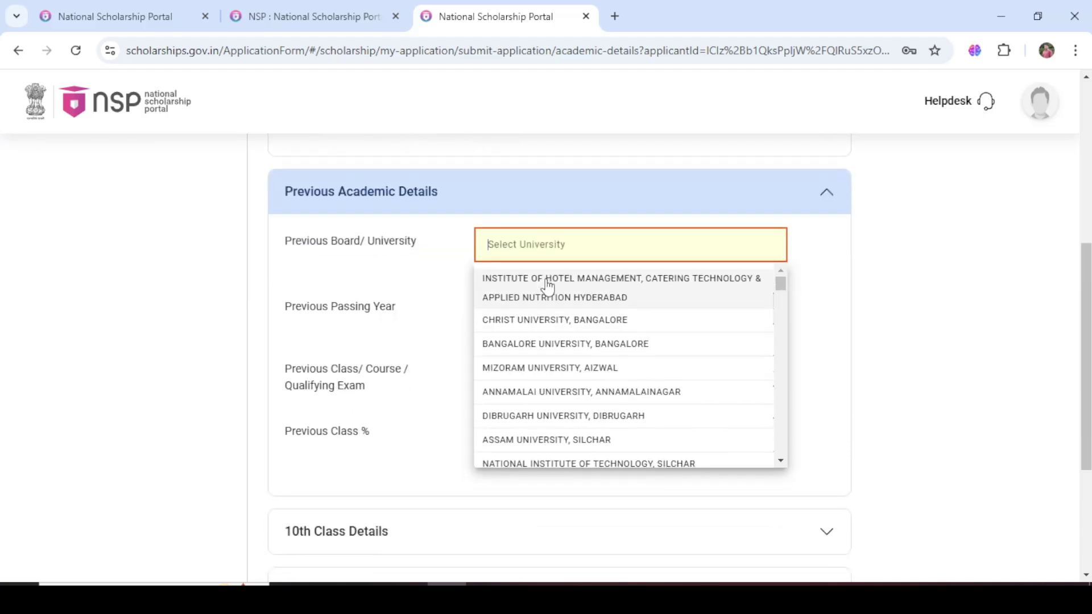
{"action": "type", "text": "DIBU"}
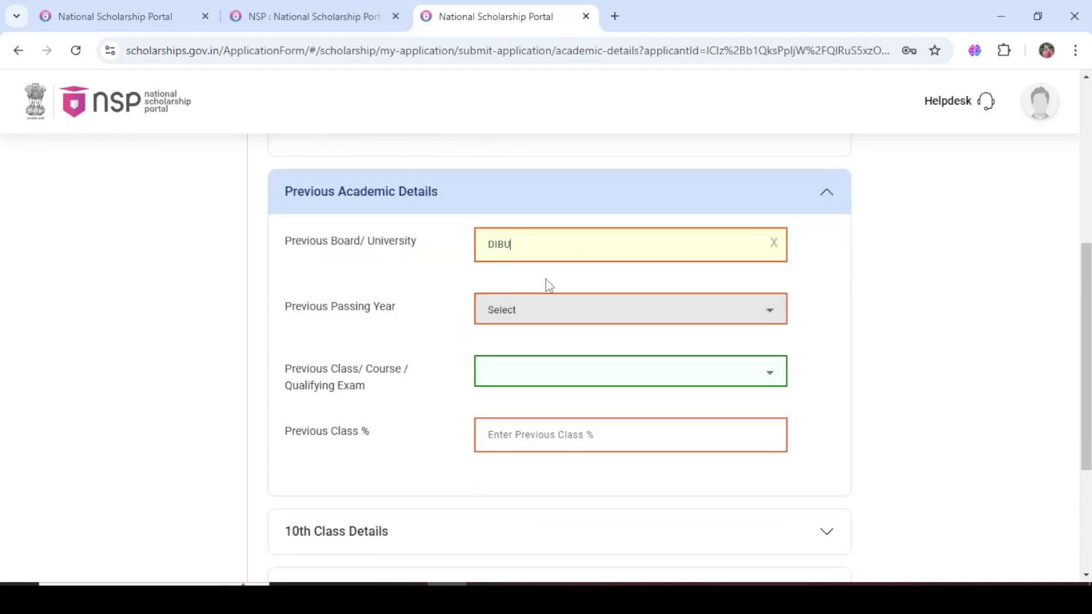
{"action": "type", "text": "R"}
{"action": "key", "text": "BackSpace"}
{"action": "key", "text": "BackSpace"}
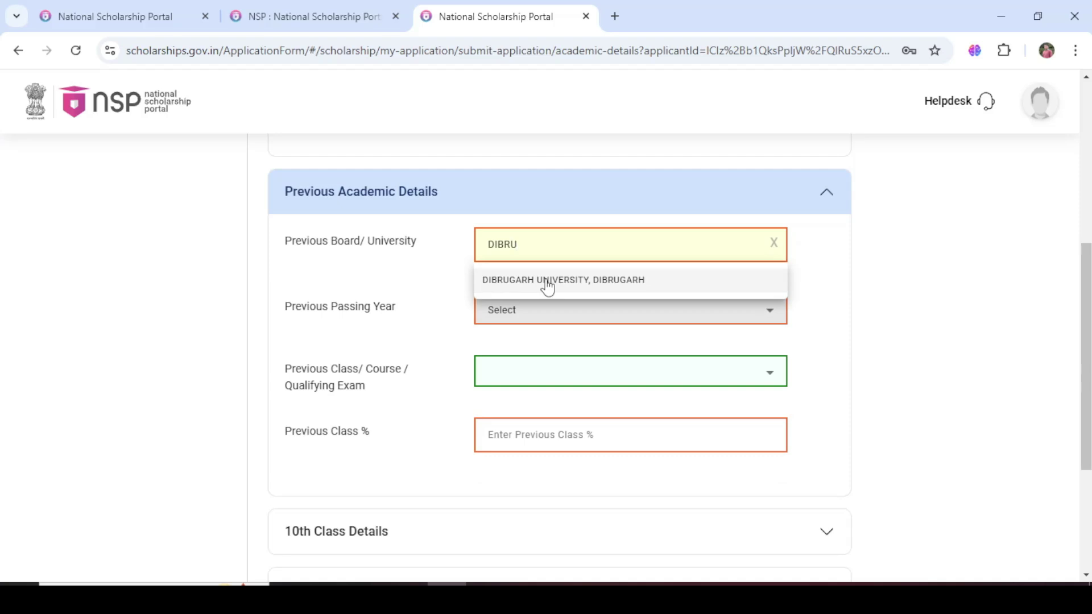
{"action": "left_click", "coordinate": [598, 285]}
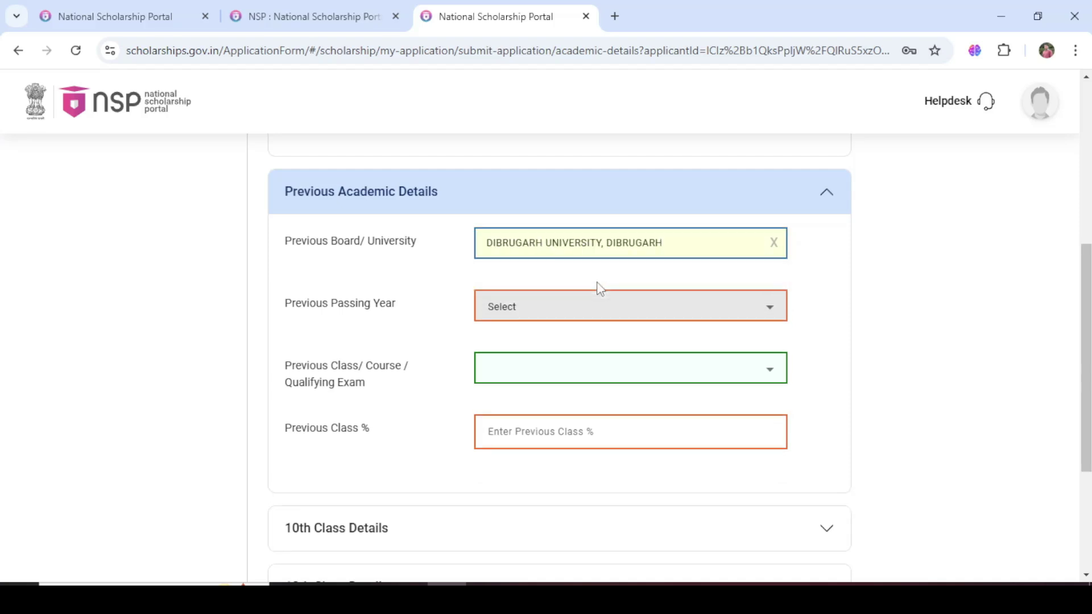
Step: Set passing year 2024, course Degree/Graduate/Under Graduate/Integrated, and previous class percentage 60.11
{"action": "left_click", "coordinate": [533, 318]}
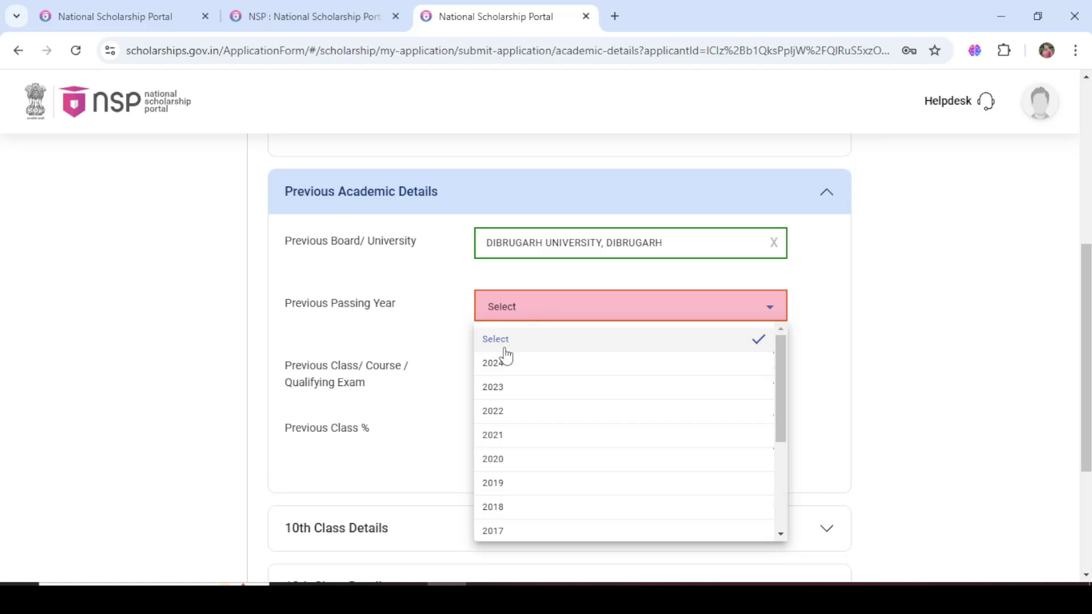
{"action": "left_click", "coordinate": [496, 369]}
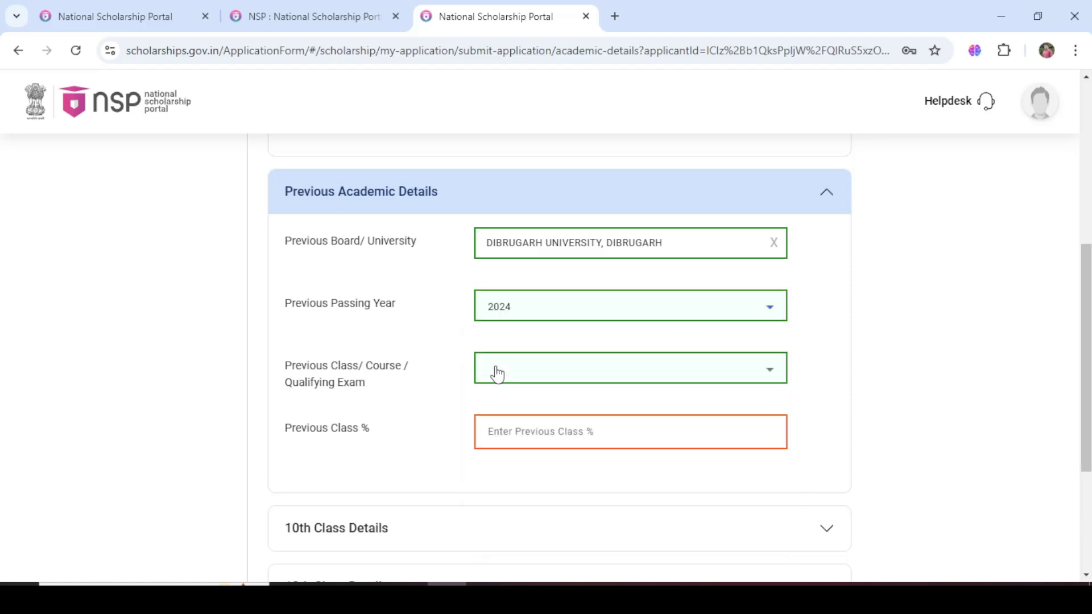
{"action": "left_click", "coordinate": [555, 375]}
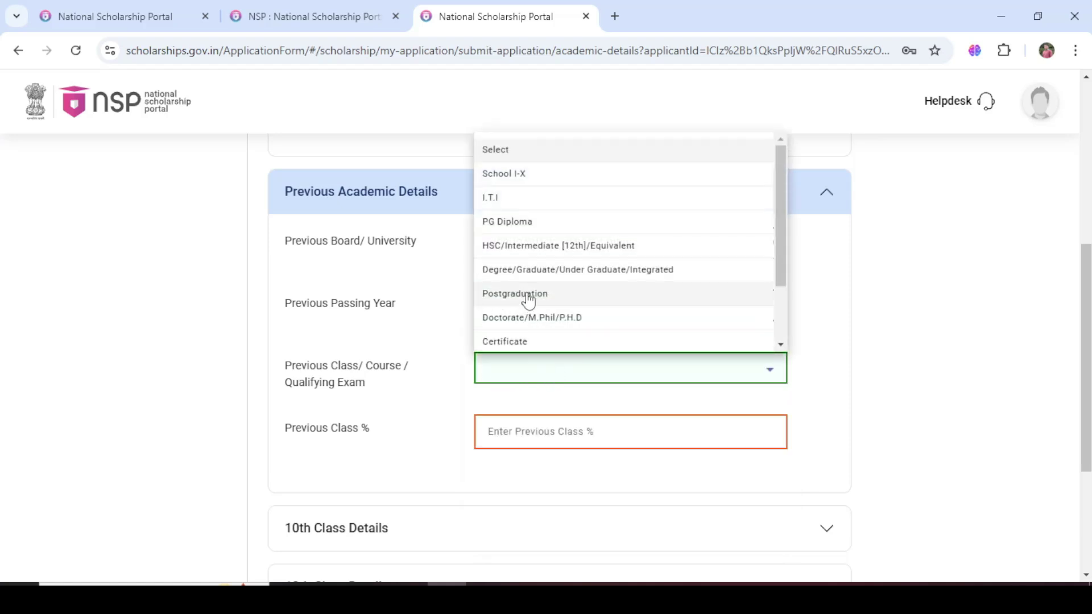
{"action": "left_click", "coordinate": [605, 273]}
{"action": "scroll", "coordinate": [569, 410], "scroll_direction": "down", "scroll_amount": 1}
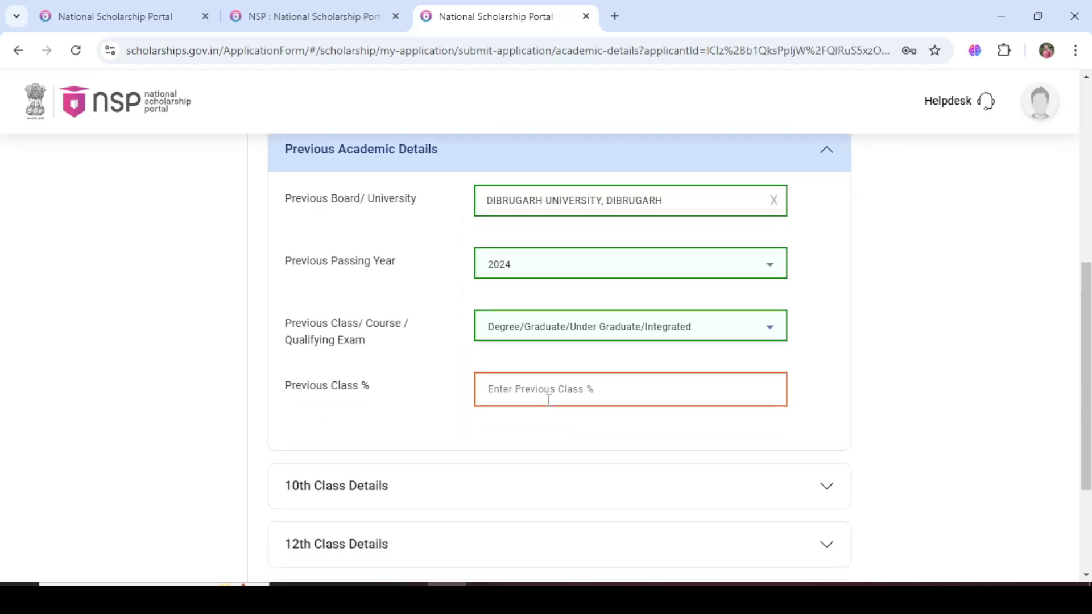
{"action": "left_click", "coordinate": [528, 397]}
{"action": "type", "text": "6"}
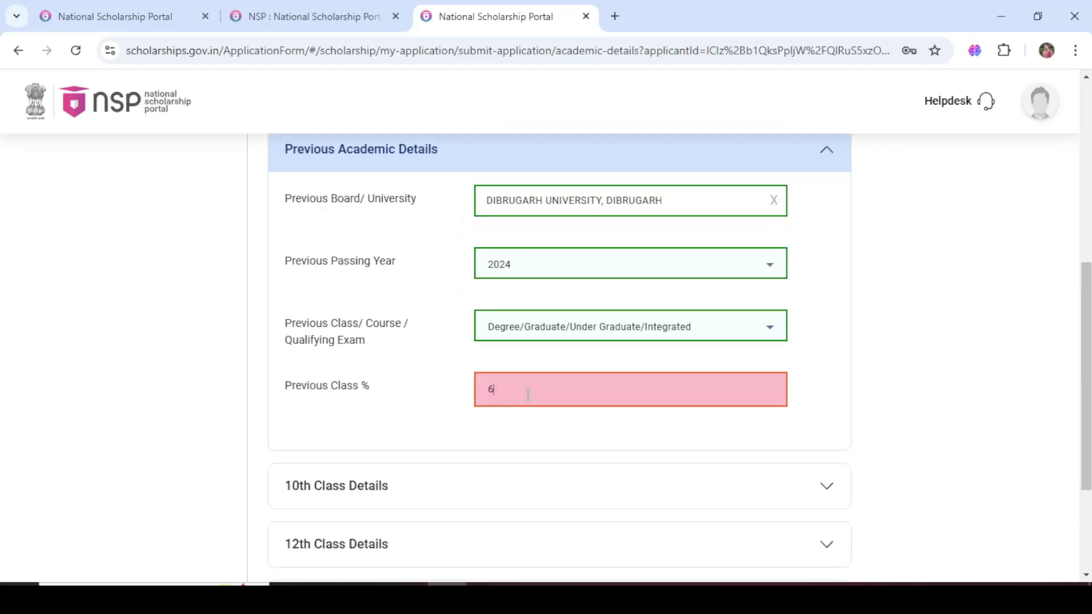
{"action": "type", "text": "0.11"}
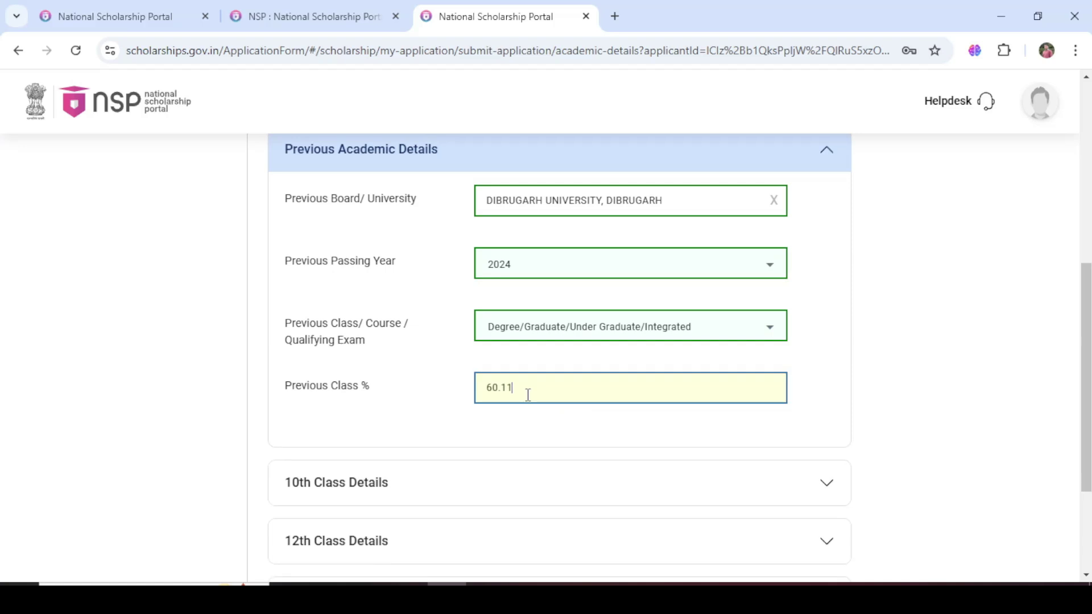
{"action": "left_click", "coordinate": [963, 384]}
{"action": "scroll", "coordinate": [961, 384], "scroll_direction": "down", "scroll_amount": 2}
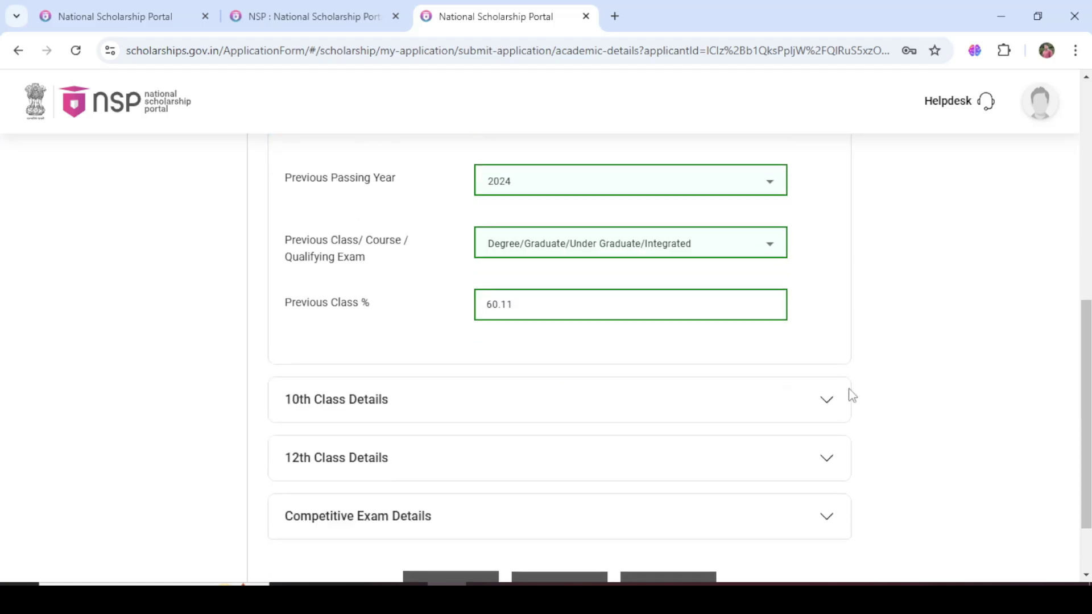
Step: Enter and confirm the 10th class roll number and choose CBSE as the board
{"action": "left_click", "coordinate": [780, 398]}
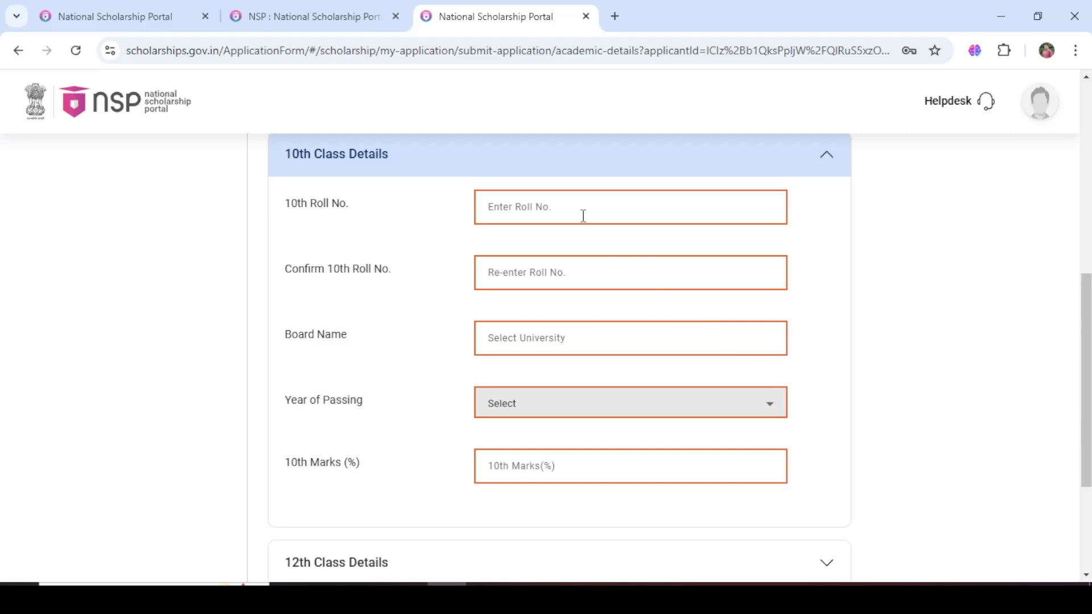
{"action": "key", "text": "Tab"}
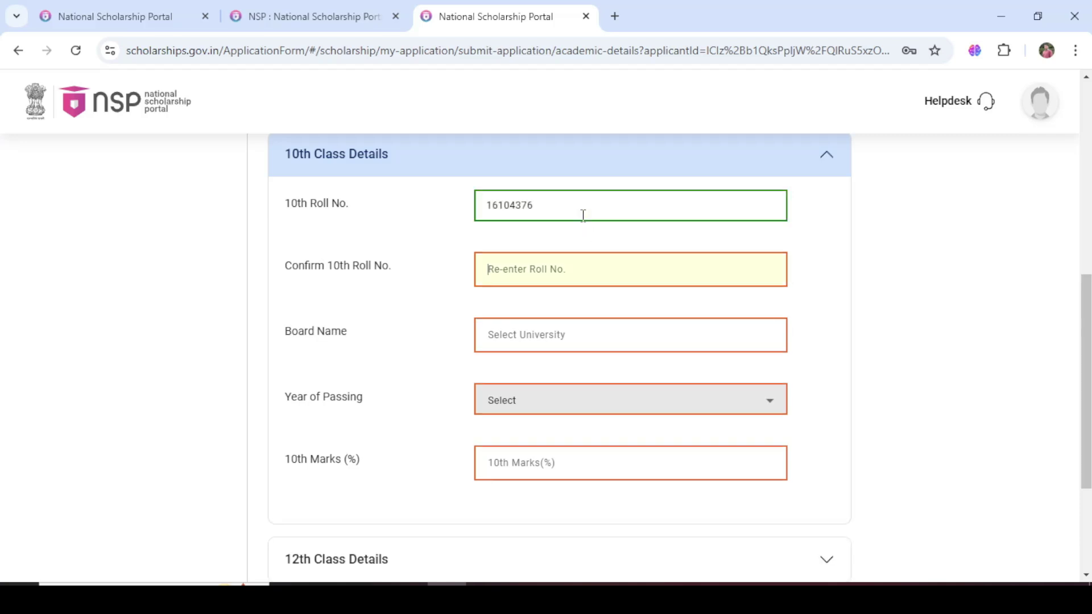
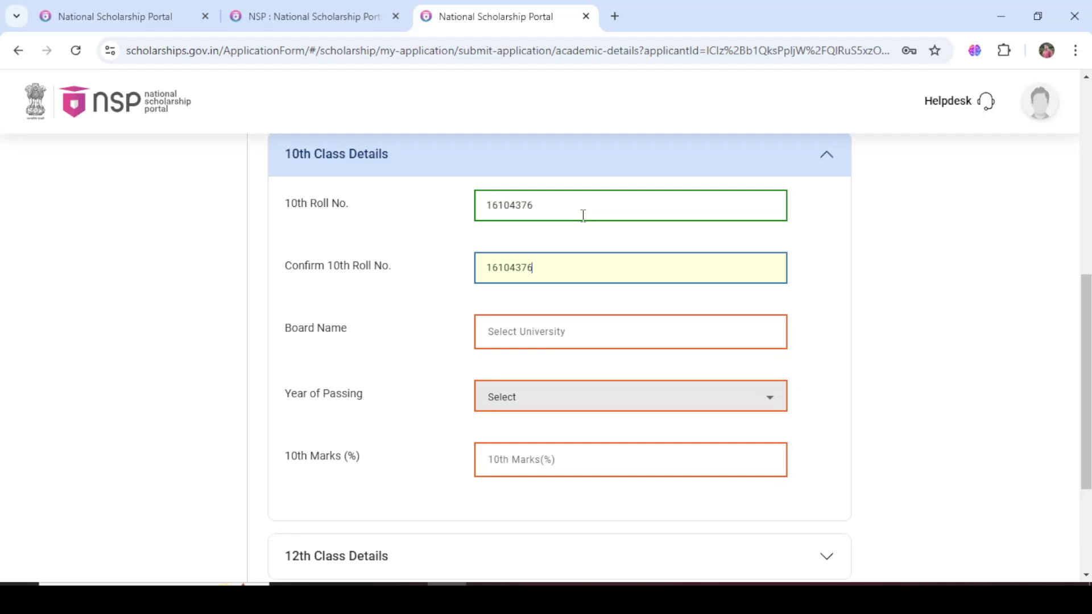
{"action": "key", "text": "Tab"}
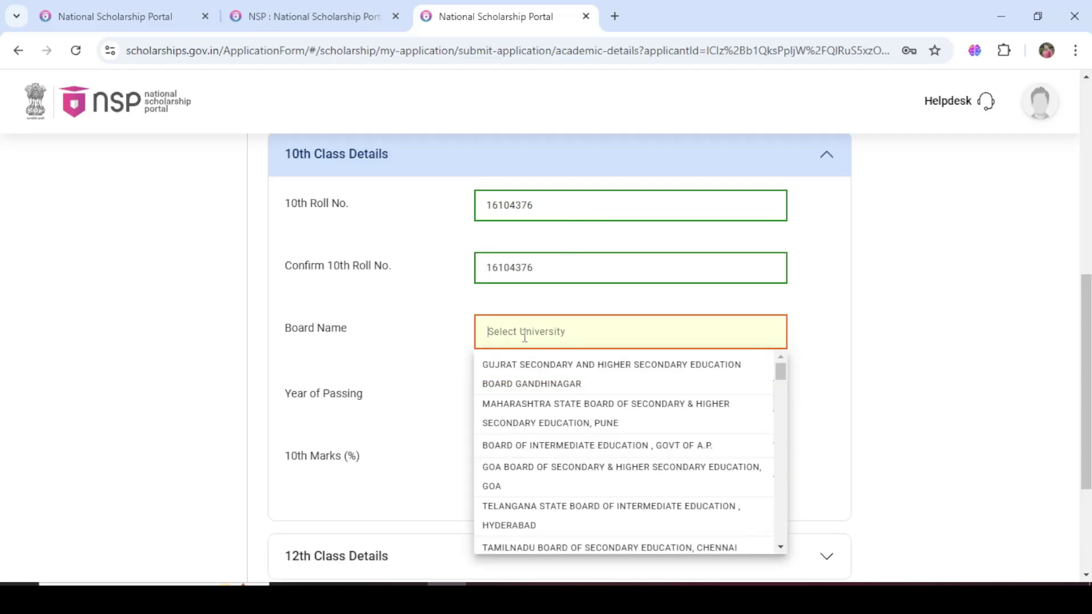
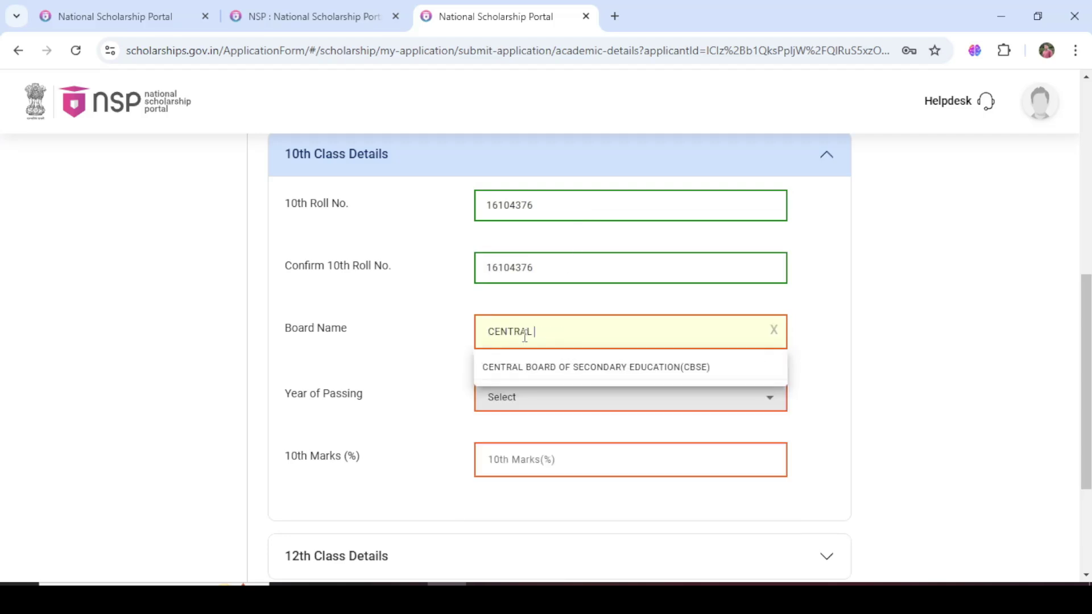
{"action": "left_click", "coordinate": [684, 375]}
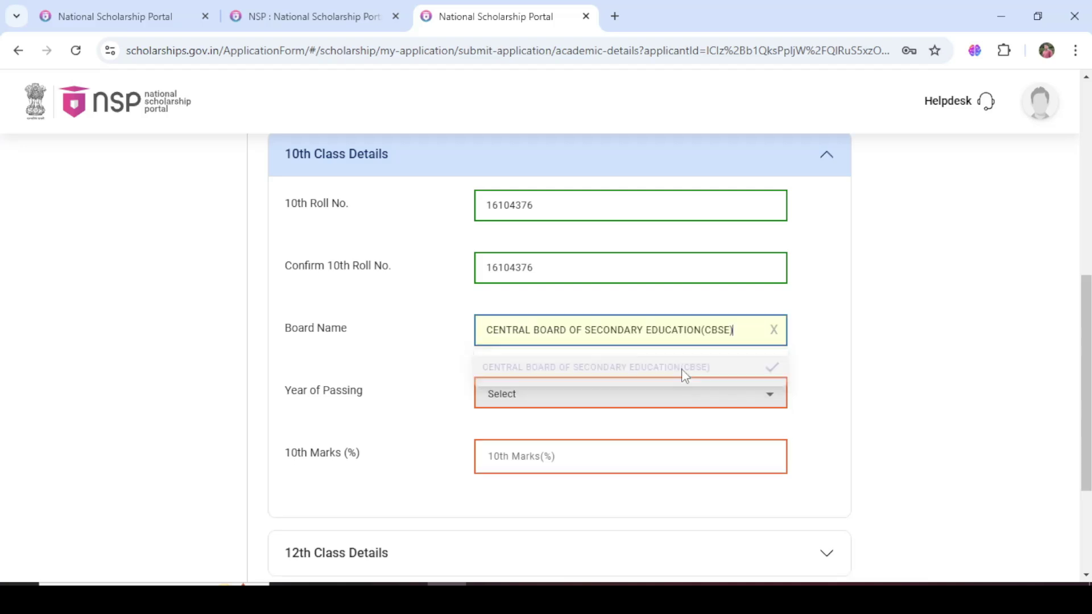
Step: Set the 10th passing year to 2021 and marks to 54.4%, then expand 12th Class Details
{"action": "scroll", "coordinate": [509, 385], "scroll_direction": "down", "scroll_amount": 1}
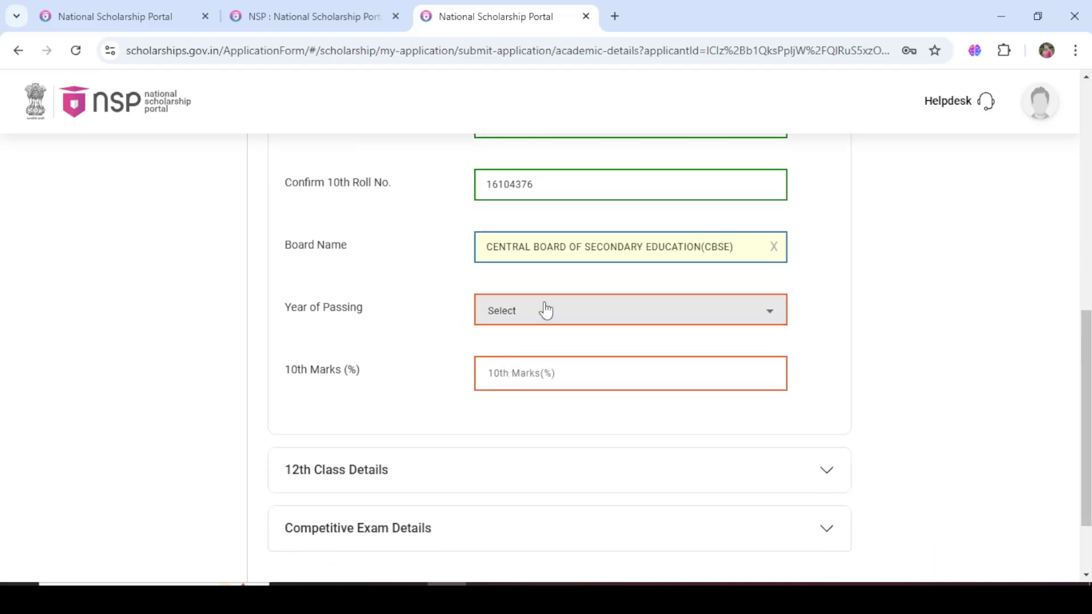
{"action": "left_click", "coordinate": [568, 312]}
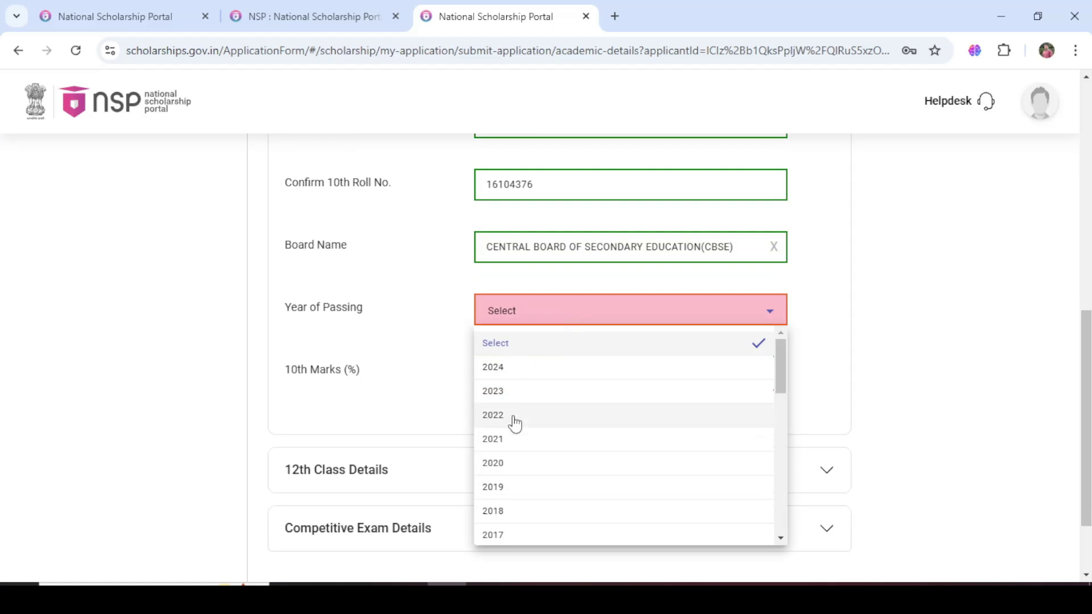
{"action": "left_click", "coordinate": [517, 440]}
{"action": "scroll", "coordinate": [575, 386], "scroll_direction": "up", "scroll_amount": 1}
{"action": "scroll", "coordinate": [578, 388], "scroll_direction": "down", "scroll_amount": 1}
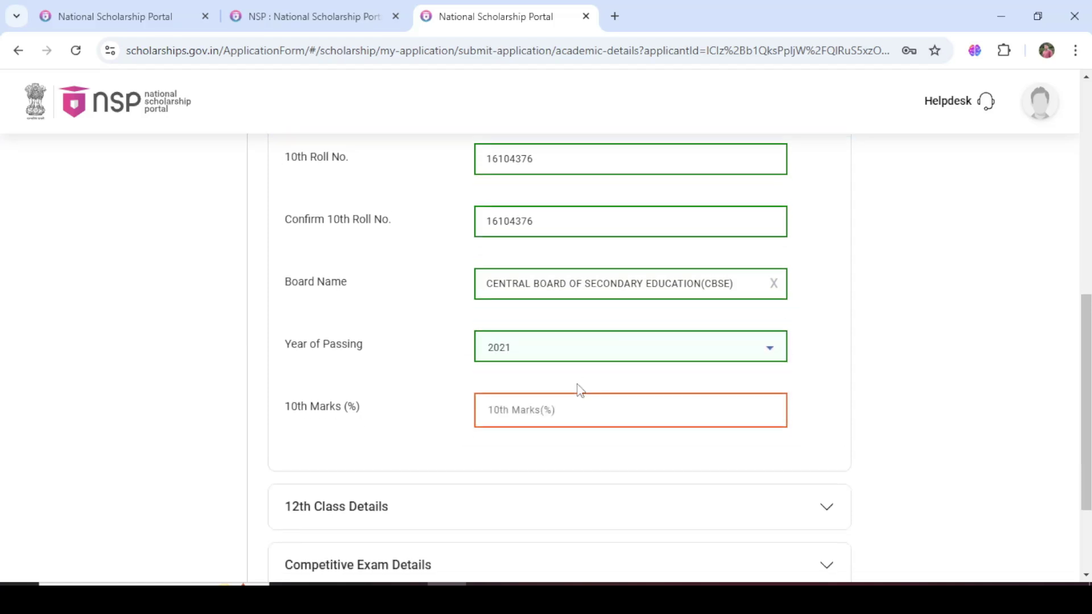
{"action": "type", "text": "54.4"}
{"action": "scroll", "coordinate": [646, 410], "scroll_direction": "down", "scroll_amount": 2}
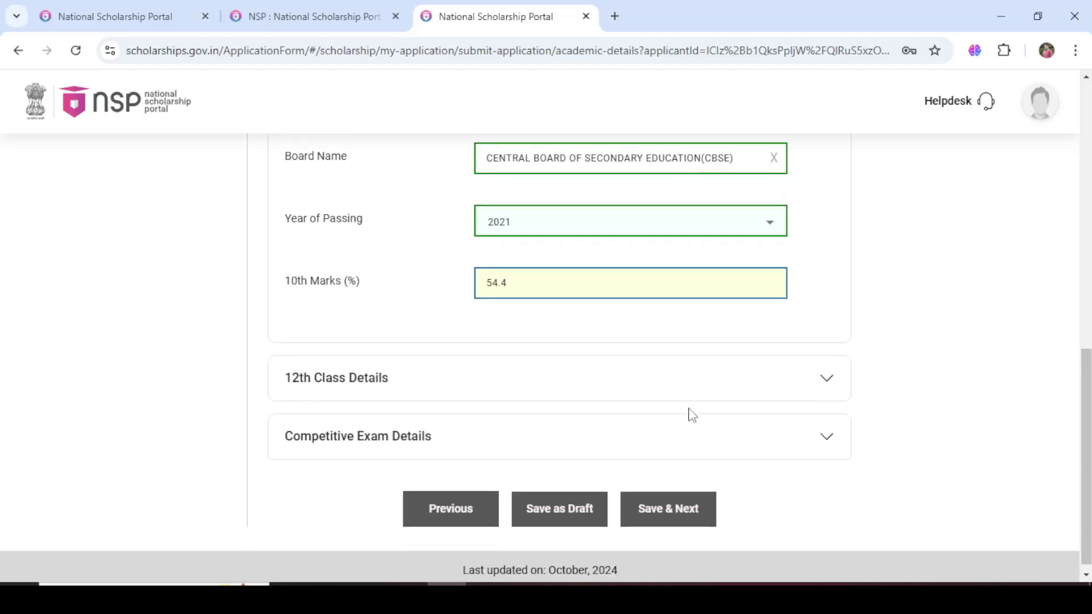
{"action": "left_click", "coordinate": [508, 374]}
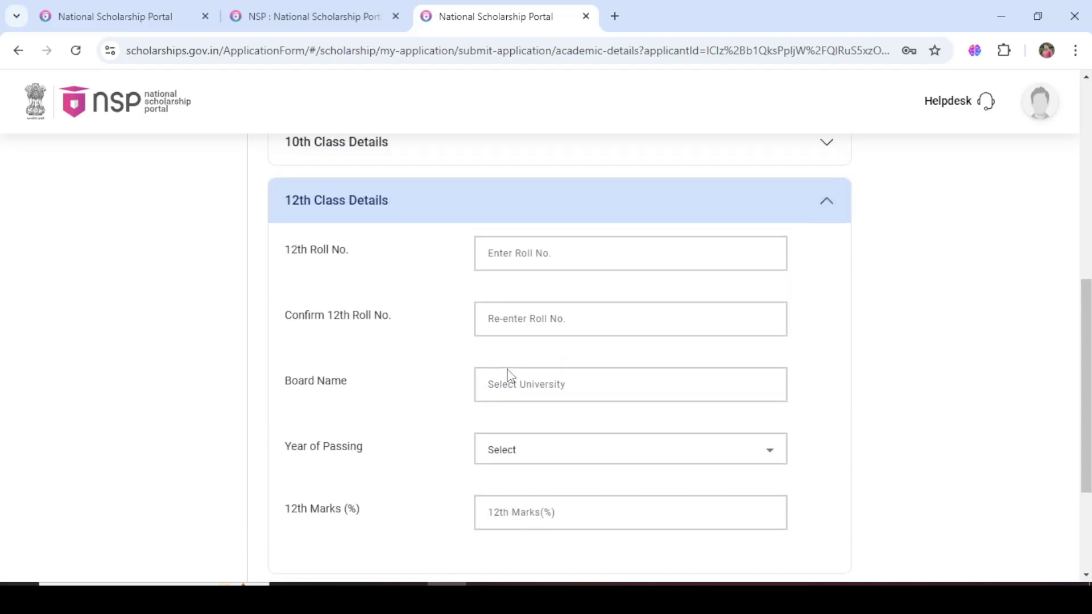
Step: Enter and confirm the 12th class roll number
{"action": "left_click", "coordinate": [519, 258]}
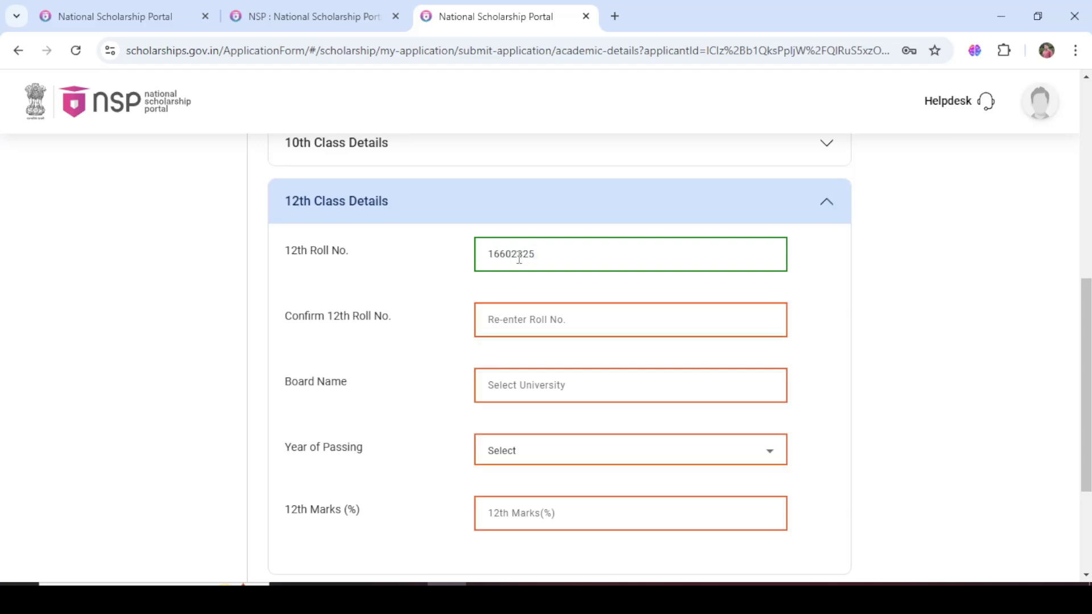
{"action": "key", "text": "Tab"}
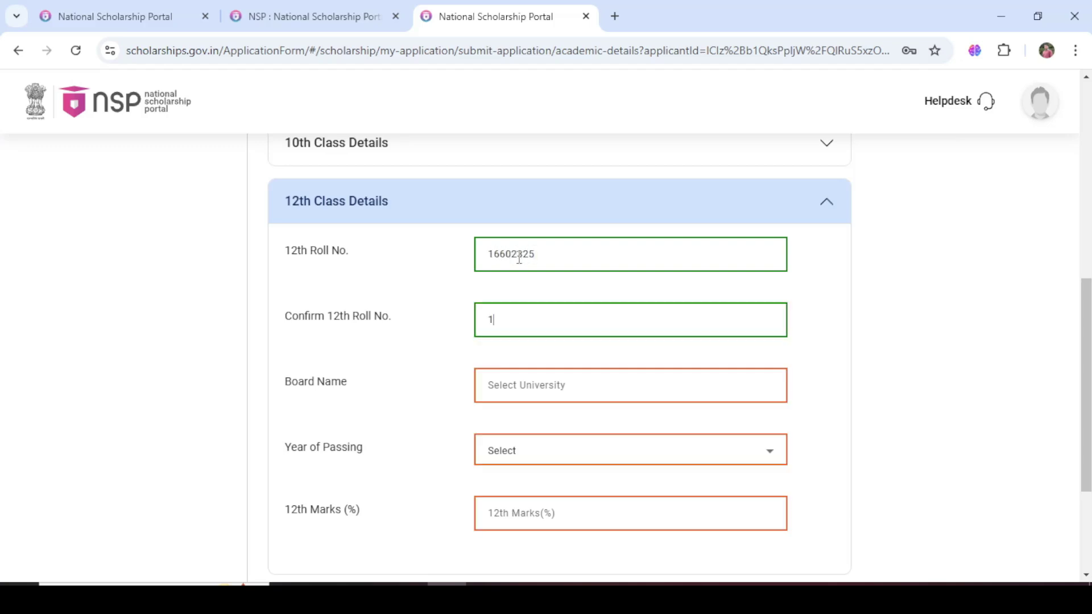
Step: Choose CBSE as the 12th board, passing year 2023, and 60 percent marks
{"action": "left_click", "coordinate": [506, 393]}
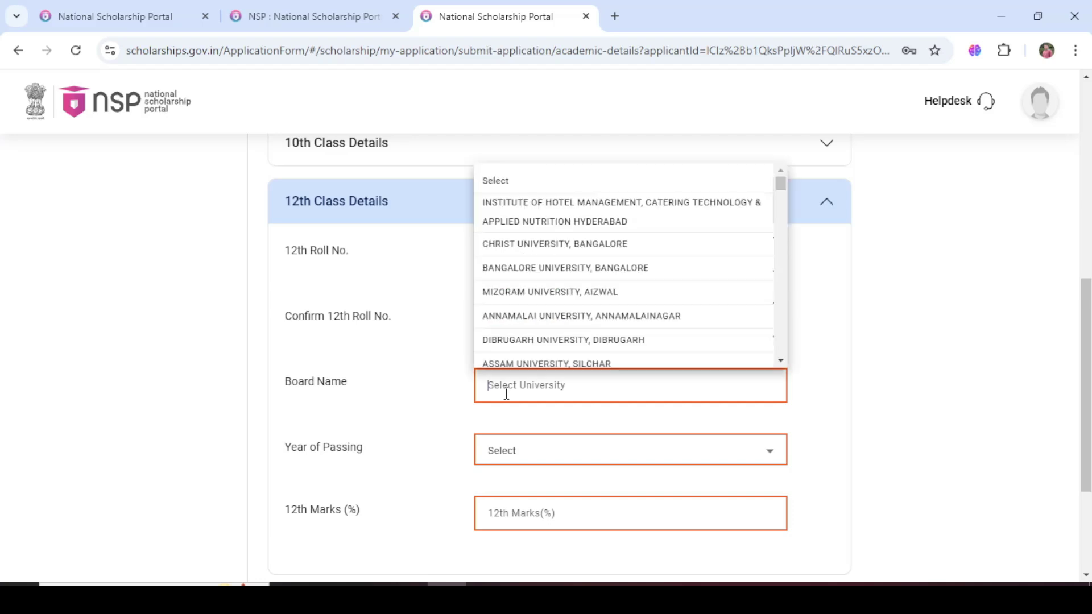
{"action": "type", "text": "CENTRAL BOARD"}
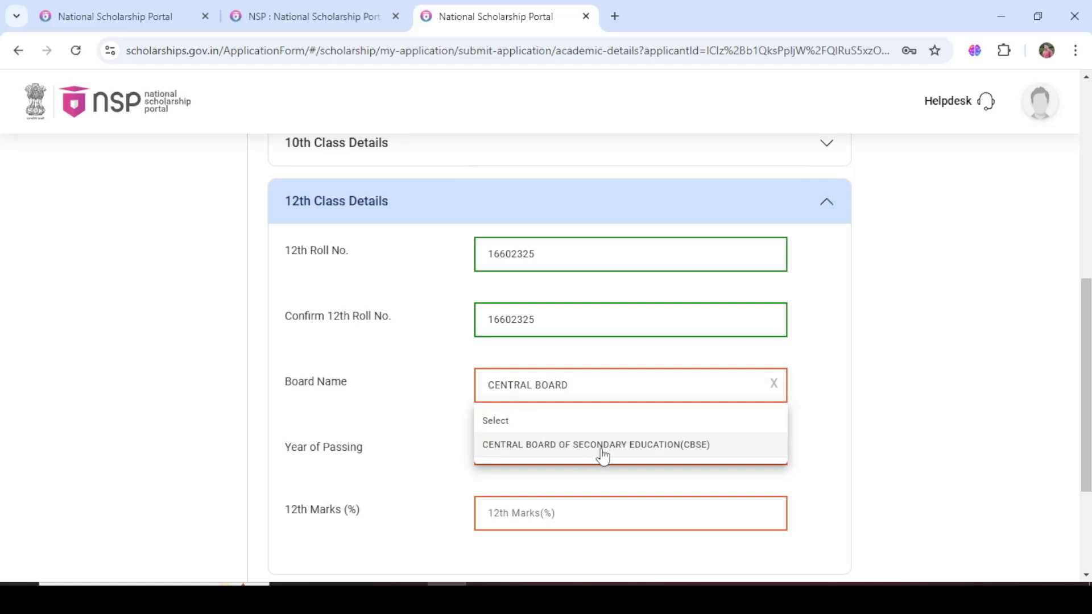
{"action": "left_click", "coordinate": [673, 450]}
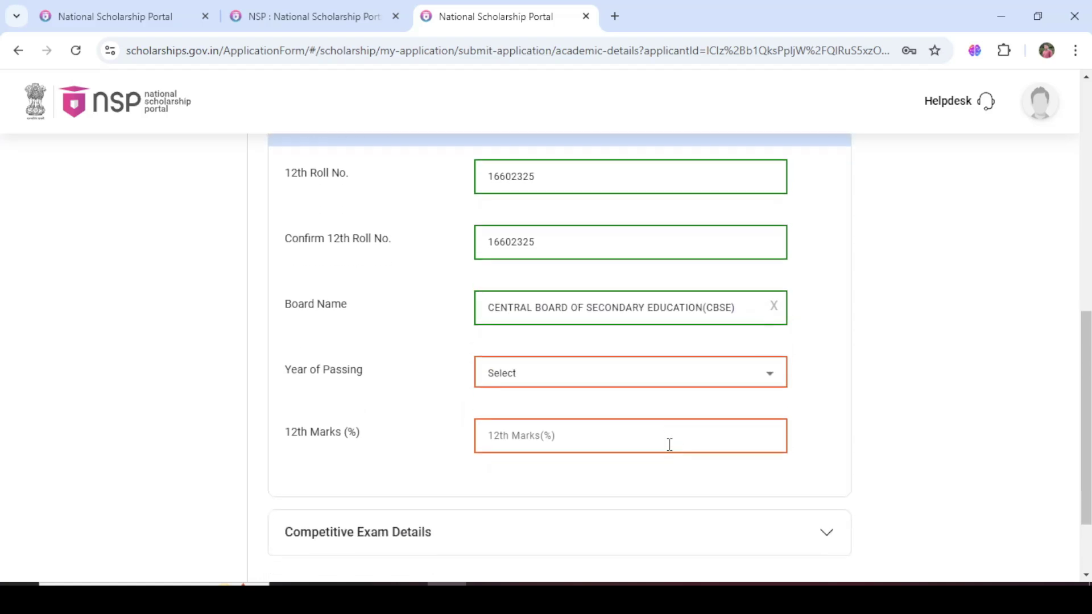
{"action": "left_click", "coordinate": [576, 376]}
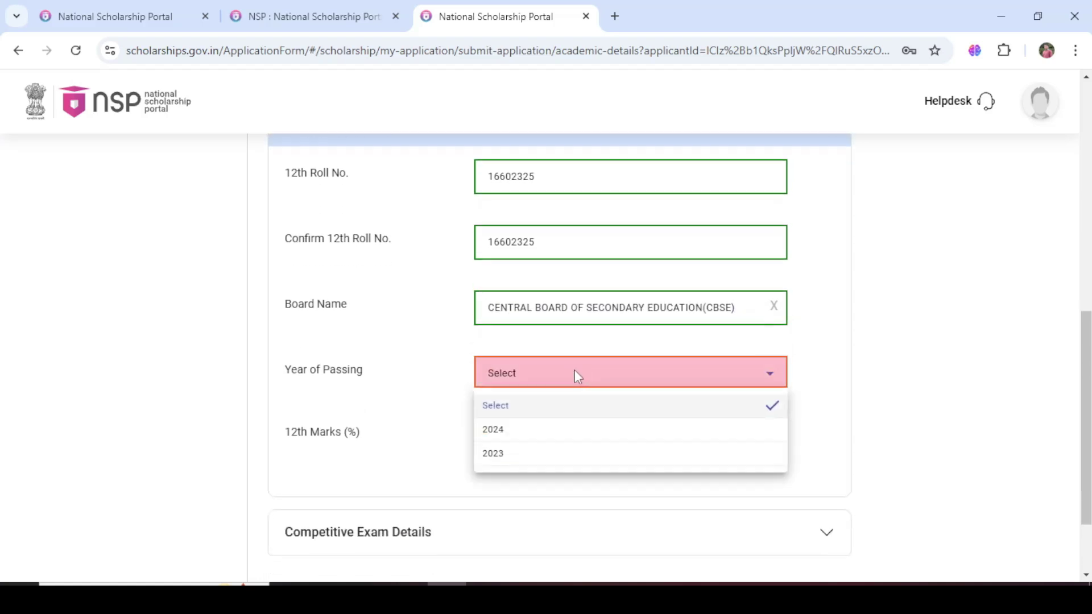
{"action": "left_click", "coordinate": [513, 454]}
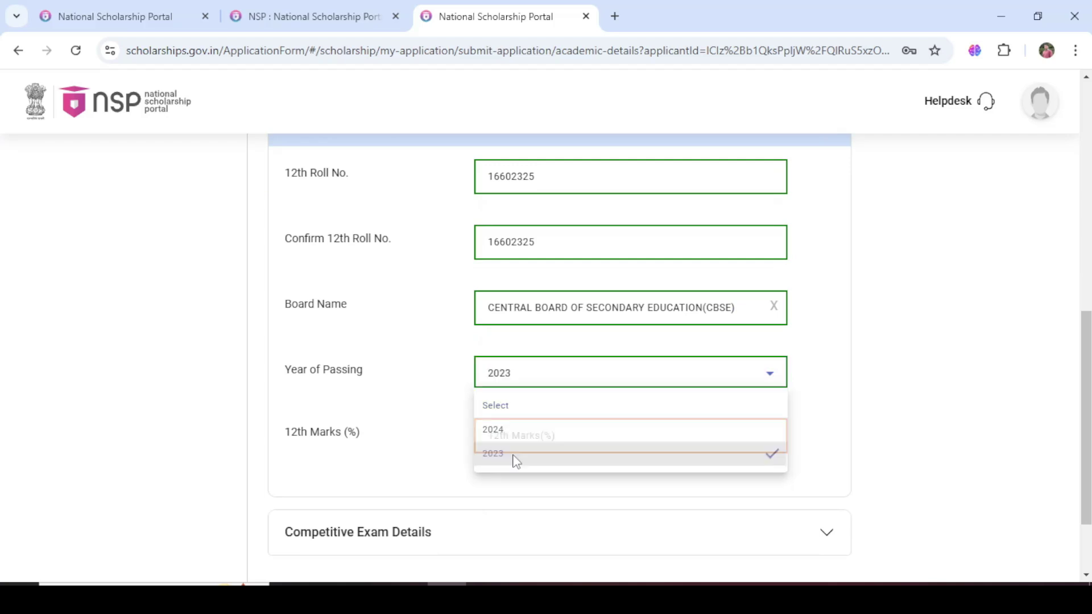
{"action": "scroll", "coordinate": [523, 419], "scroll_direction": "down", "scroll_amount": 2}
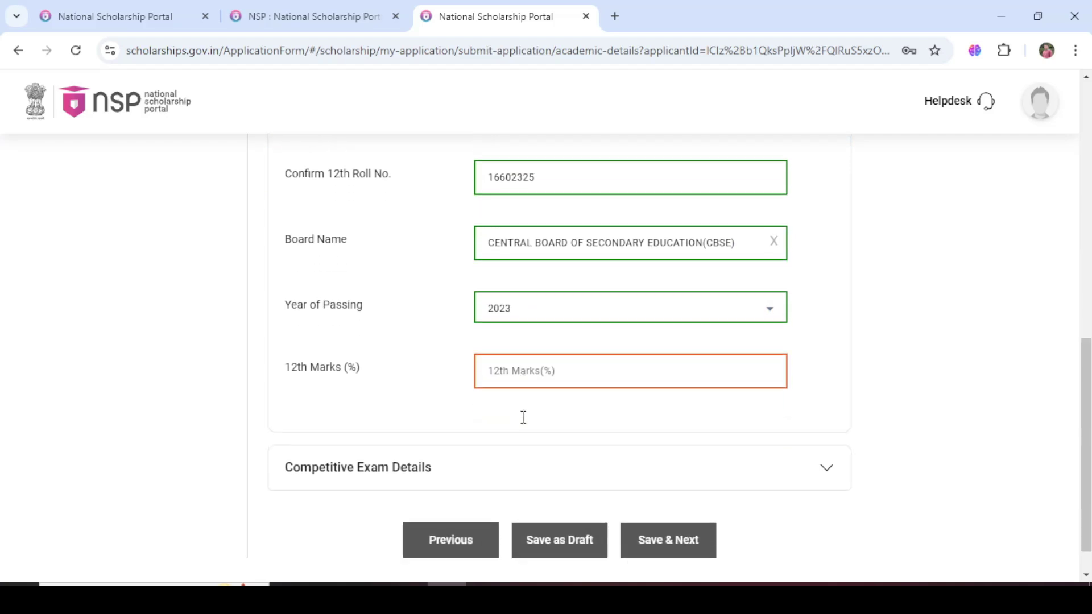
{"action": "type", "text": "60"}
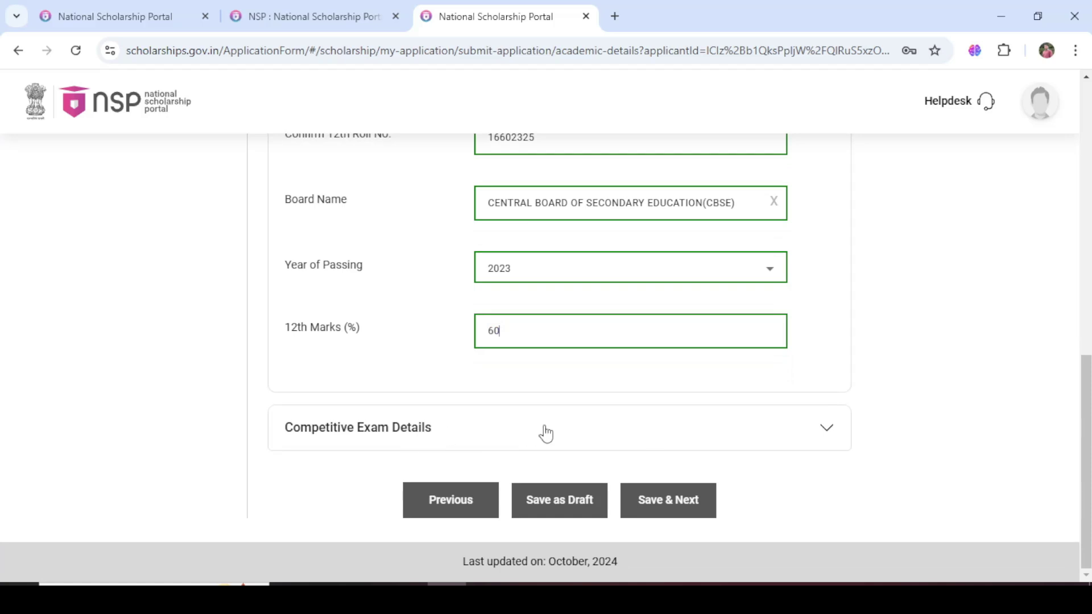
Step: Save the academic details and continue past the application specific step
{"action": "left_click", "coordinate": [675, 512]}
{"action": "left_click", "coordinate": [546, 401]}
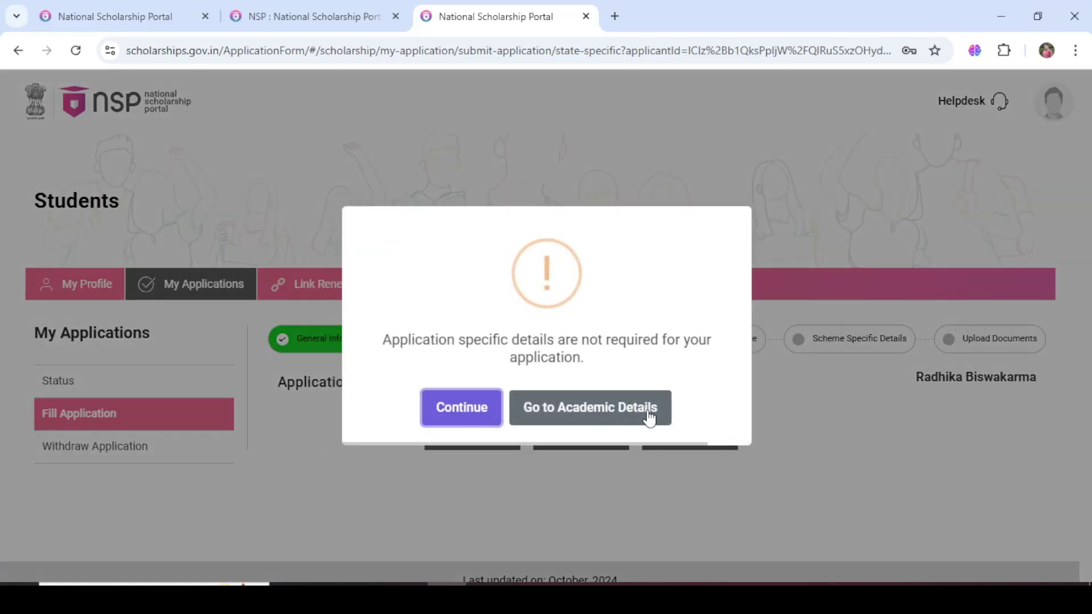
{"action": "left_click", "coordinate": [453, 410]}
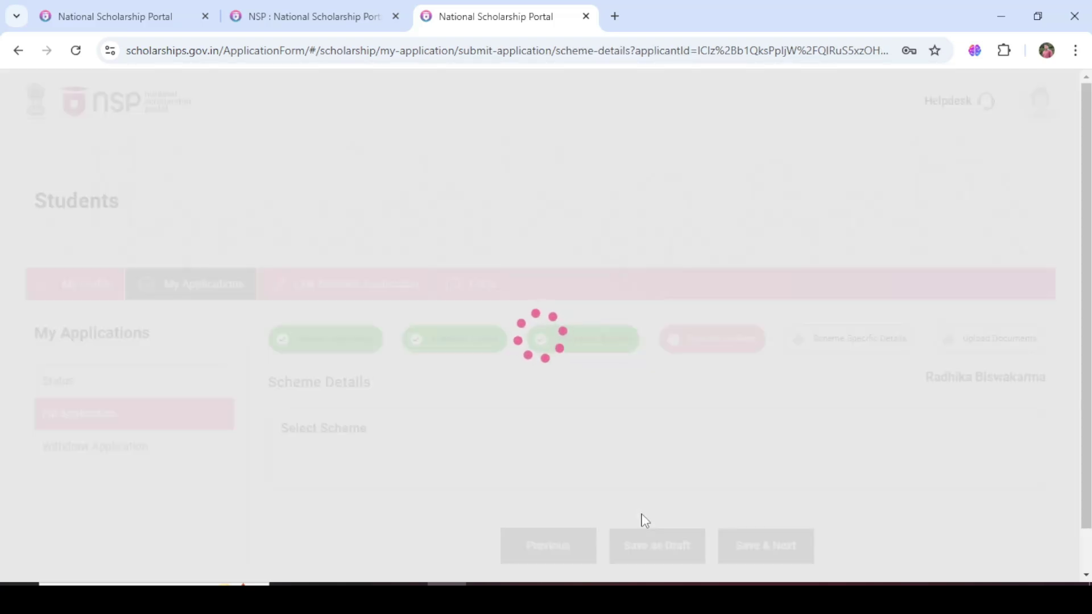
Step: Select and save the Post Matric Scholarship to OBC Students - Assam scheme, then confirm Scheme Specific Details
{"action": "scroll", "coordinate": [643, 520], "scroll_direction": "down", "scroll_amount": 2}
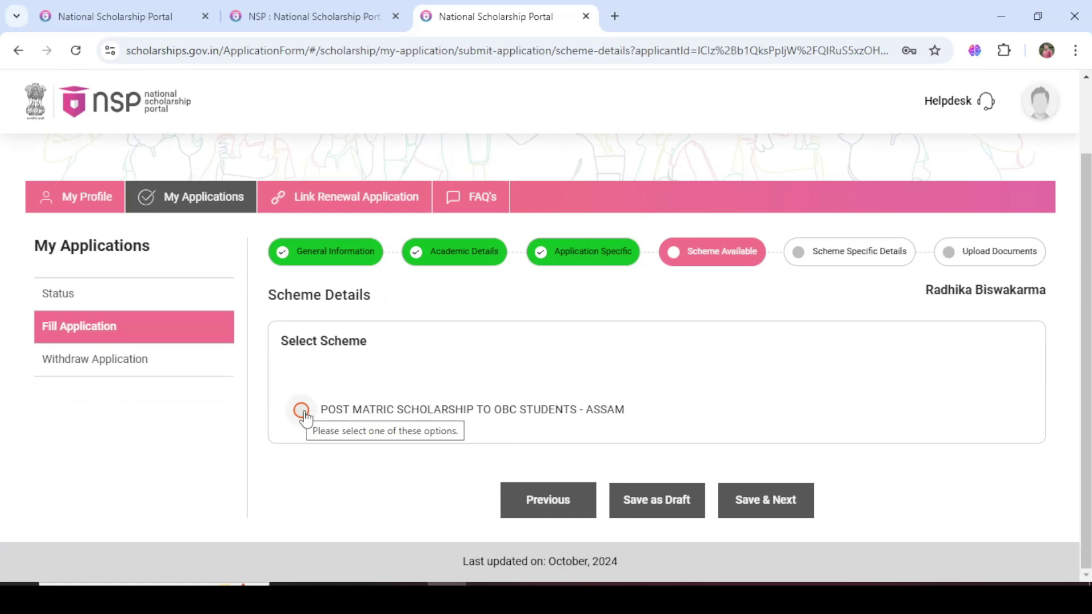
{"action": "left_click", "coordinate": [301, 411]}
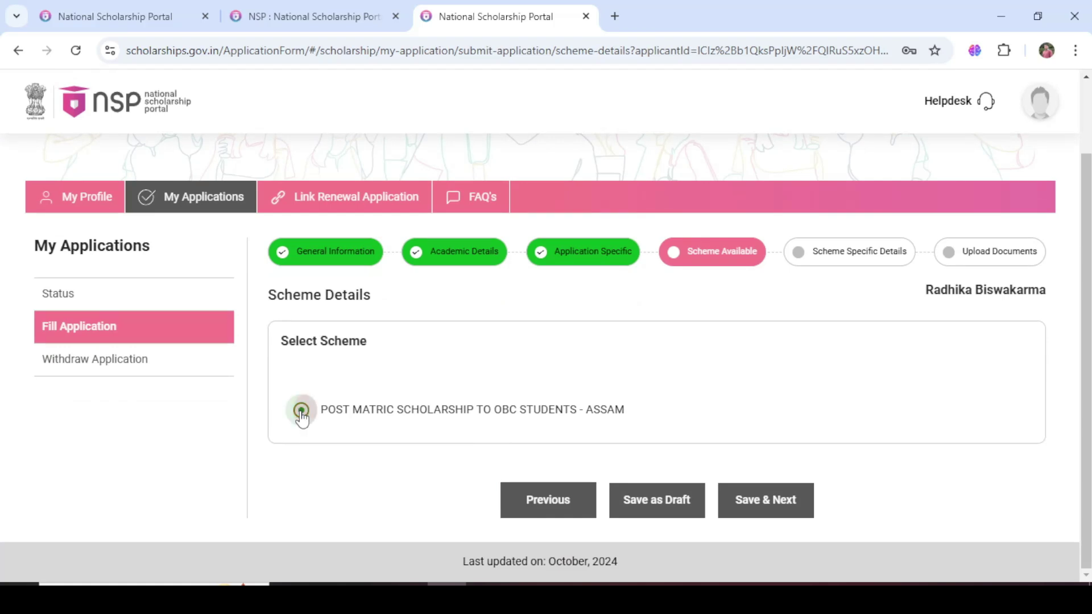
{"action": "left_click", "coordinate": [785, 510]}
{"action": "left_click", "coordinate": [547, 393]}
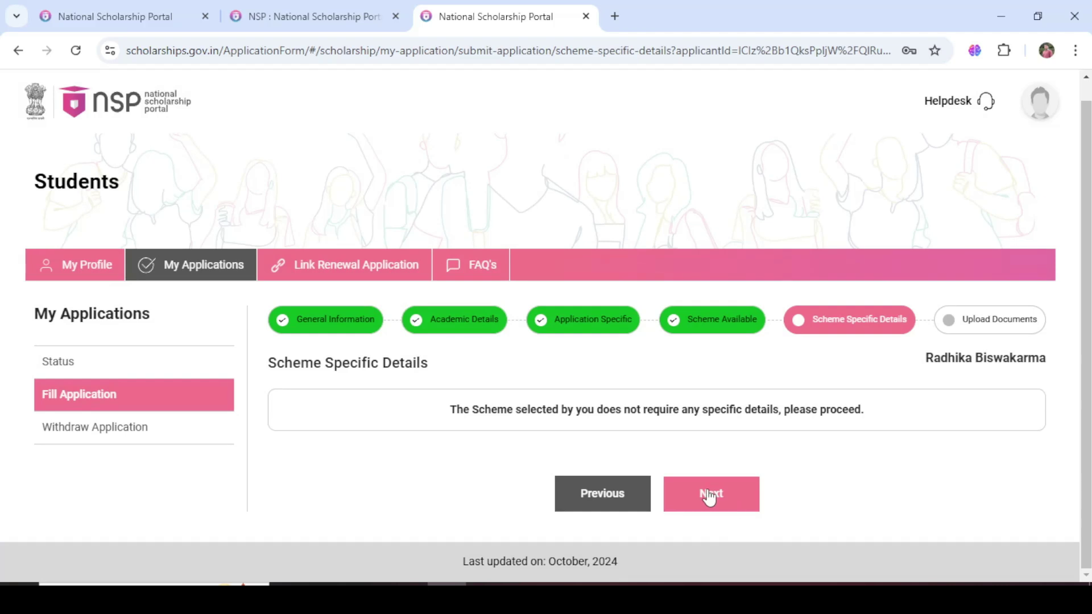
{"action": "left_click", "coordinate": [709, 497]}
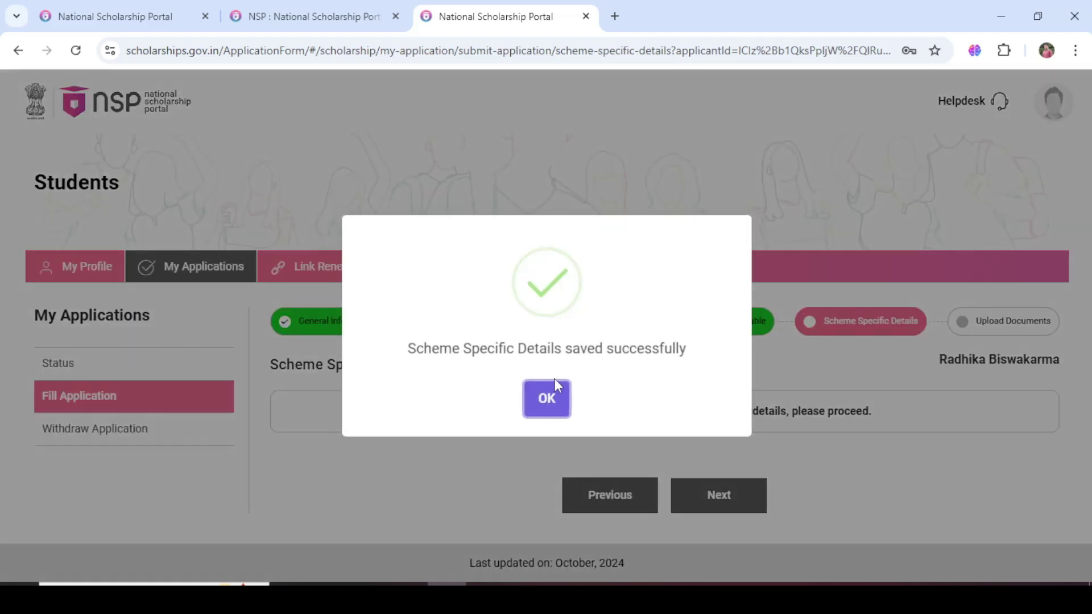
{"action": "left_click", "coordinate": [547, 398]}
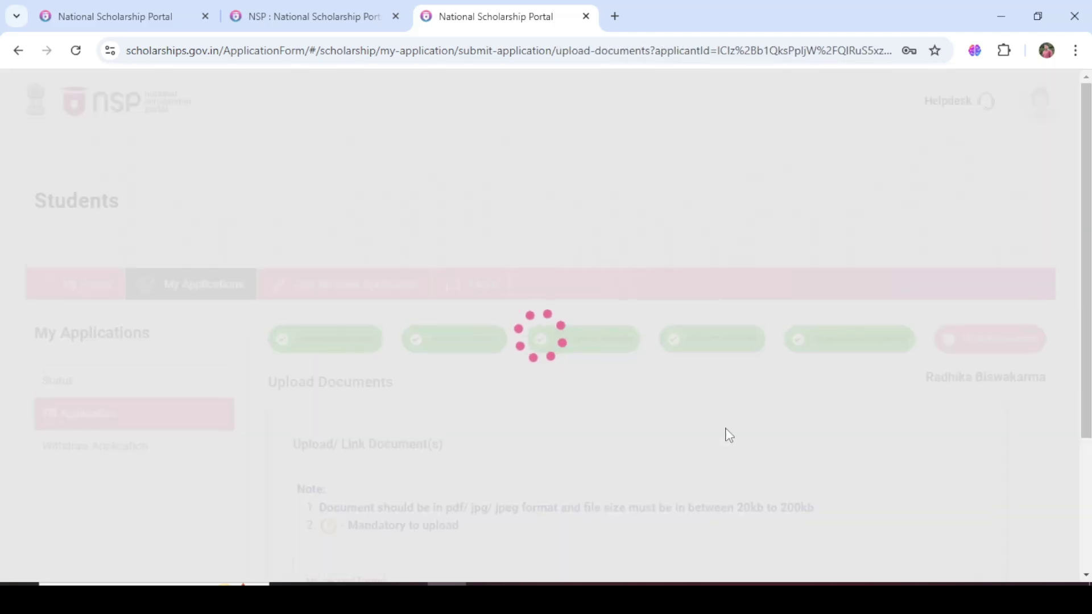
{"action": "scroll", "coordinate": [729, 436], "scroll_direction": "down", "scroll_amount": 3}
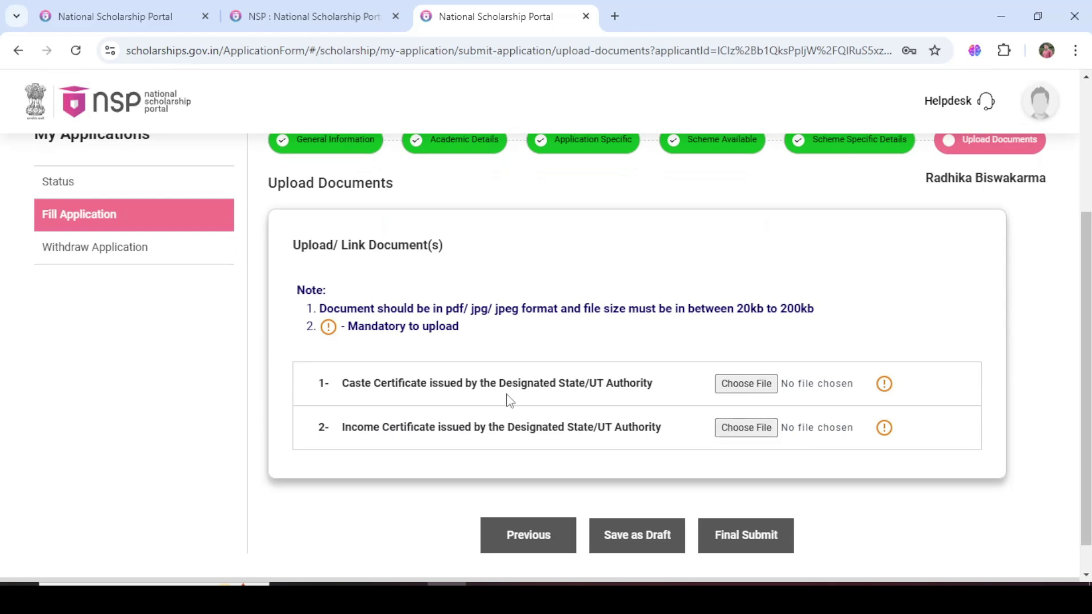
{"action": "scroll", "coordinate": [510, 401], "scroll_direction": "up", "scroll_amount": 1}
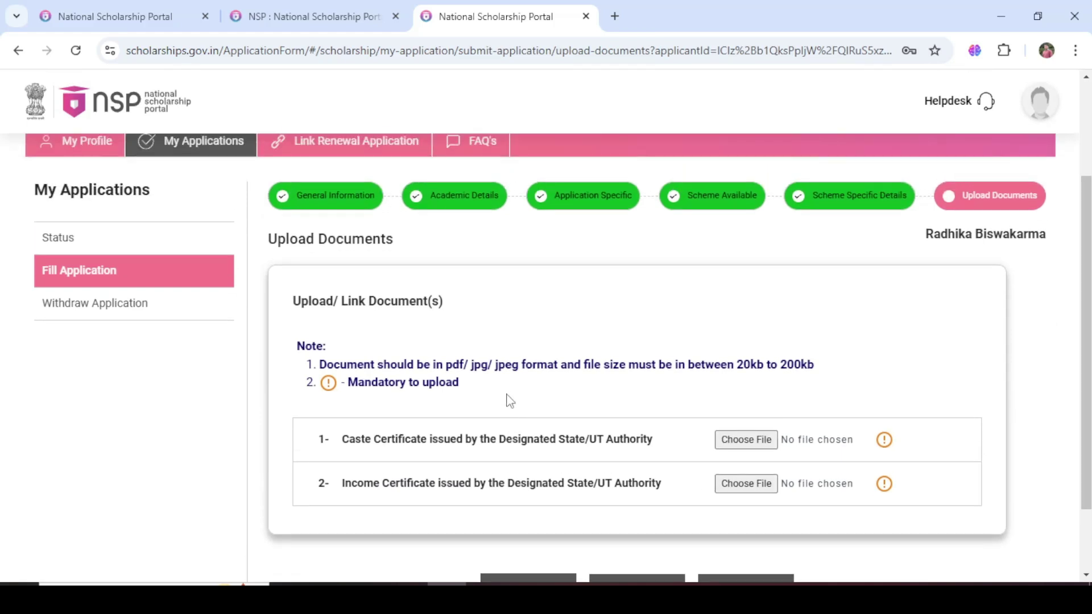
{"action": "scroll", "coordinate": [508, 394], "scroll_direction": "down", "scroll_amount": 1}
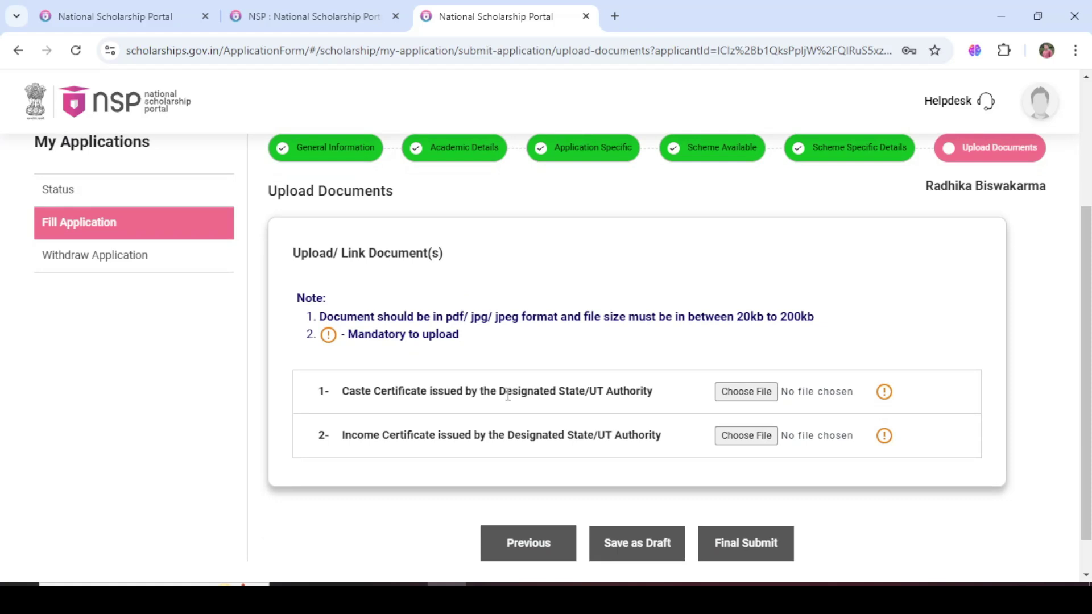
{"action": "scroll", "coordinate": [508, 394], "scroll_direction": "up", "scroll_amount": 2}
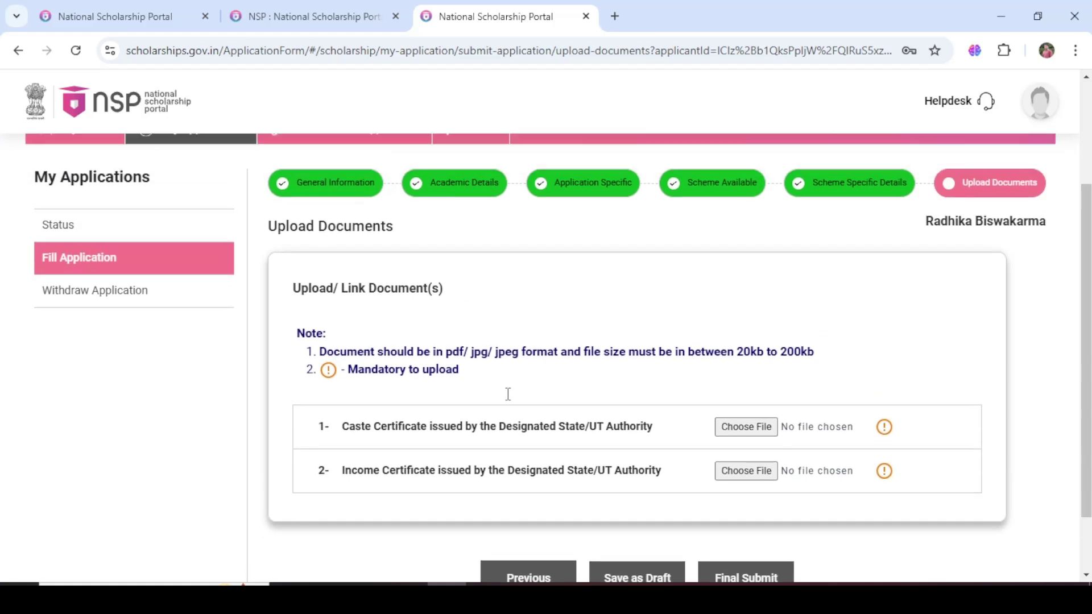
{"action": "scroll", "coordinate": [511, 401], "scroll_direction": "down", "scroll_amount": 1}
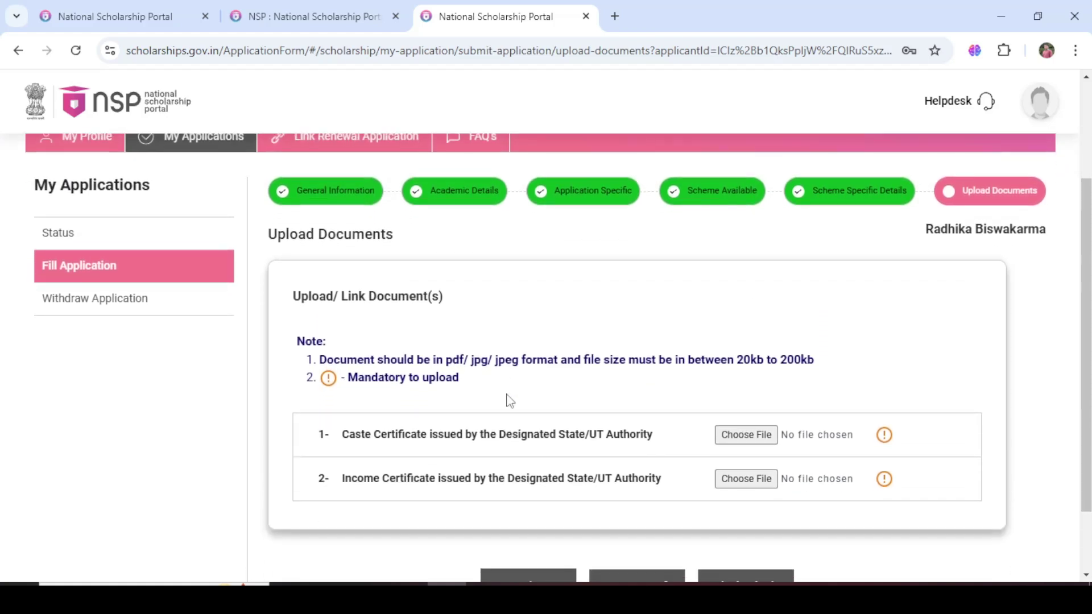
{"action": "left_click", "coordinate": [1076, 50]}
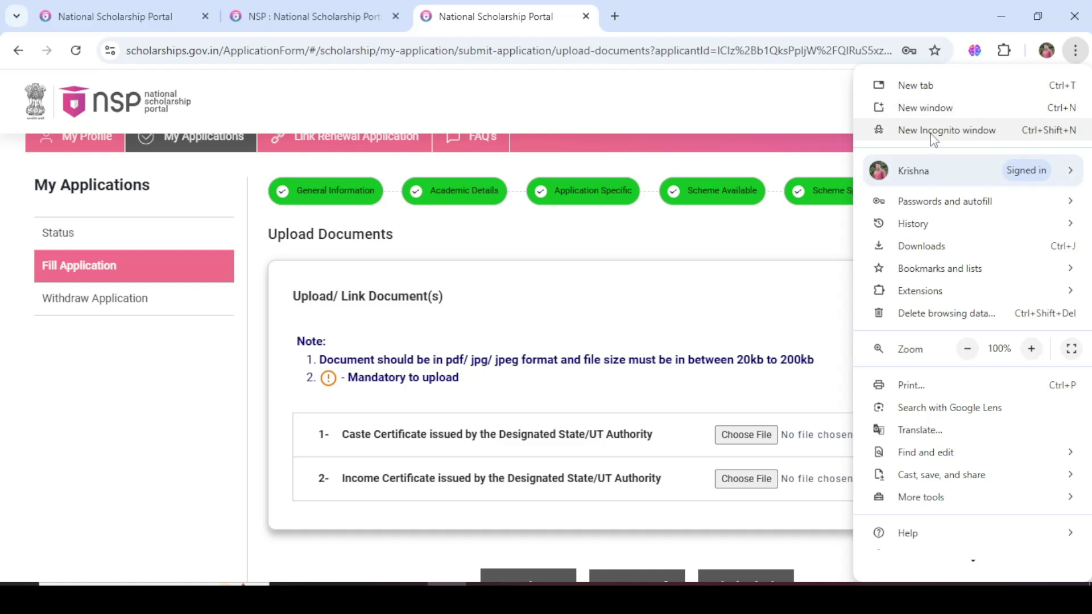
{"action": "left_click", "coordinate": [610, 118]}
{"action": "scroll", "coordinate": [578, 293], "scroll_direction": "up", "scroll_amount": 2}
{"action": "scroll", "coordinate": [578, 292], "scroll_direction": "down", "scroll_amount": 1}
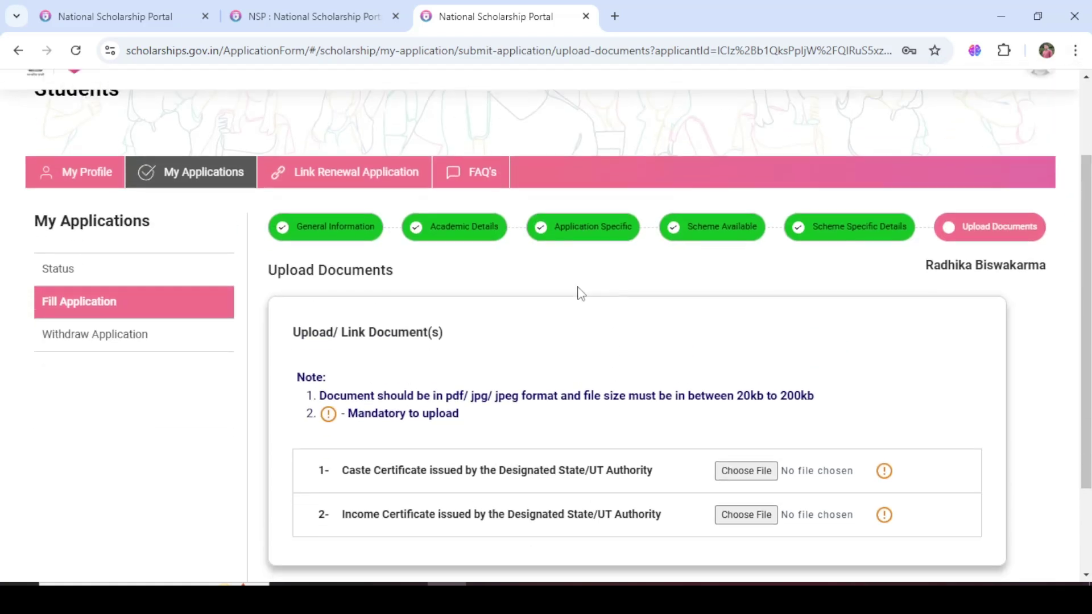
{"action": "scroll", "coordinate": [580, 293], "scroll_direction": "down", "scroll_amount": 1}
{"action": "scroll", "coordinate": [580, 293], "scroll_direction": "down", "scroll_amount": 2}
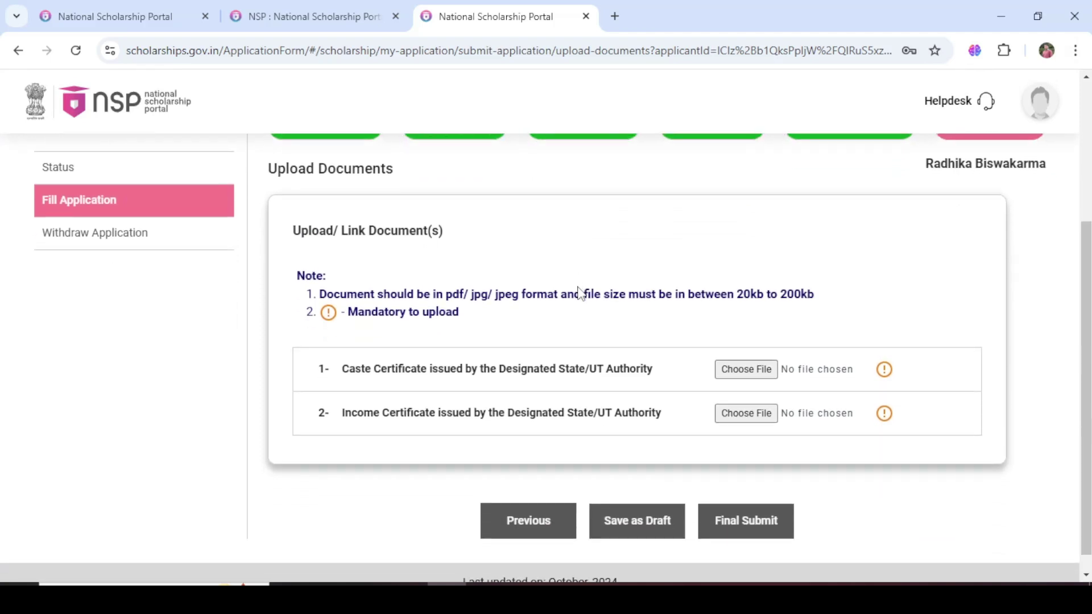
{"action": "scroll", "coordinate": [595, 369], "scroll_direction": "down", "scroll_amount": 1}
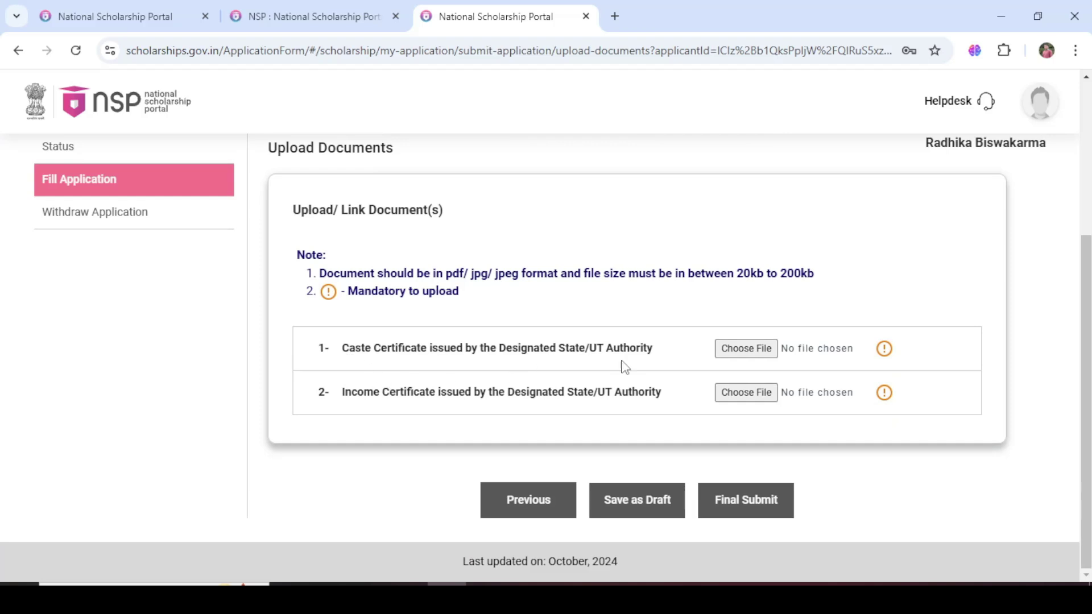
{"action": "left_click", "coordinate": [746, 349]}
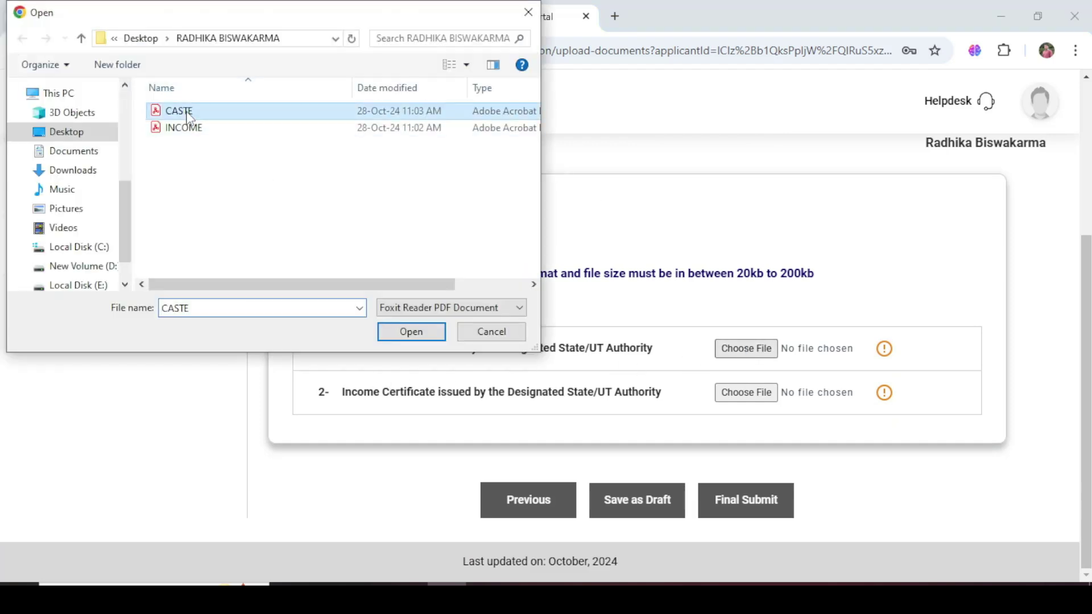
{"action": "double_click", "coordinate": [183, 111]}
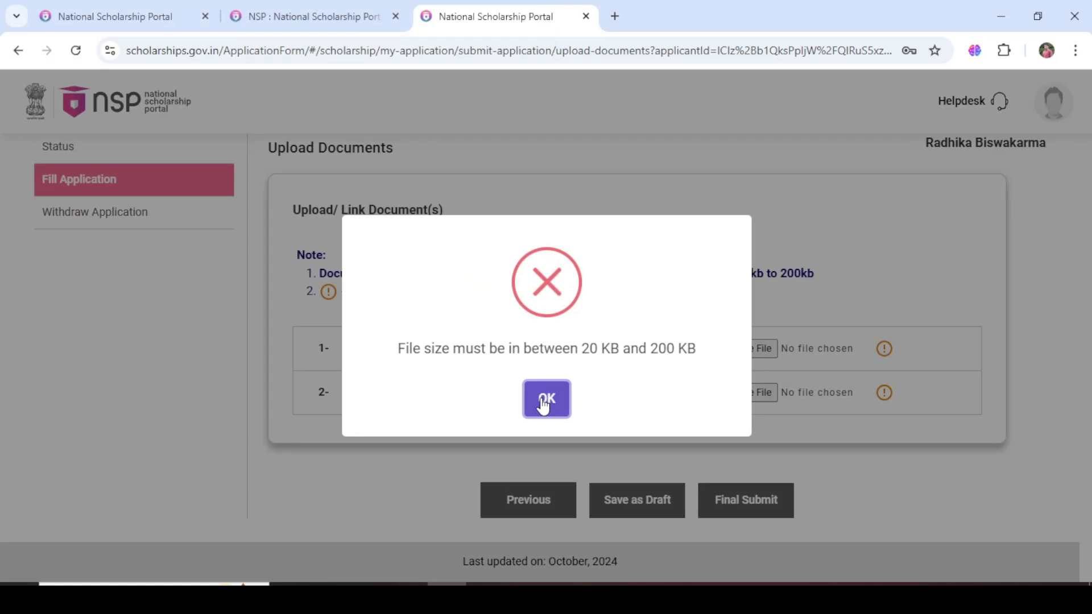
{"action": "left_click", "coordinate": [543, 404]}
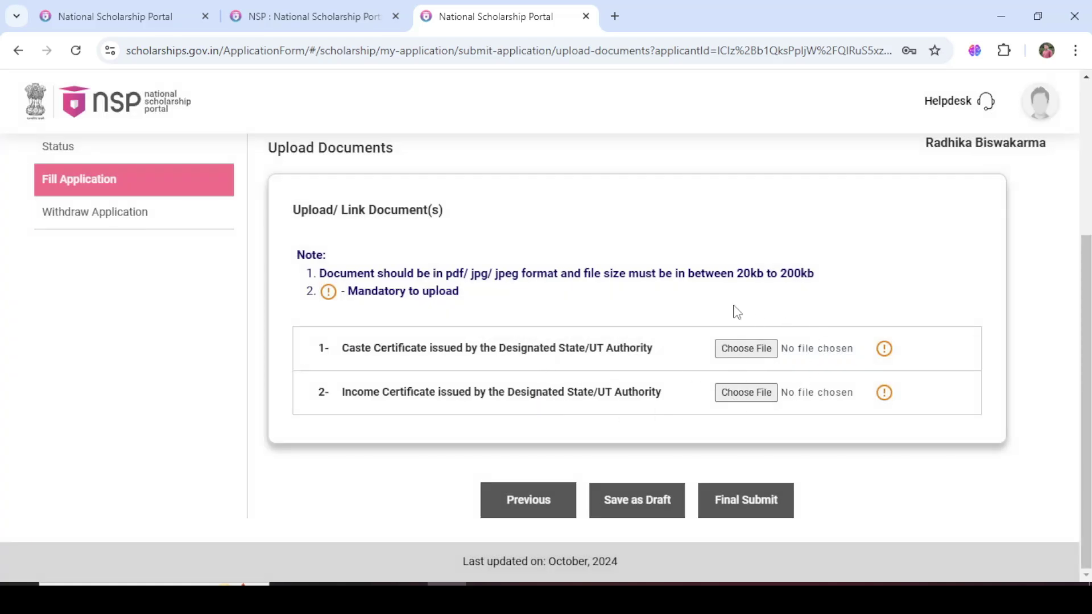
Step: Upload CASTE.pdf as the caste certificate
{"action": "scroll", "coordinate": [763, 348], "scroll_direction": "up", "scroll_amount": 1}
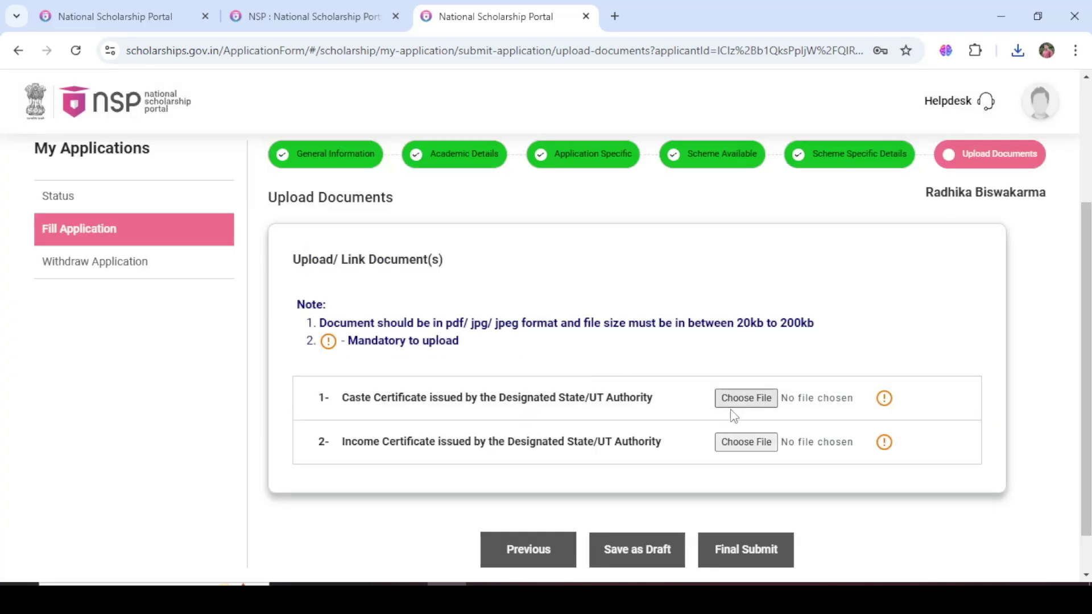
{"action": "left_click", "coordinate": [746, 398]}
{"action": "left_click", "coordinate": [168, 112]}
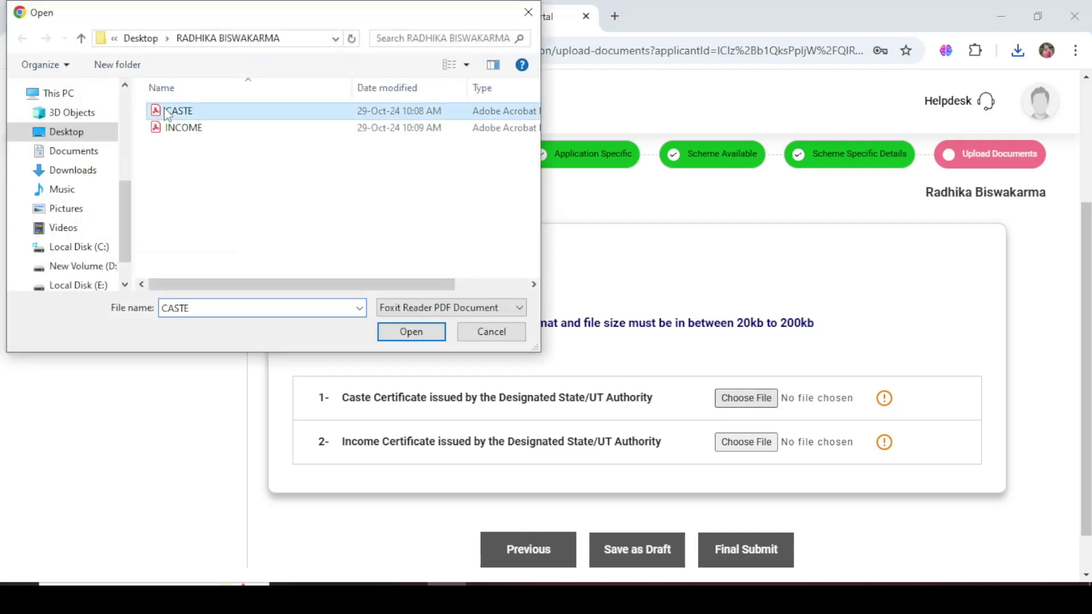
{"action": "double_click", "coordinate": [168, 112]}
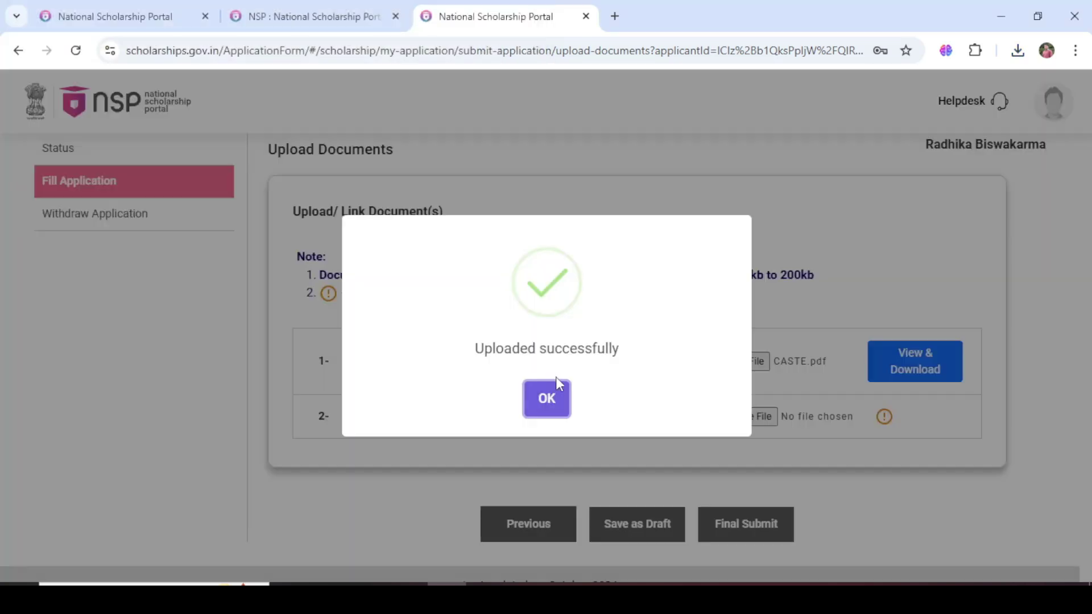
{"action": "left_click", "coordinate": [548, 398]}
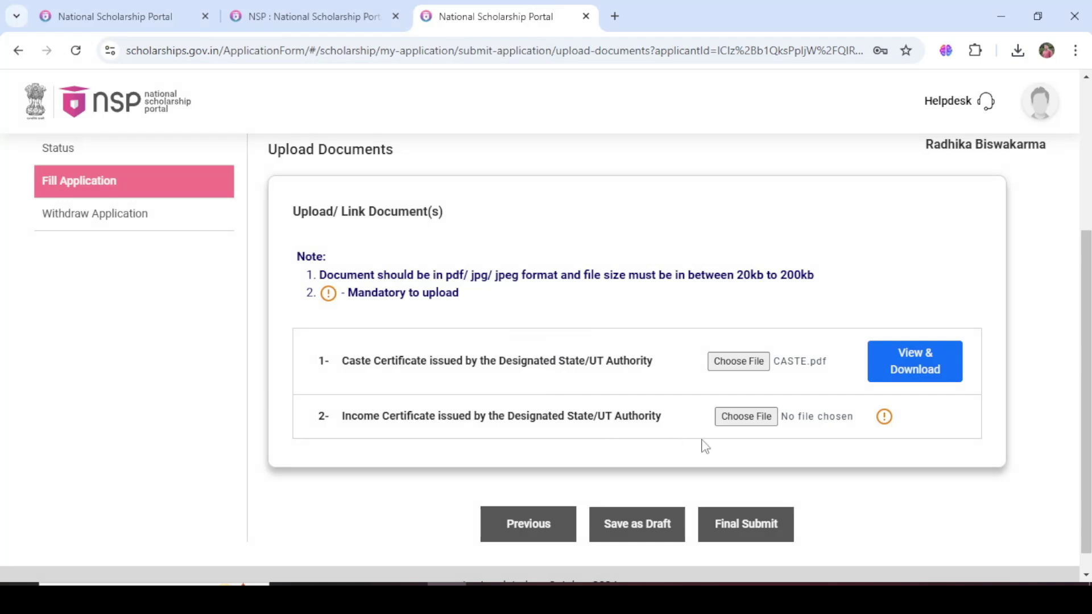
Step: Upload INCOME.pdf as the income certificate
{"action": "left_click", "coordinate": [756, 419]}
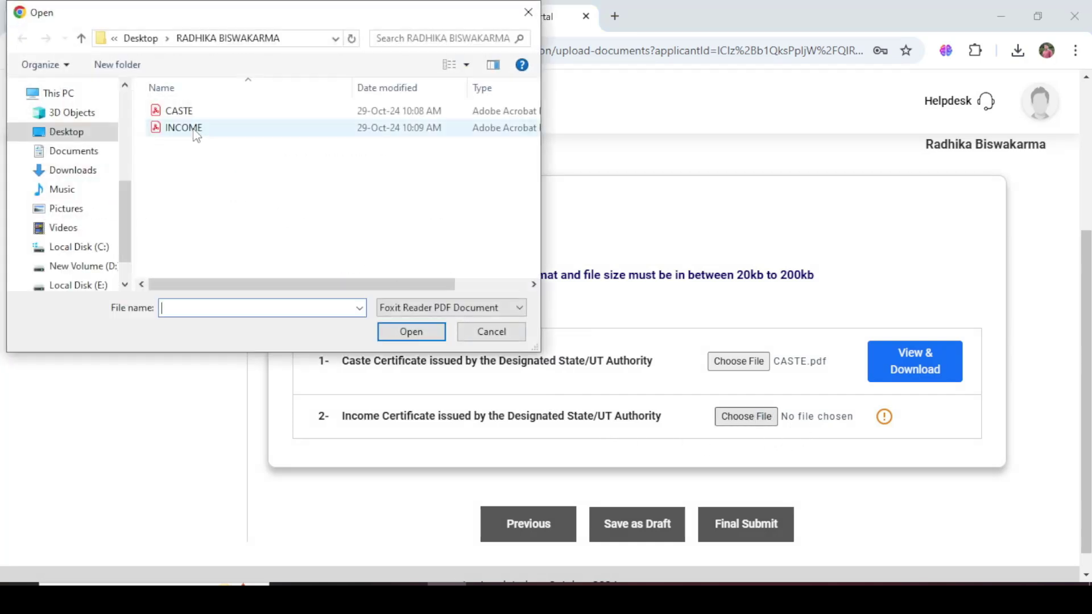
{"action": "double_click", "coordinate": [196, 135]}
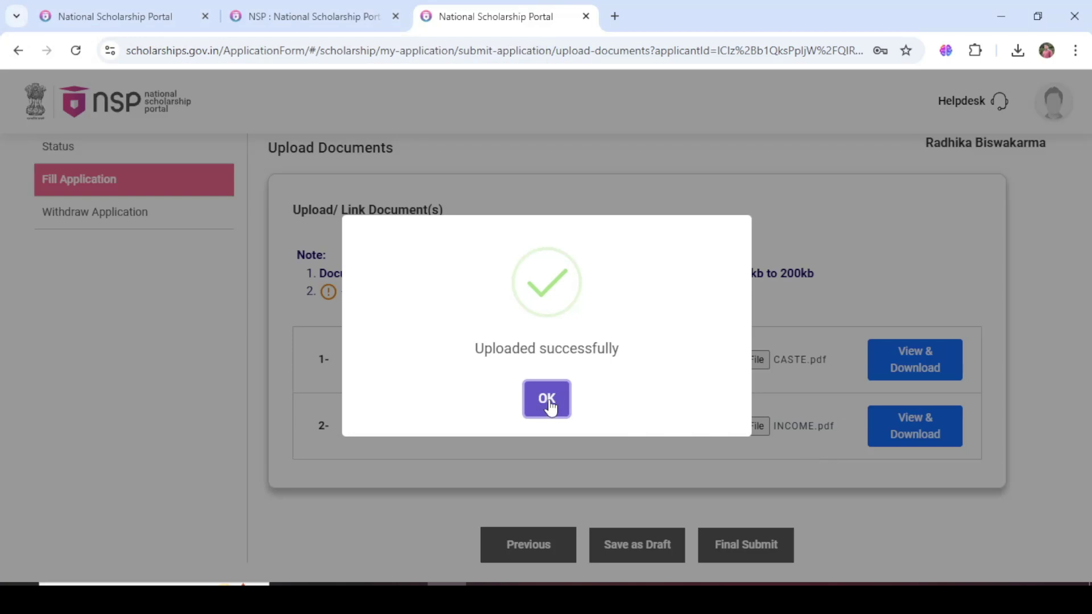
{"action": "left_click", "coordinate": [547, 400]}
{"action": "scroll", "coordinate": [748, 459], "scroll_direction": "down", "scroll_amount": 1}
{"action": "scroll", "coordinate": [749, 459], "scroll_direction": "up", "scroll_amount": 2}
{"action": "scroll", "coordinate": [749, 459], "scroll_direction": "down", "scroll_amount": 2}
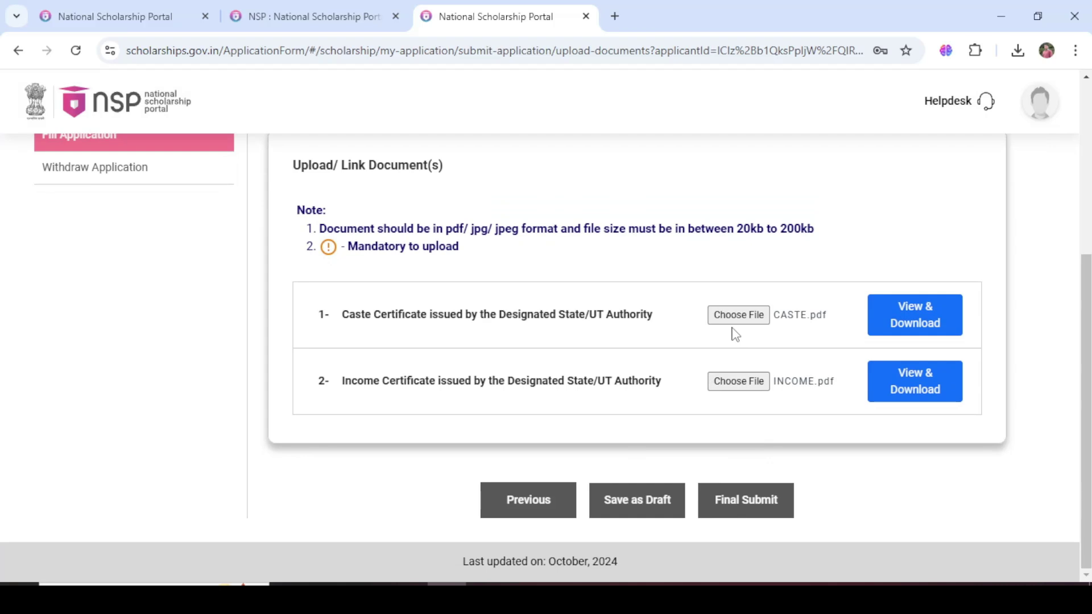
{"action": "scroll", "coordinate": [734, 335], "scroll_direction": "up", "scroll_amount": 1}
Step: Final-submit the application, confirming Yes and dismissing the success message with the new application number
{"action": "scroll", "coordinate": [734, 335], "scroll_direction": "down", "scroll_amount": 1}
{"action": "left_click", "coordinate": [712, 501]}
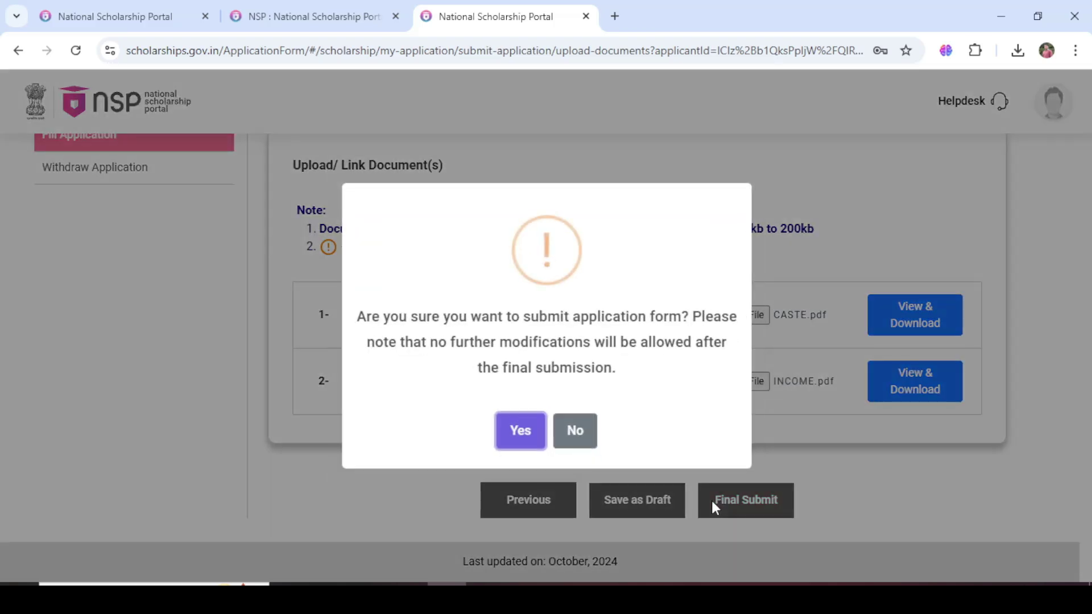
{"action": "left_click", "coordinate": [520, 433]}
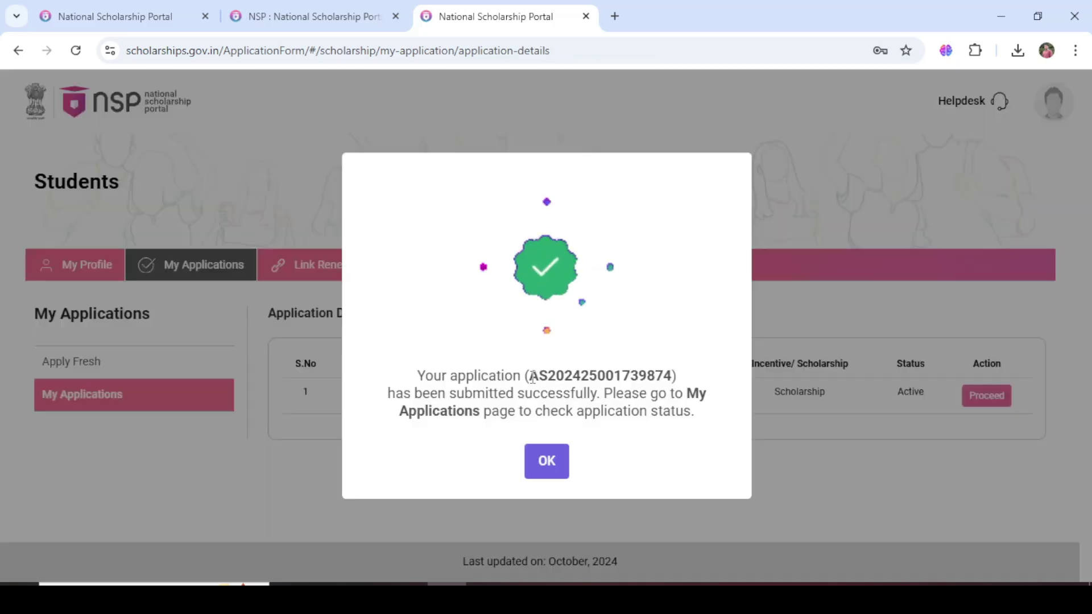
{"action": "left_click_drag", "start_coordinate": [530, 377], "coordinate": [672, 378]}
{"action": "left_click", "coordinate": [546, 462]}
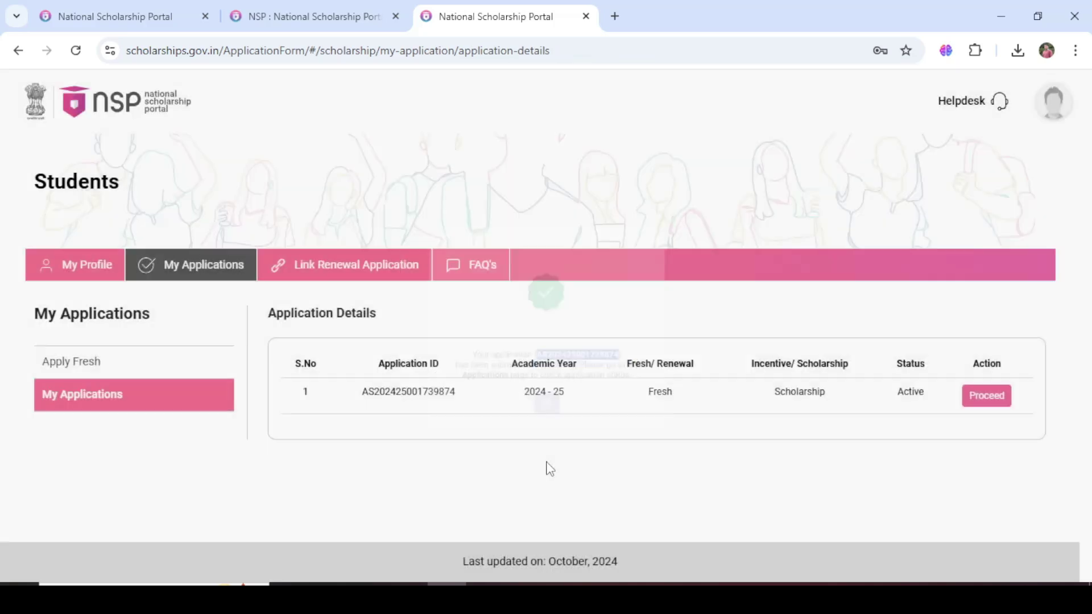
Step: Open the submitted 2024-25 application and display its Print Application Form page
{"action": "left_click", "coordinate": [989, 401]}
{"action": "scroll", "coordinate": [519, 392], "scroll_direction": "down", "scroll_amount": 1}
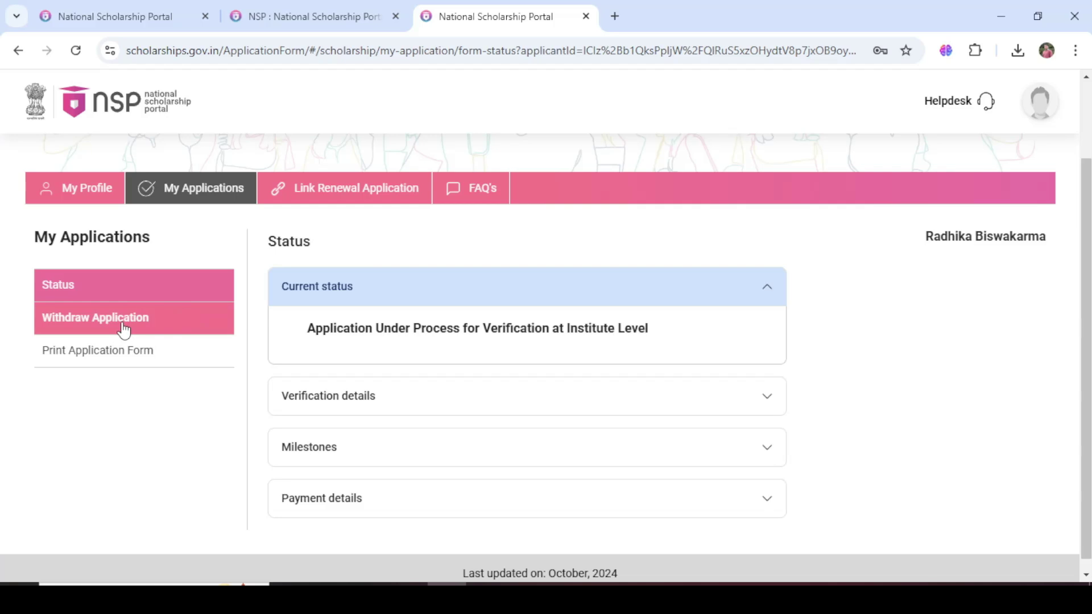
{"action": "left_click", "coordinate": [176, 353]}
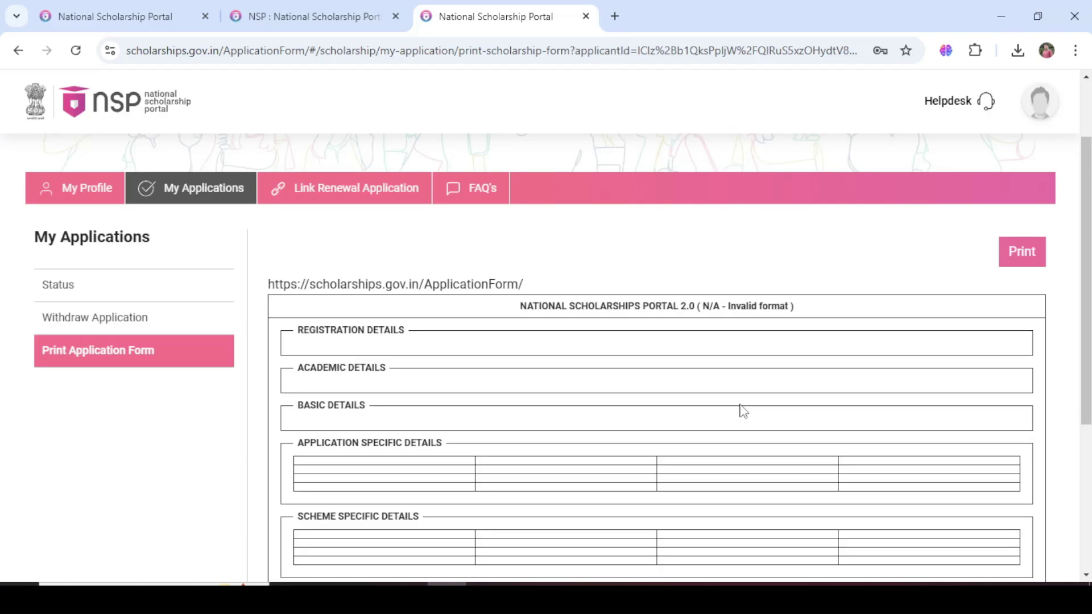
{"action": "scroll", "coordinate": [743, 411], "scroll_direction": "down", "scroll_amount": 1}
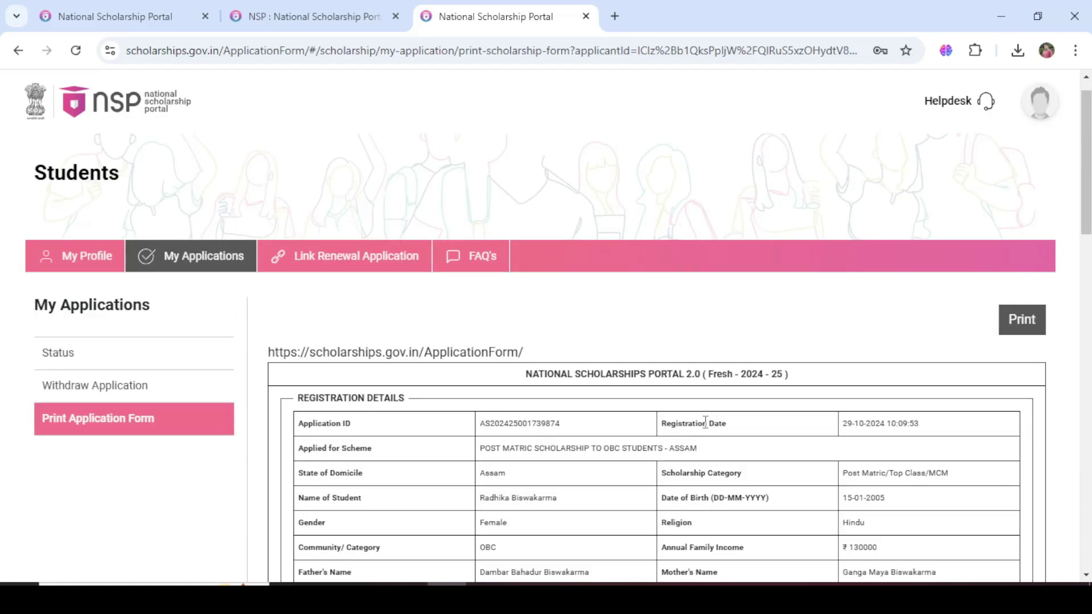
{"action": "scroll", "coordinate": [705, 422], "scroll_direction": "down", "scroll_amount": 2}
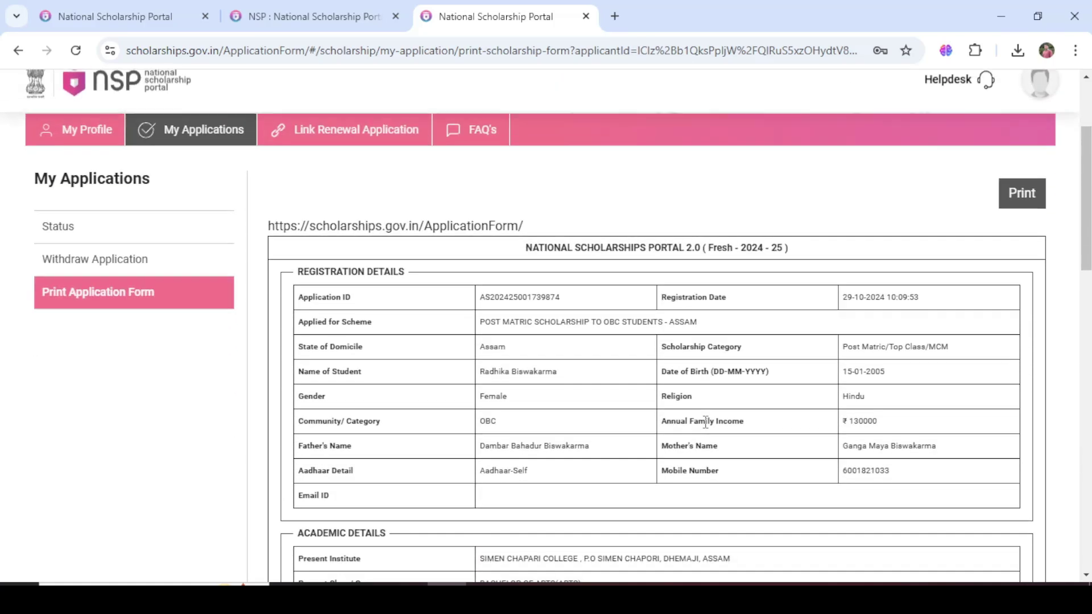
{"action": "scroll", "coordinate": [706, 422], "scroll_direction": "down", "scroll_amount": 5}
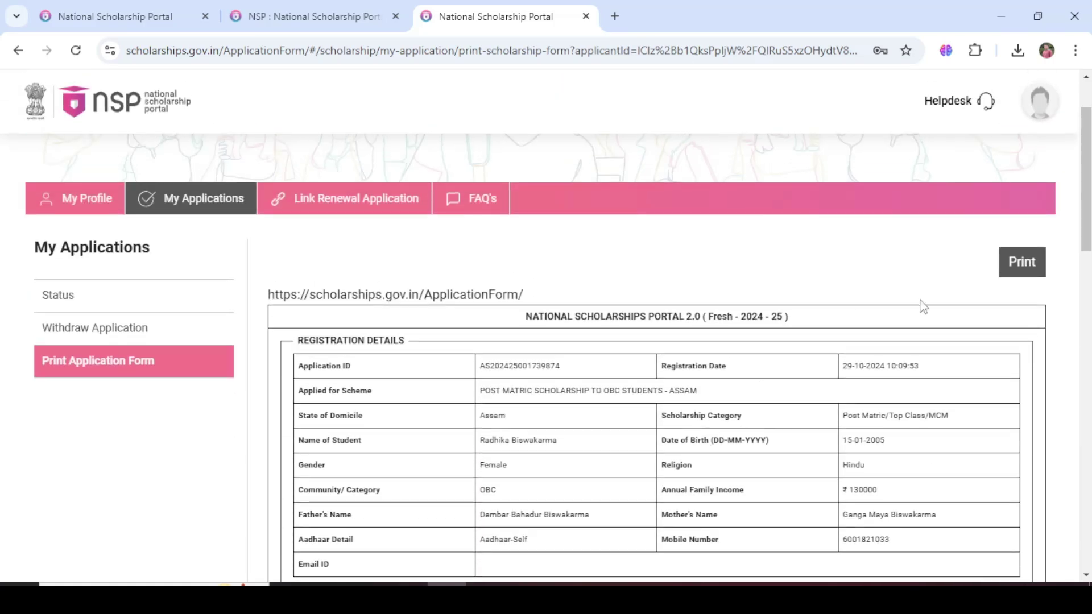
Step: Print the application form, widen the popup, and scroll through the two-page print preview
{"action": "left_click", "coordinate": [1023, 262]}
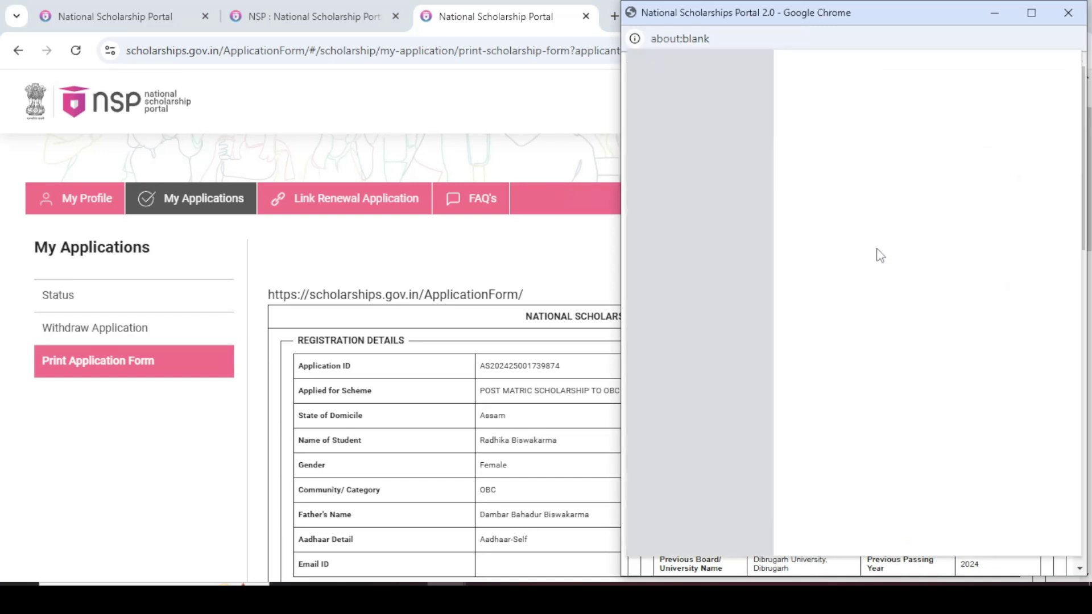
{"action": "left_click_drag", "start_coordinate": [622, 268], "coordinate": [256, 298]}
{"action": "scroll", "coordinate": [442, 325], "scroll_direction": "down", "scroll_amount": 5}
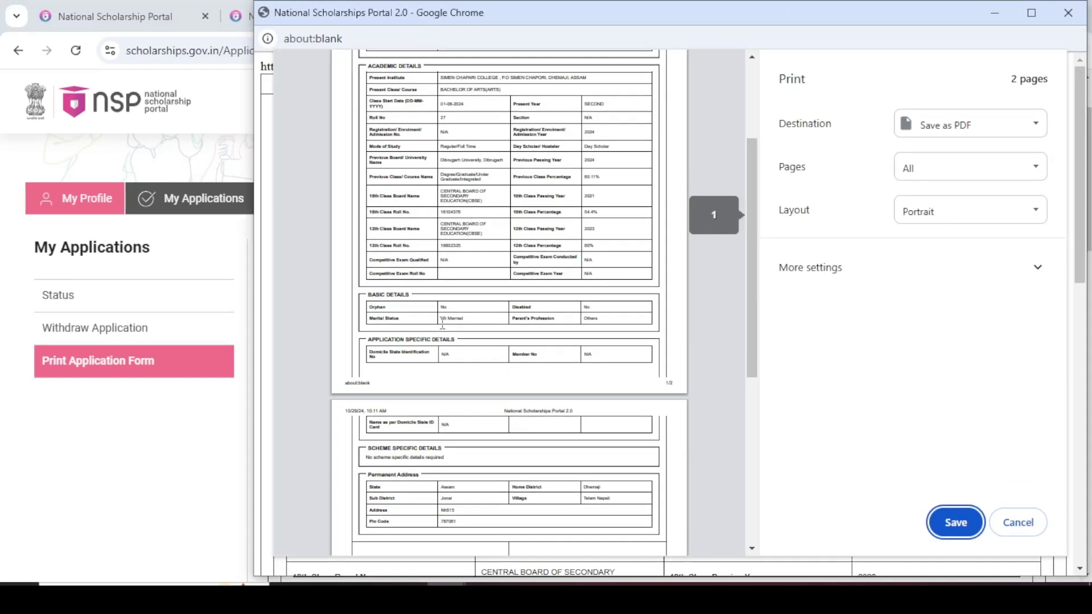
{"action": "scroll", "coordinate": [537, 349], "scroll_direction": "down", "scroll_amount": 3}
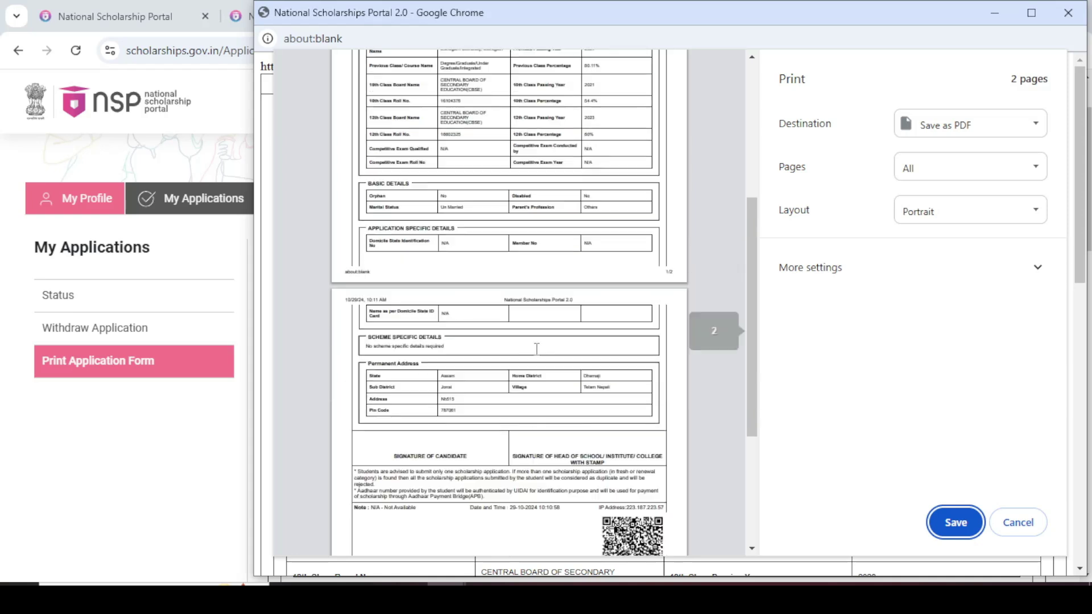
{"action": "scroll", "coordinate": [536, 349], "scroll_direction": "down", "scroll_amount": 3}
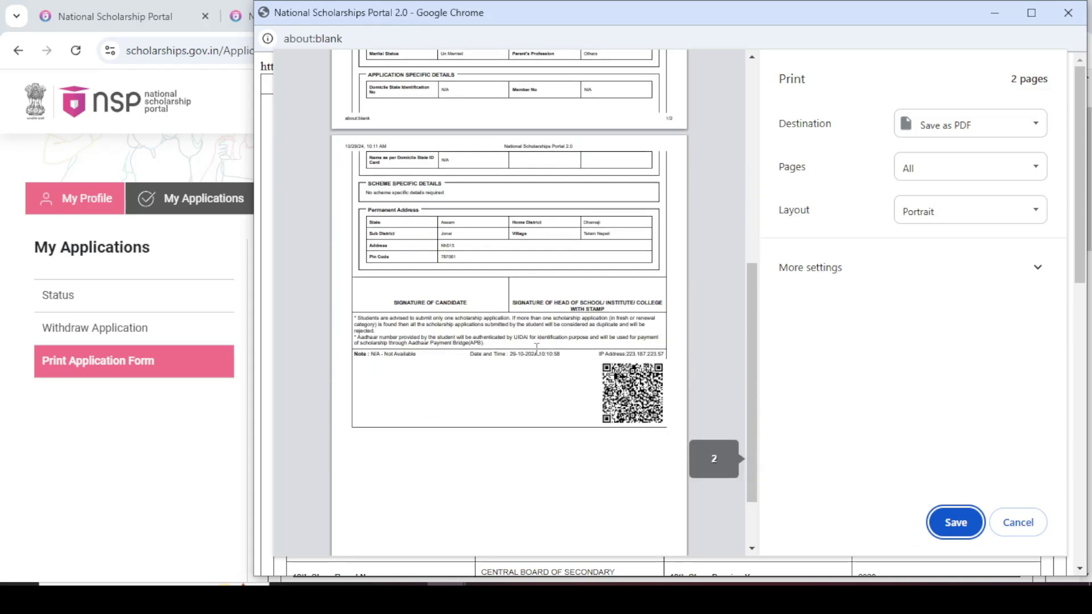